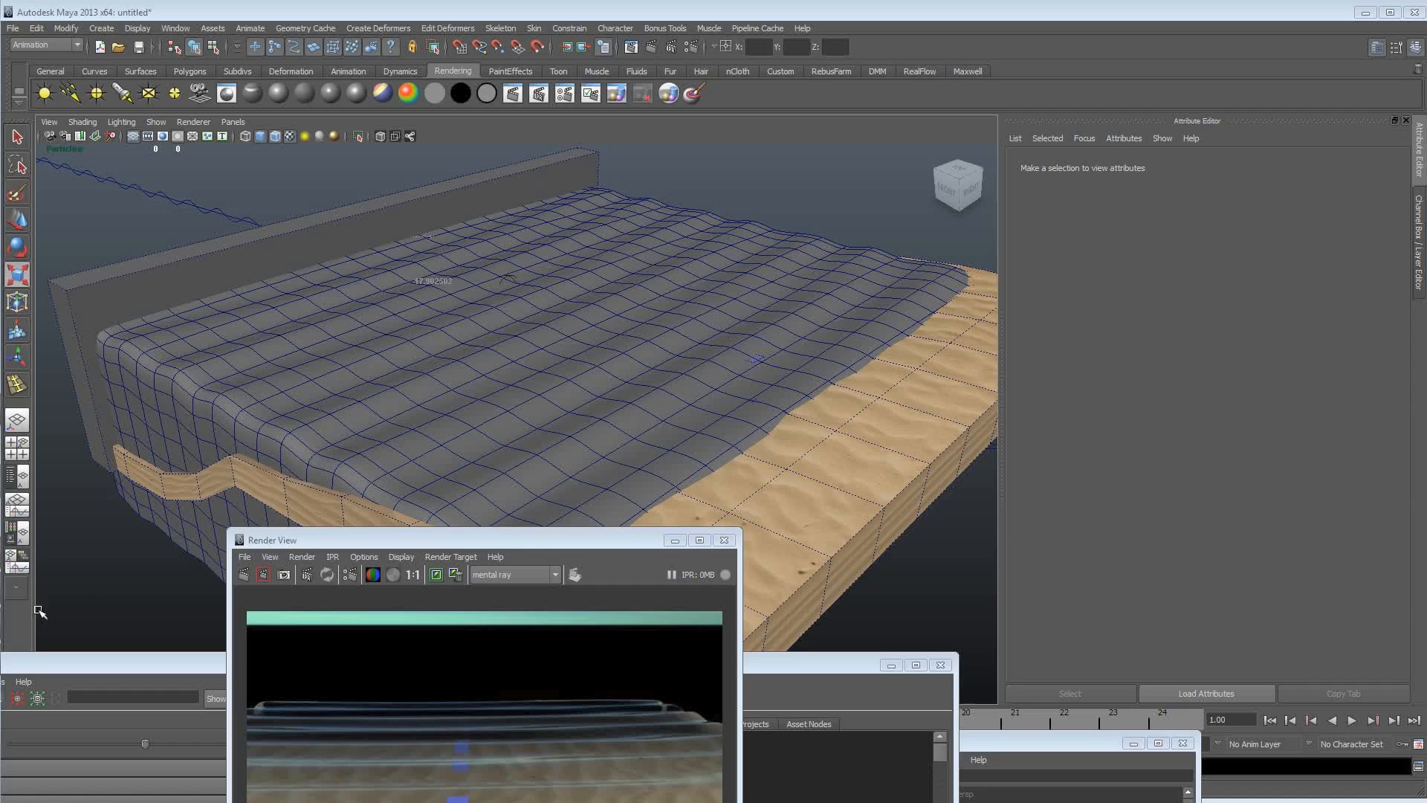
Examine the sand plane and the water mesh above it from several angles, in both textured and wireframe display.
{"action": "left_click_drag", "start_coordinate": [506, 541], "coordinate": [507, 657]}
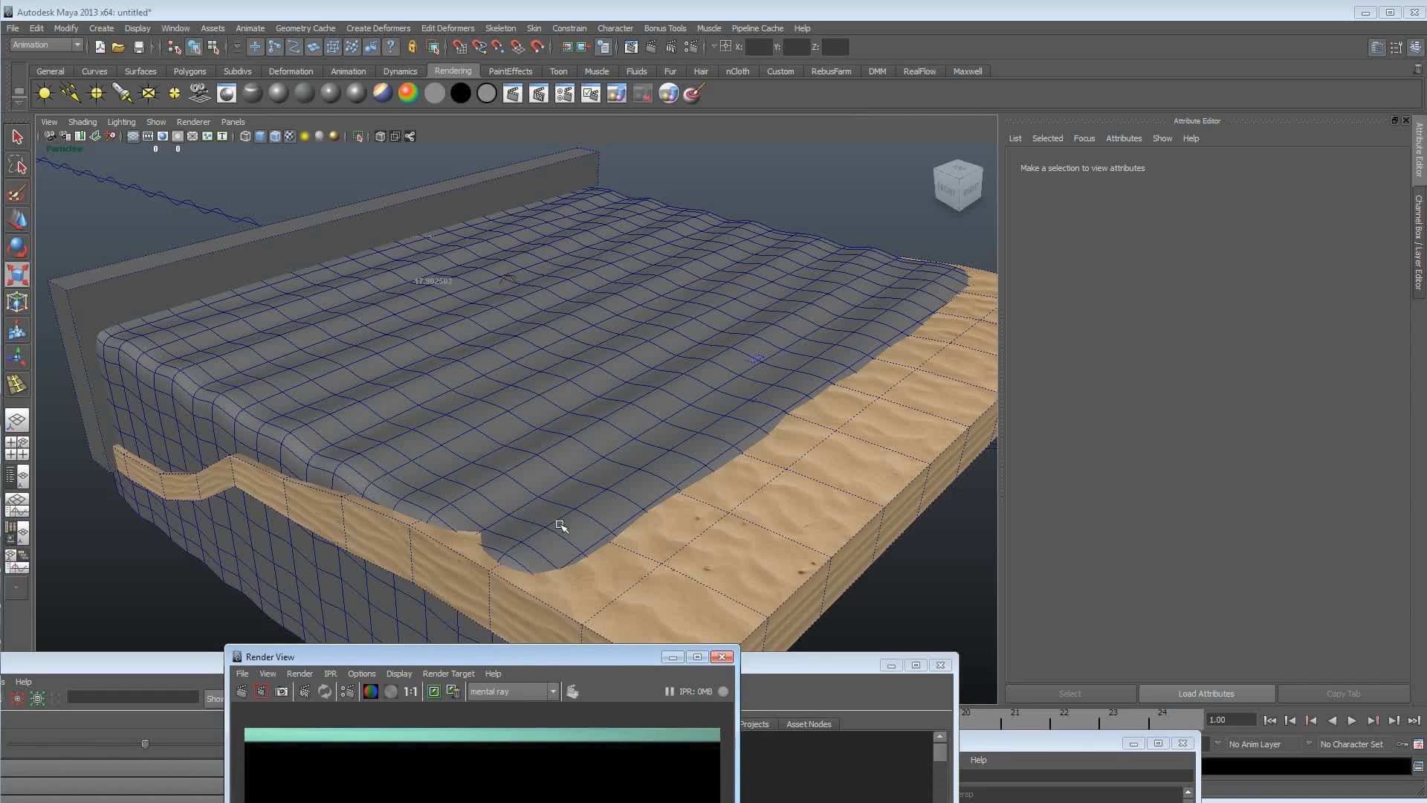
{"action": "left_click_drag", "start_coordinate": [564, 528], "coordinate": [567, 503], "text": "alt"}
{"action": "right_click_drag", "start_coordinate": [568, 504], "coordinate": [644, 519], "text": "alt"}
{"action": "left_click_drag", "start_coordinate": [644, 519], "coordinate": [625, 545], "text": "alt"}
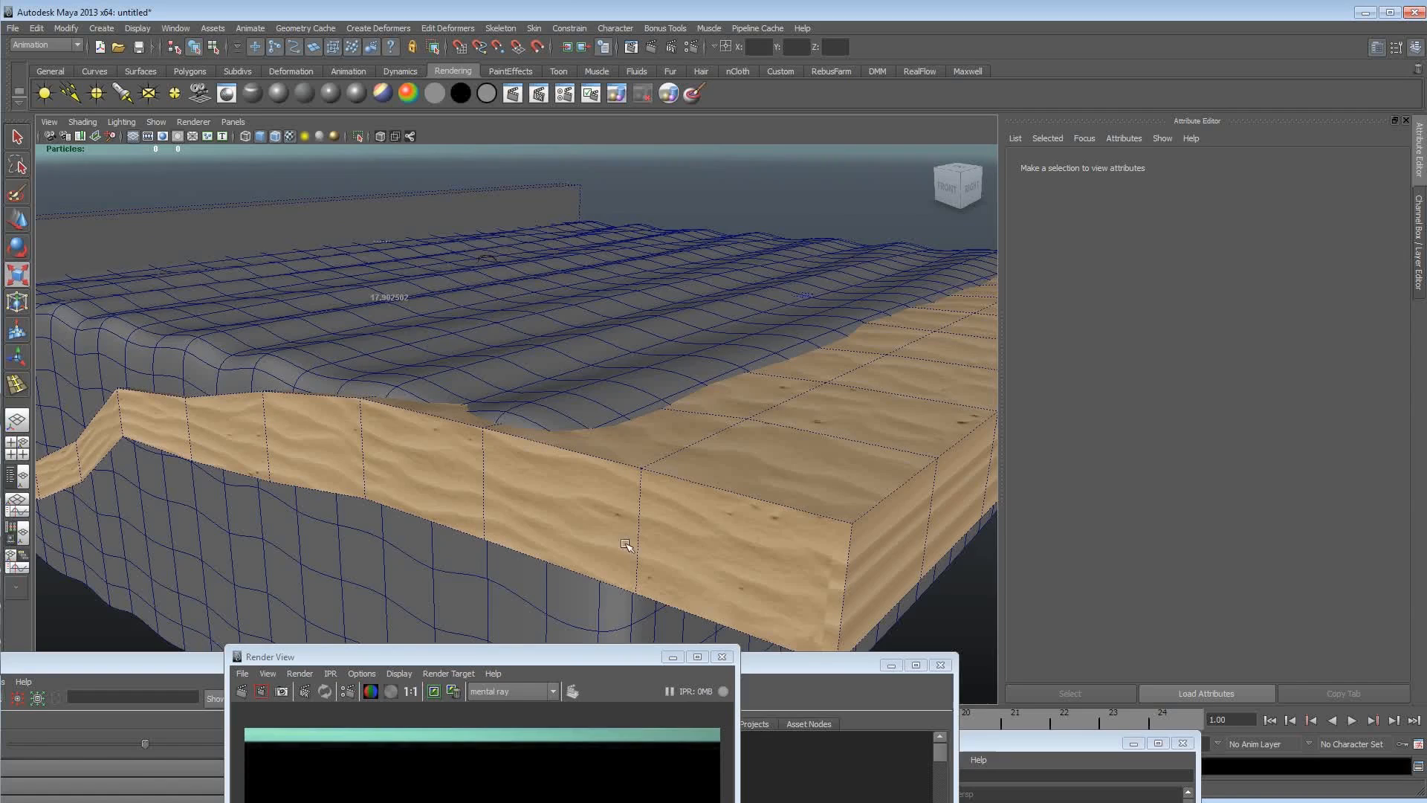
{"action": "left_click", "coordinate": [621, 399]}
{"action": "left_click", "coordinate": [631, 471]}
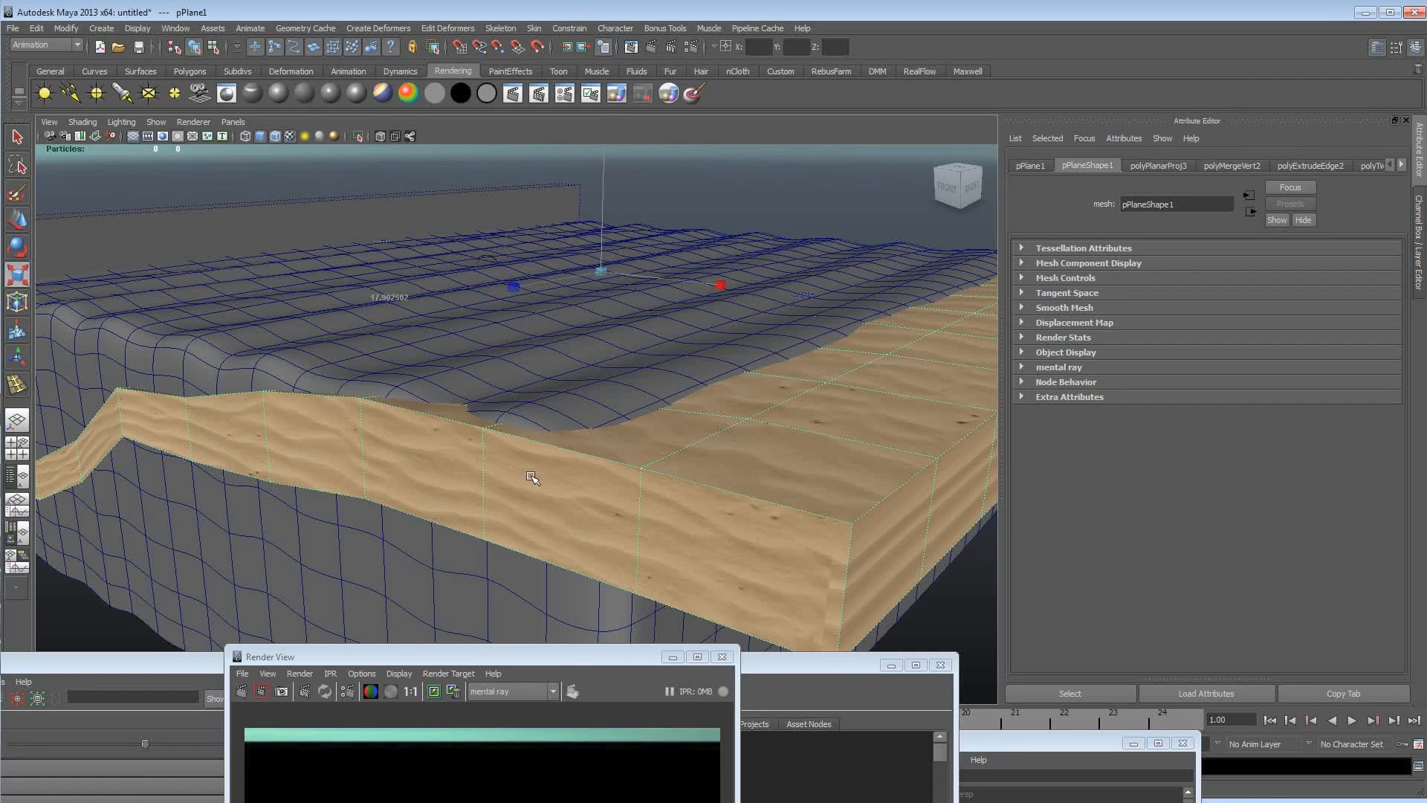
{"action": "left_click_drag", "start_coordinate": [352, 460], "coordinate": [327, 458], "text": "alt"}
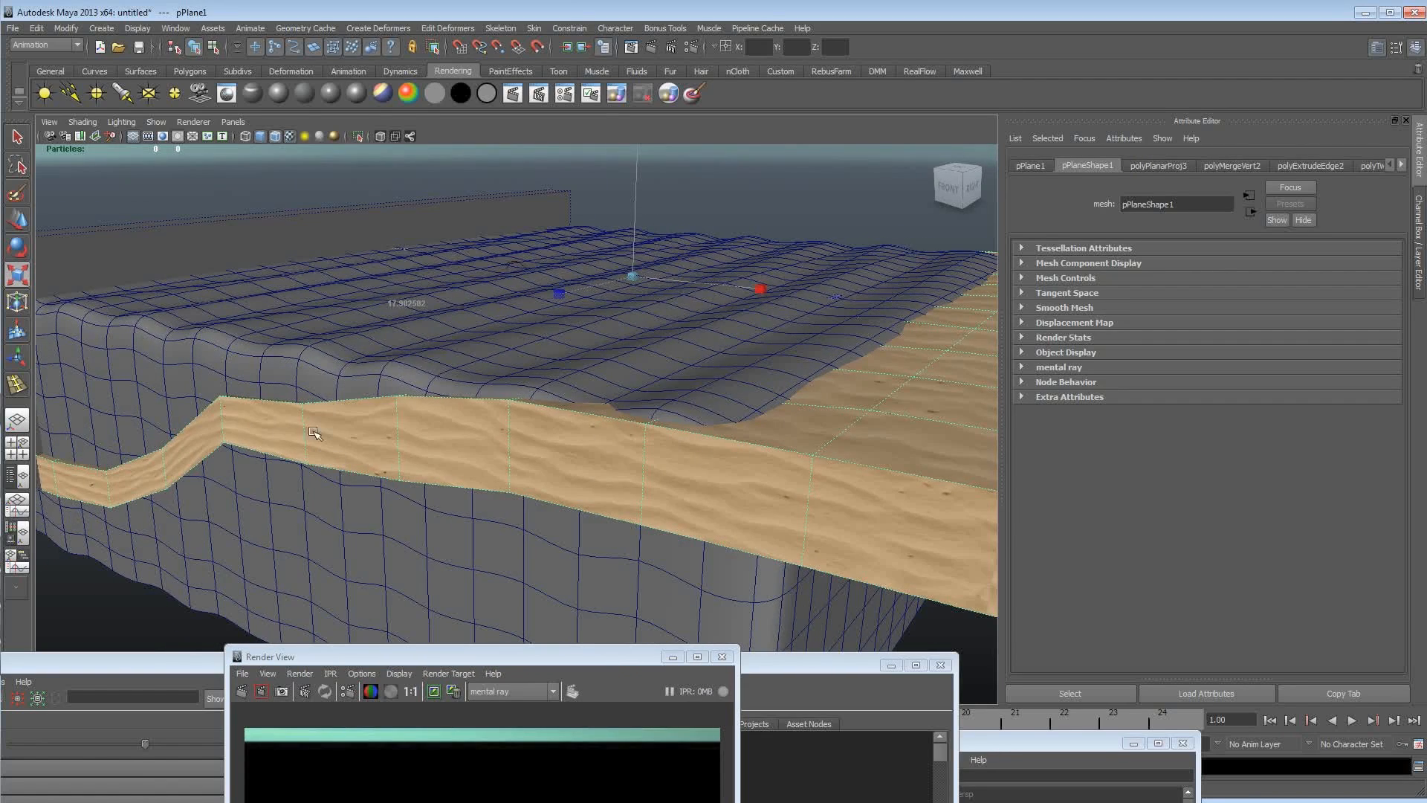
{"action": "middle_click_drag", "start_coordinate": [661, 429], "coordinate": [573, 447], "text": "alt"}
{"action": "right_click_drag", "start_coordinate": [573, 446], "coordinate": [615, 456], "text": "alt"}
{"action": "left_click_drag", "start_coordinate": [614, 456], "coordinate": [524, 455], "text": "alt"}
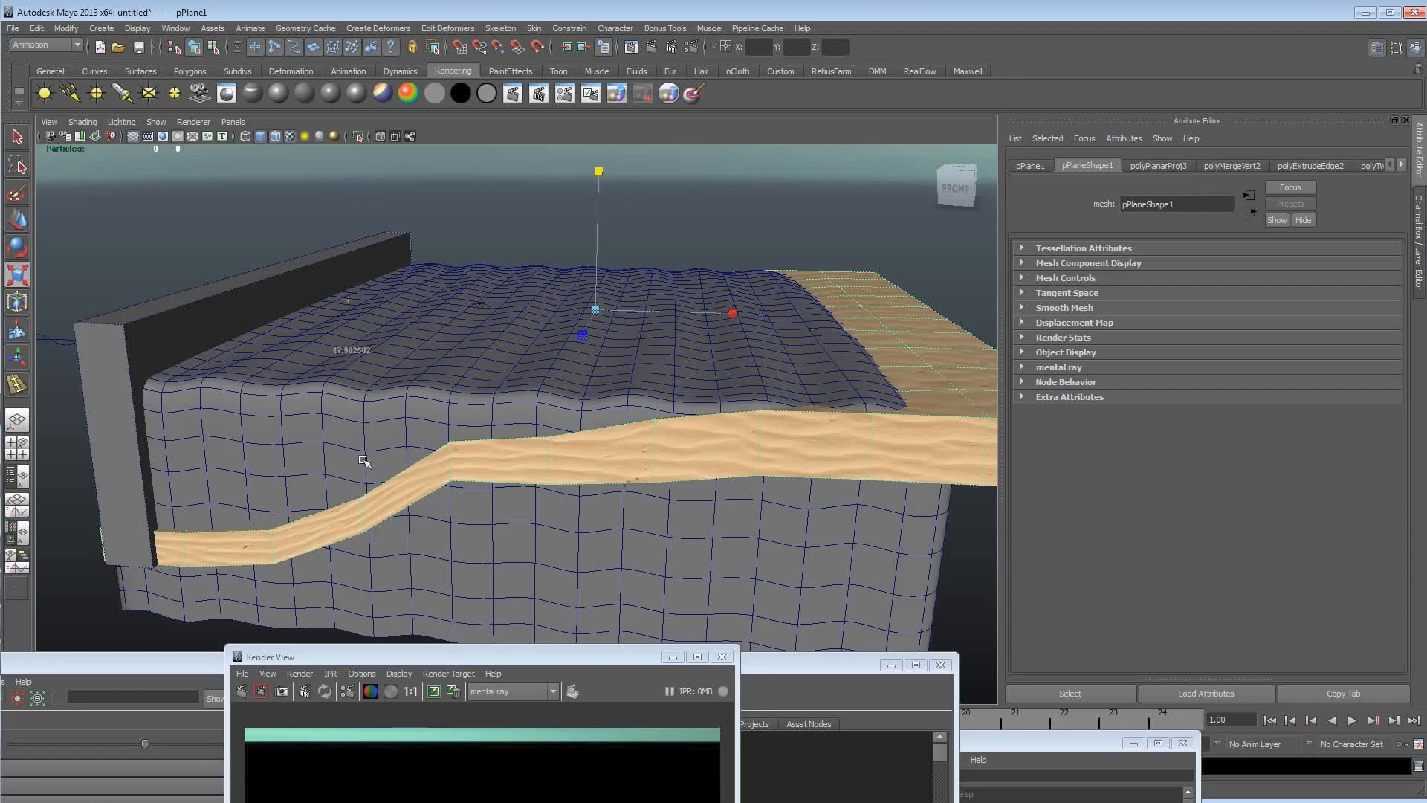
{"action": "left_click_drag", "start_coordinate": [441, 468], "coordinate": [437, 472], "text": "alt"}
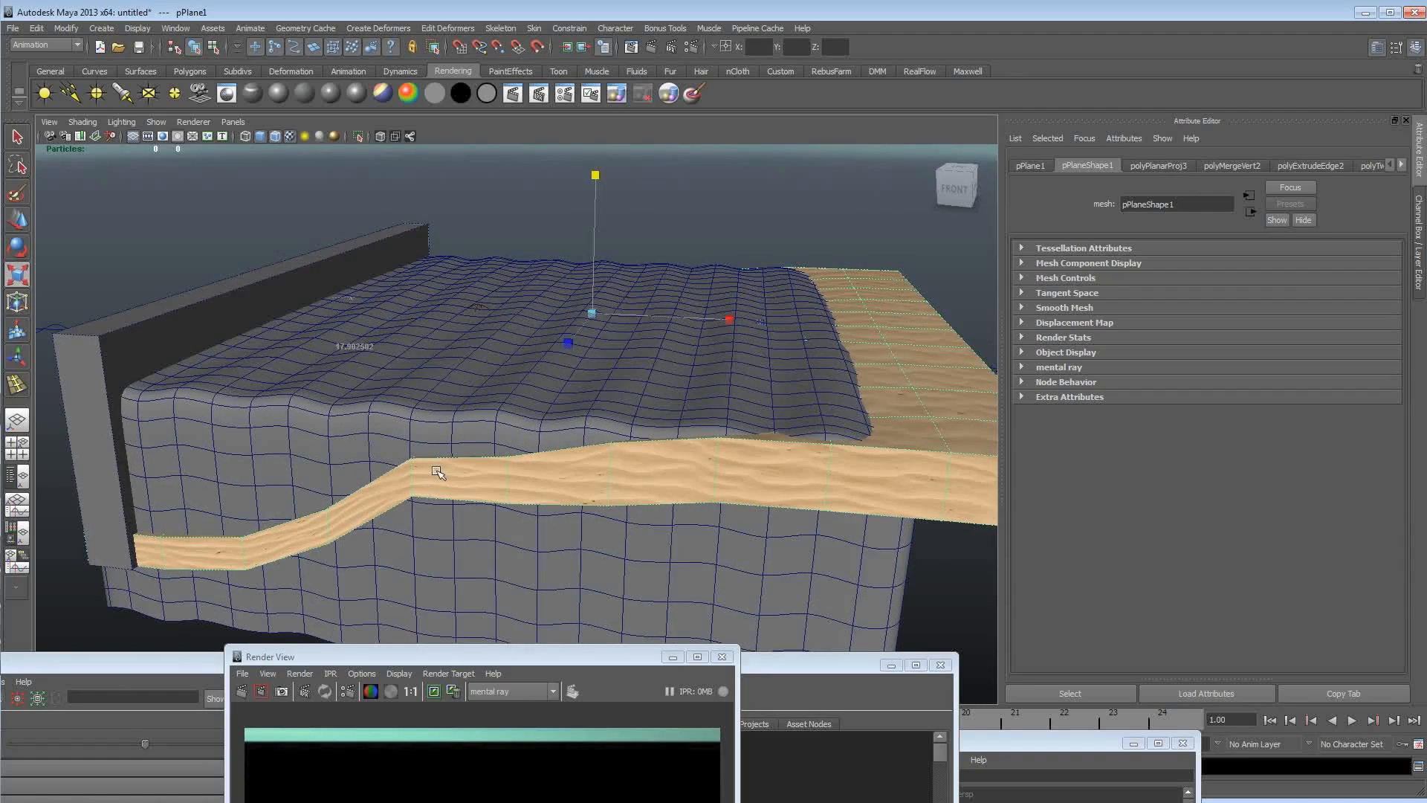
{"action": "key", "text": "4"}
{"action": "mouse_move", "coordinate": [600, 480]}
{"action": "left_mouse_down", "text": "alt"}
{"action": "mouse_move", "coordinate": [598, 493]}
{"action": "mouse_move", "coordinate": [609, 481]}
{"action": "left_mouse_up", "text": "alt"}
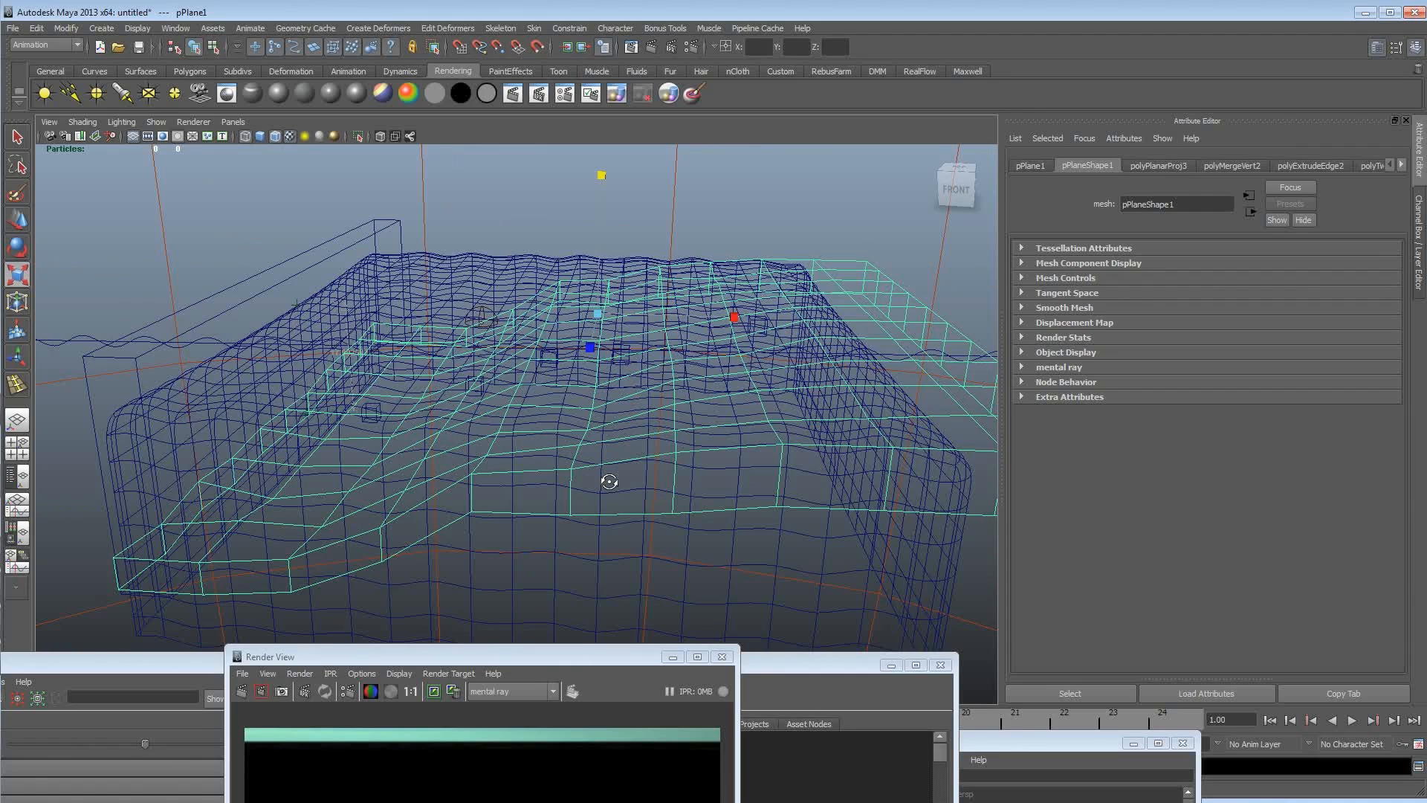
{"action": "key", "text": "6"}
Delete the water mesh to examine the sand slope and cubes beneath it, and undo the deletion.
{"action": "left_click", "coordinate": [525, 368]}
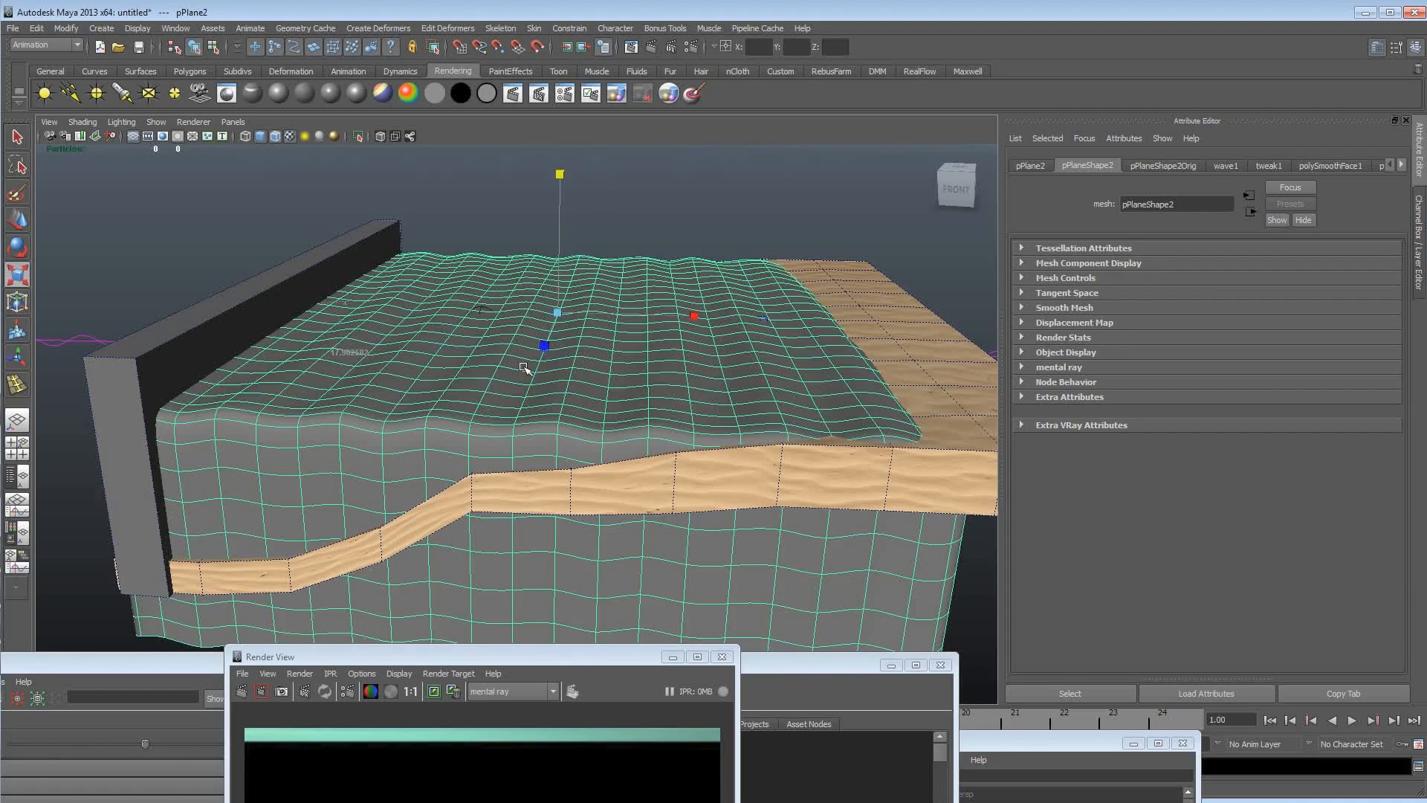
{"action": "key", "text": "Delete"}
{"action": "mouse_move", "coordinate": [526, 366]}
{"action": "left_mouse_down", "text": "alt"}
{"action": "mouse_move", "coordinate": [589, 471]}
{"action": "mouse_move", "coordinate": [727, 478]}
{"action": "mouse_move", "coordinate": [653, 516]}
{"action": "left_mouse_up", "text": "alt"}
{"action": "left_click", "coordinate": [727, 478]}
{"action": "right_click_drag", "start_coordinate": [653, 516], "coordinate": [762, 530], "text": "alt"}
{"action": "left_click_drag", "start_coordinate": [762, 529], "coordinate": [845, 469], "text": "alt"}
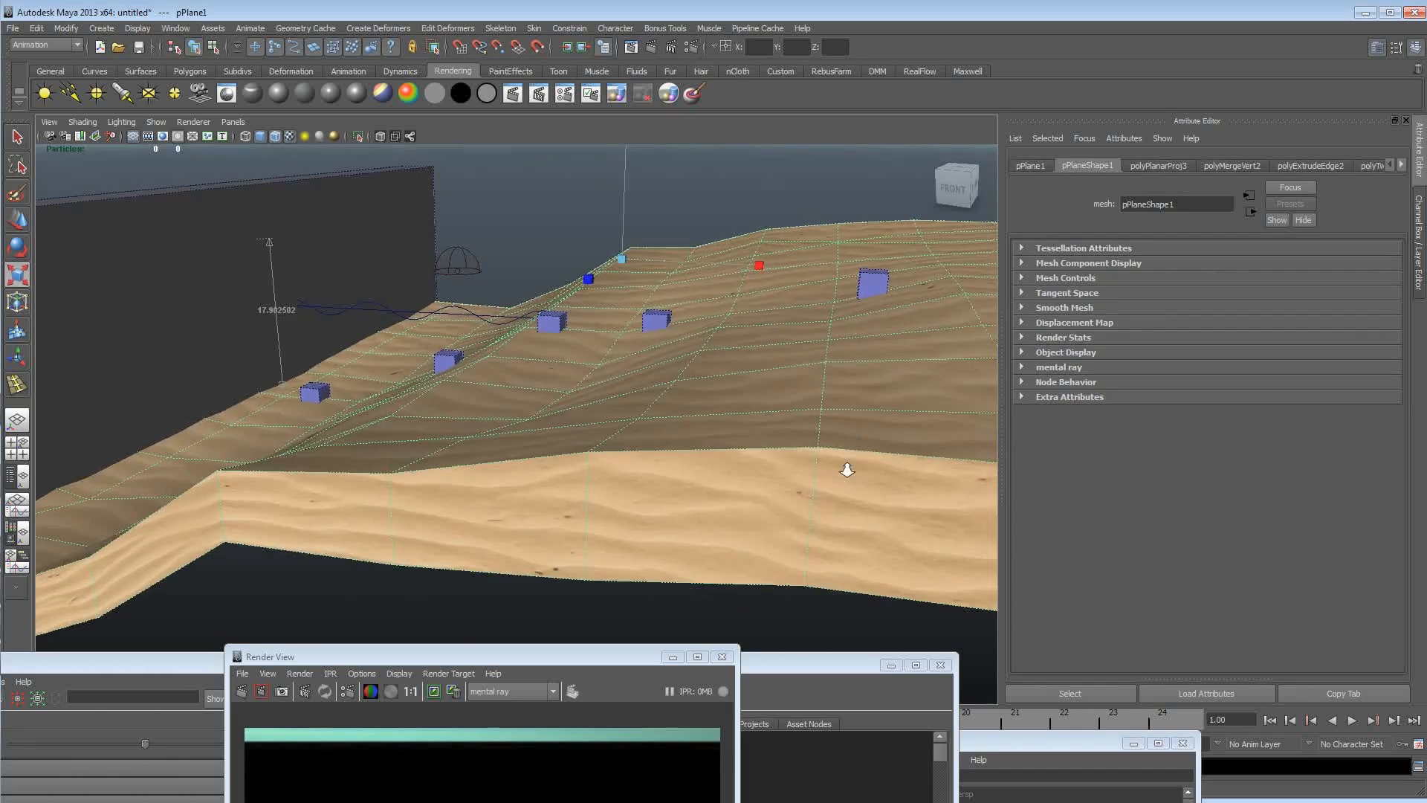
{"action": "right_click_drag", "start_coordinate": [846, 469], "coordinate": [776, 461], "text": "alt"}
{"action": "mouse_move", "coordinate": [462, 433]}
{"action": "left_mouse_down", "text": "alt"}
{"action": "mouse_move", "coordinate": [548, 481]}
{"action": "mouse_move", "coordinate": [592, 450]}
{"action": "mouse_move", "coordinate": [452, 454]}
{"action": "left_mouse_up", "text": "alt"}
{"action": "left_click_drag", "start_coordinate": [705, 438], "coordinate": [719, 423], "text": "alt"}
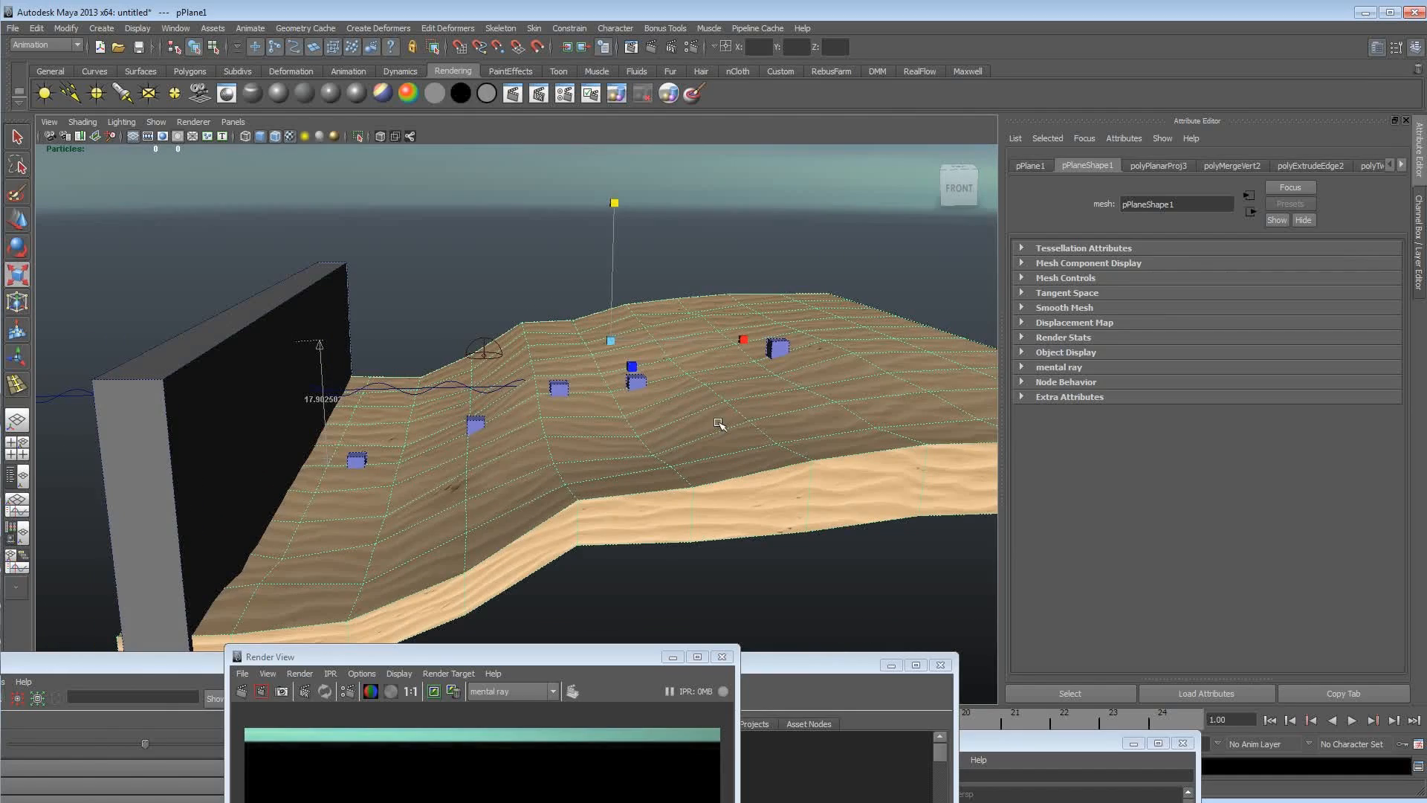
{"action": "left_click_drag", "start_coordinate": [386, 501], "coordinate": [621, 447], "text": "alt"}
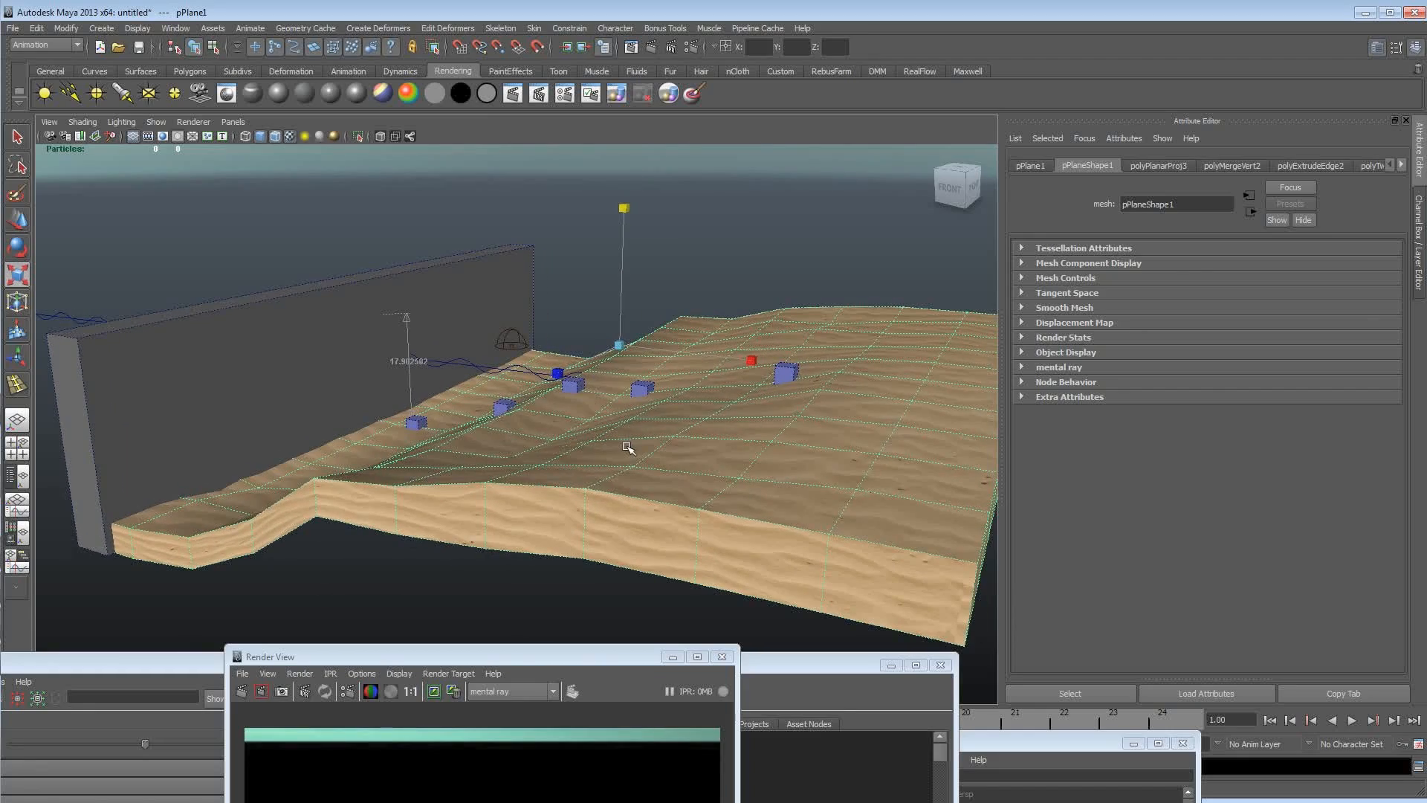
{"action": "key", "text": "ctrl+z"}
{"action": "key", "text": "ctrl+z"}
Examine how the wavy water mesh overlaps the sand slope and the back wall from the side and front.
{"action": "mouse_move", "coordinate": [578, 466]}
{"action": "left_mouse_down", "text": "alt"}
{"action": "mouse_move", "coordinate": [548, 471]}
{"action": "mouse_move", "coordinate": [672, 468]}
{"action": "mouse_move", "coordinate": [542, 446]}
{"action": "mouse_move", "coordinate": [562, 447]}
{"action": "left_mouse_up", "text": "alt"}
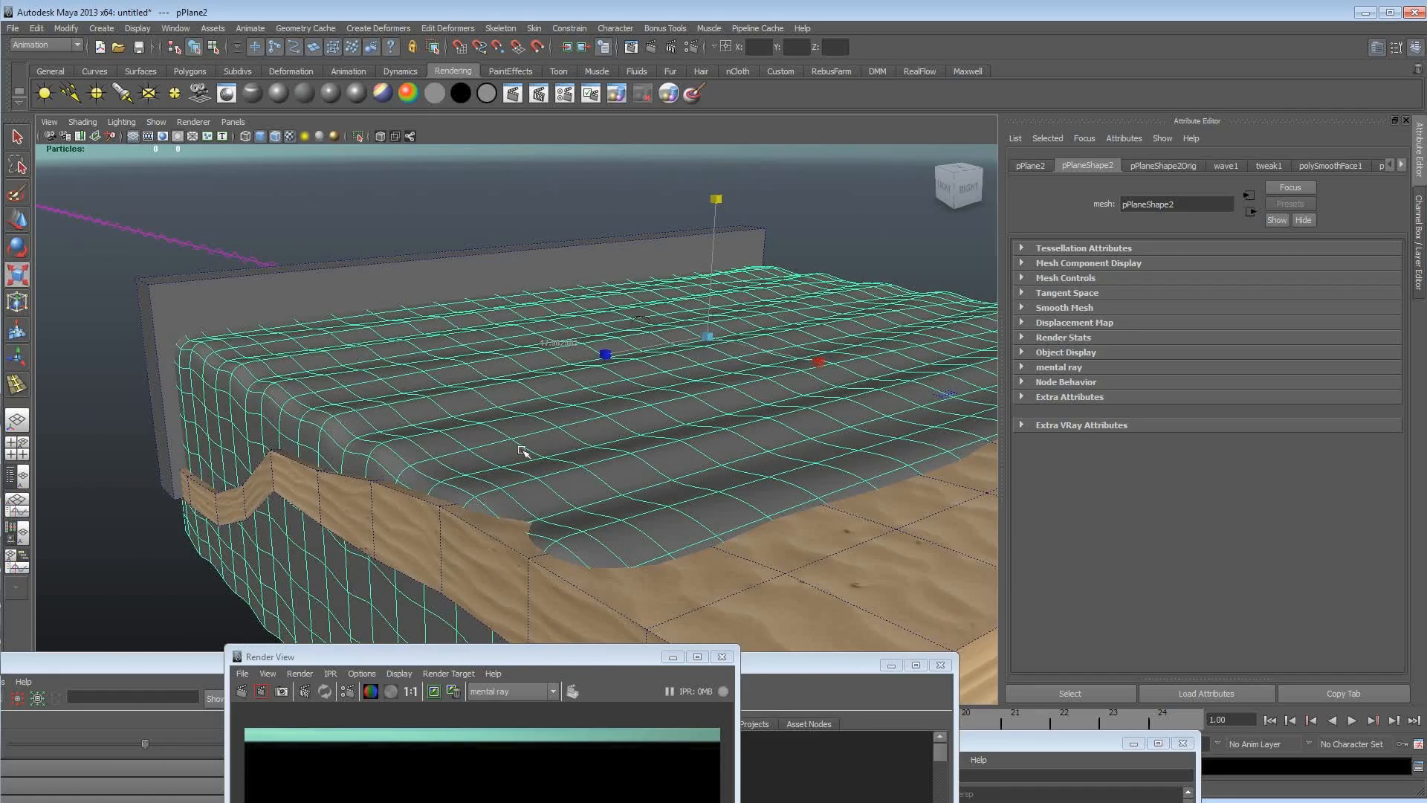
{"action": "mouse_move", "coordinate": [649, 471]}
{"action": "left_mouse_down", "text": "alt"}
{"action": "mouse_move", "coordinate": [548, 461]}
{"action": "mouse_move", "coordinate": [630, 489]}
{"action": "left_mouse_up", "text": "alt"}
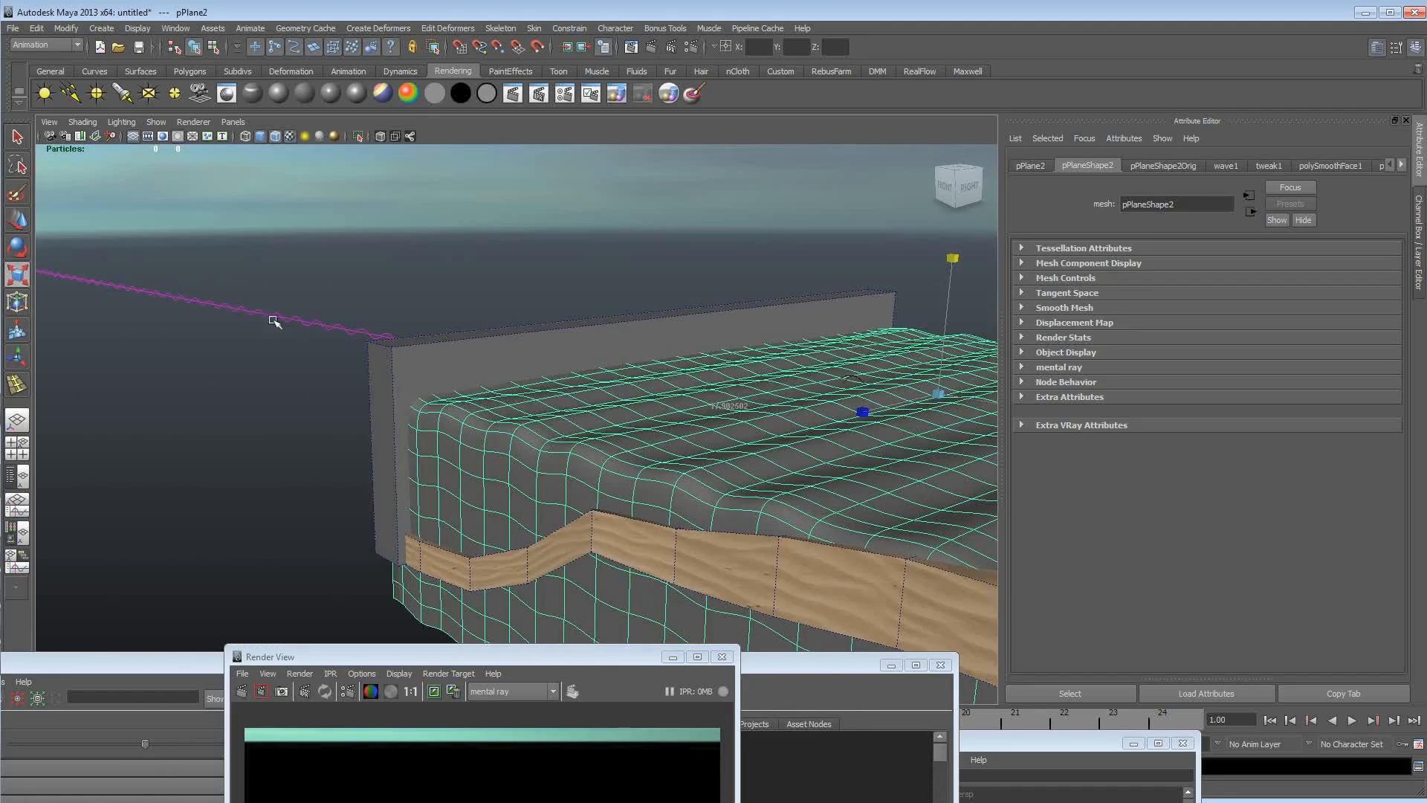
{"action": "mouse_move", "coordinate": [446, 379]}
{"action": "left_mouse_down", "text": "alt"}
{"action": "mouse_move", "coordinate": [592, 440]}
{"action": "mouse_move", "coordinate": [558, 439]}
{"action": "mouse_move", "coordinate": [533, 418]}
{"action": "mouse_move", "coordinate": [546, 419]}
{"action": "left_mouse_up", "text": "alt"}
{"action": "mouse_move", "coordinate": [583, 473]}
{"action": "left_mouse_down", "text": "alt"}
{"action": "mouse_move", "coordinate": [707, 488]}
{"action": "mouse_move", "coordinate": [564, 472]}
{"action": "mouse_move", "coordinate": [729, 394]}
{"action": "mouse_move", "coordinate": [672, 488]}
{"action": "mouse_move", "coordinate": [639, 484]}
{"action": "mouse_move", "coordinate": [717, 478]}
{"action": "mouse_move", "coordinate": [580, 496]}
{"action": "left_mouse_up", "text": "alt"}
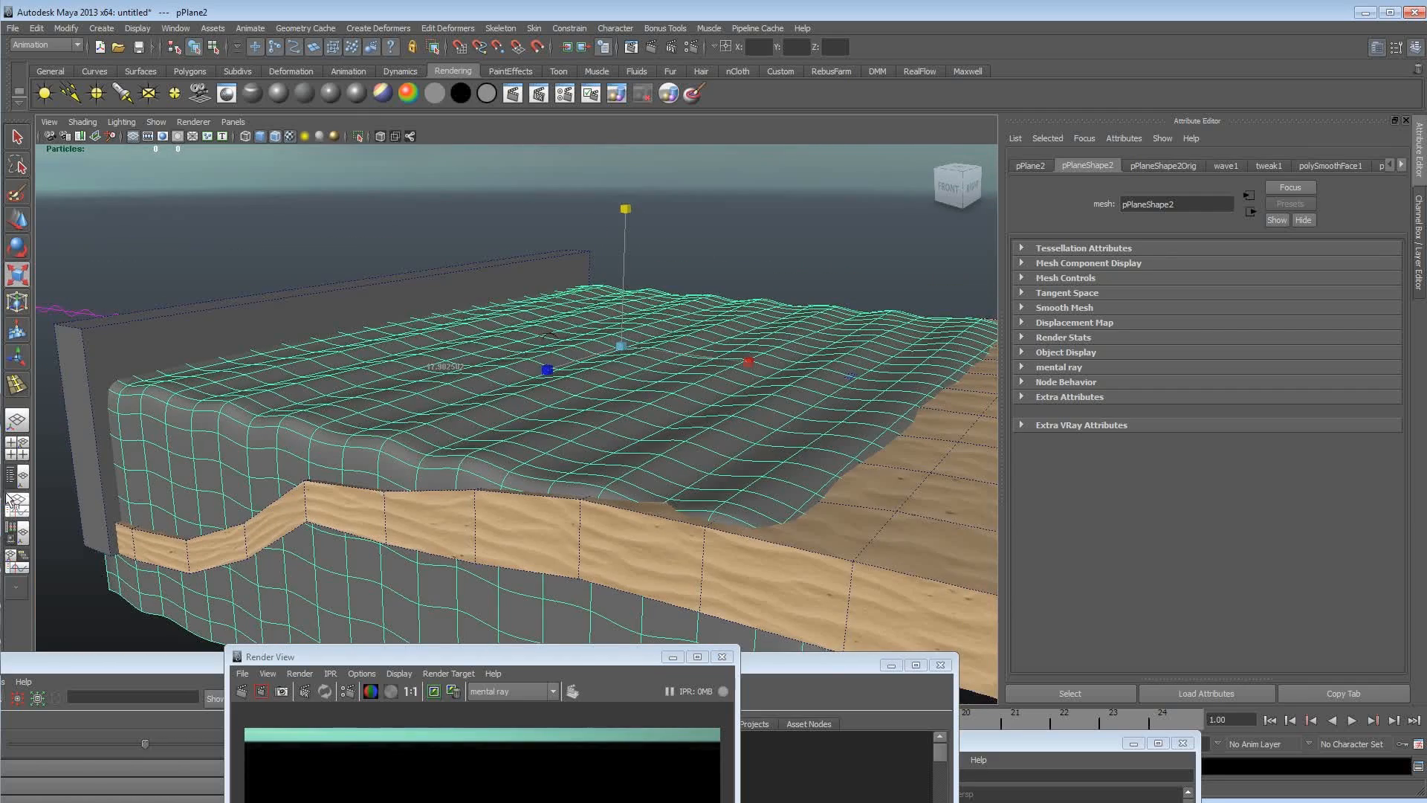
{"action": "left_click_drag", "start_coordinate": [686, 418], "coordinate": [606, 441], "text": "alt"}
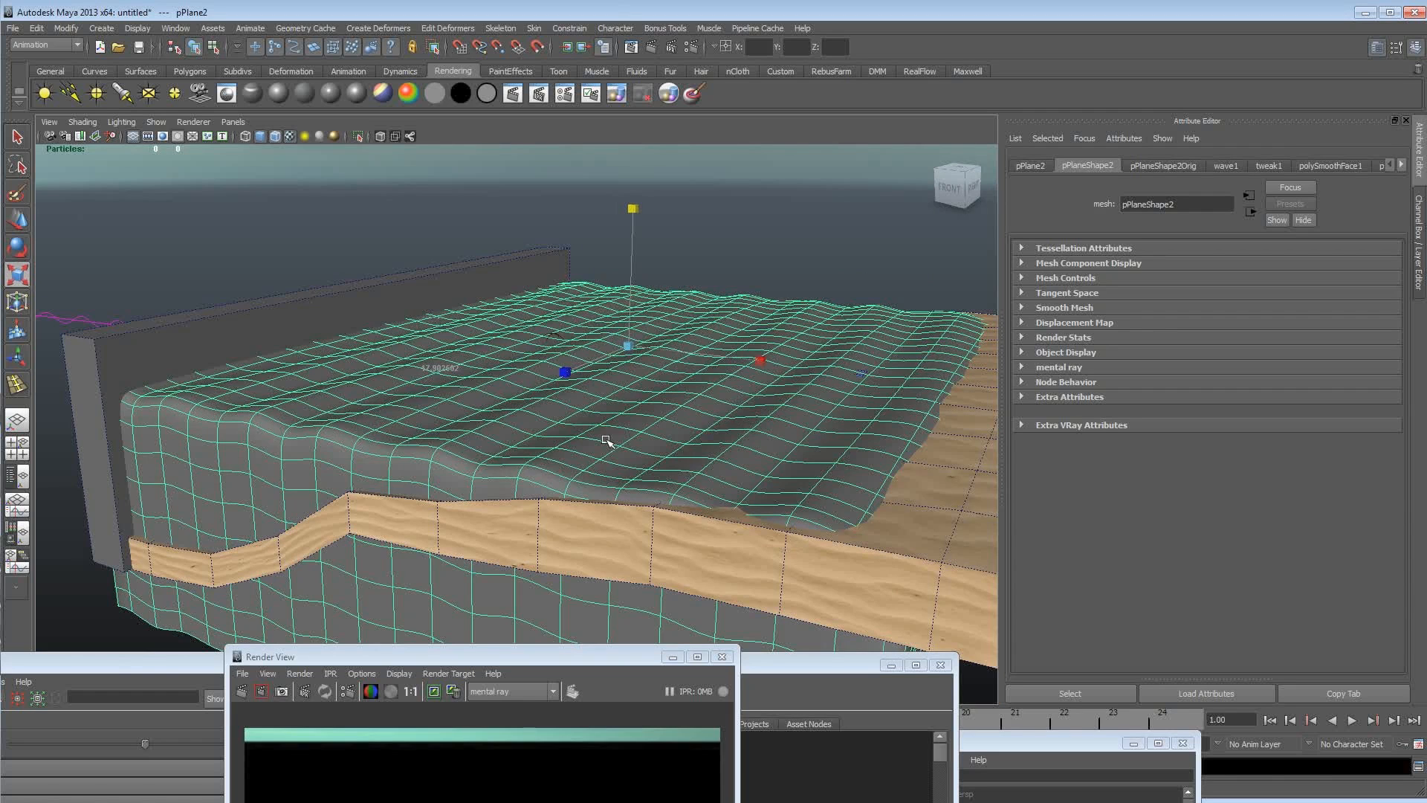
{"action": "left_click_drag", "start_coordinate": [606, 440], "coordinate": [680, 450], "text": "alt"}
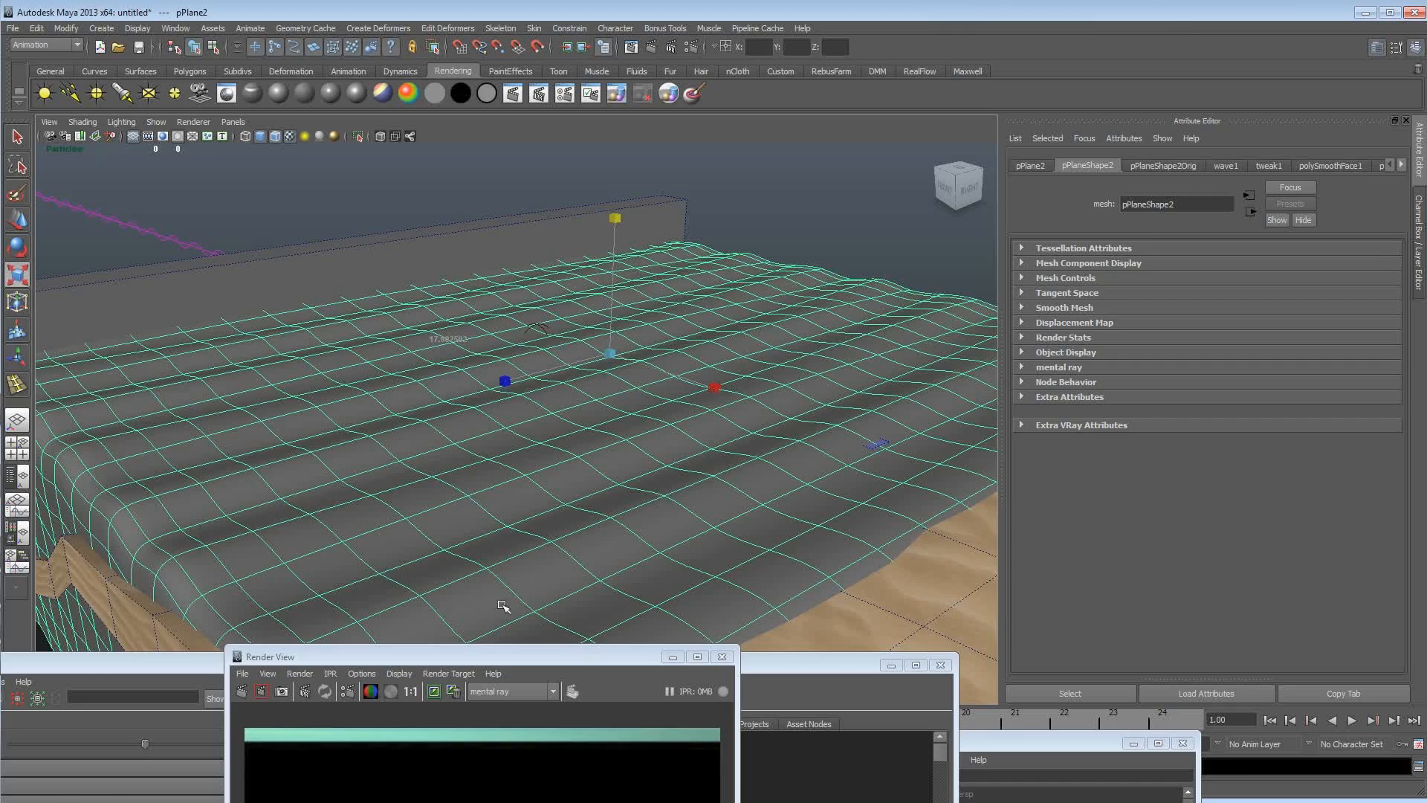
{"action": "mouse_move", "coordinate": [739, 491]}
{"action": "left_mouse_down", "text": "alt"}
{"action": "mouse_move", "coordinate": [558, 488]}
{"action": "mouse_move", "coordinate": [624, 515]}
{"action": "left_mouse_up", "text": "alt"}
{"action": "right_click_drag", "start_coordinate": [623, 514], "coordinate": [644, 524], "text": "alt"}
Create a mental ray mia_material_x material in the Hypershade and move the window aside to reveal its attributes.
{"action": "left_click_drag", "start_coordinate": [574, 660], "coordinate": [625, 787]}
{"action": "left_click_drag", "start_coordinate": [365, 666], "coordinate": [861, 99]}
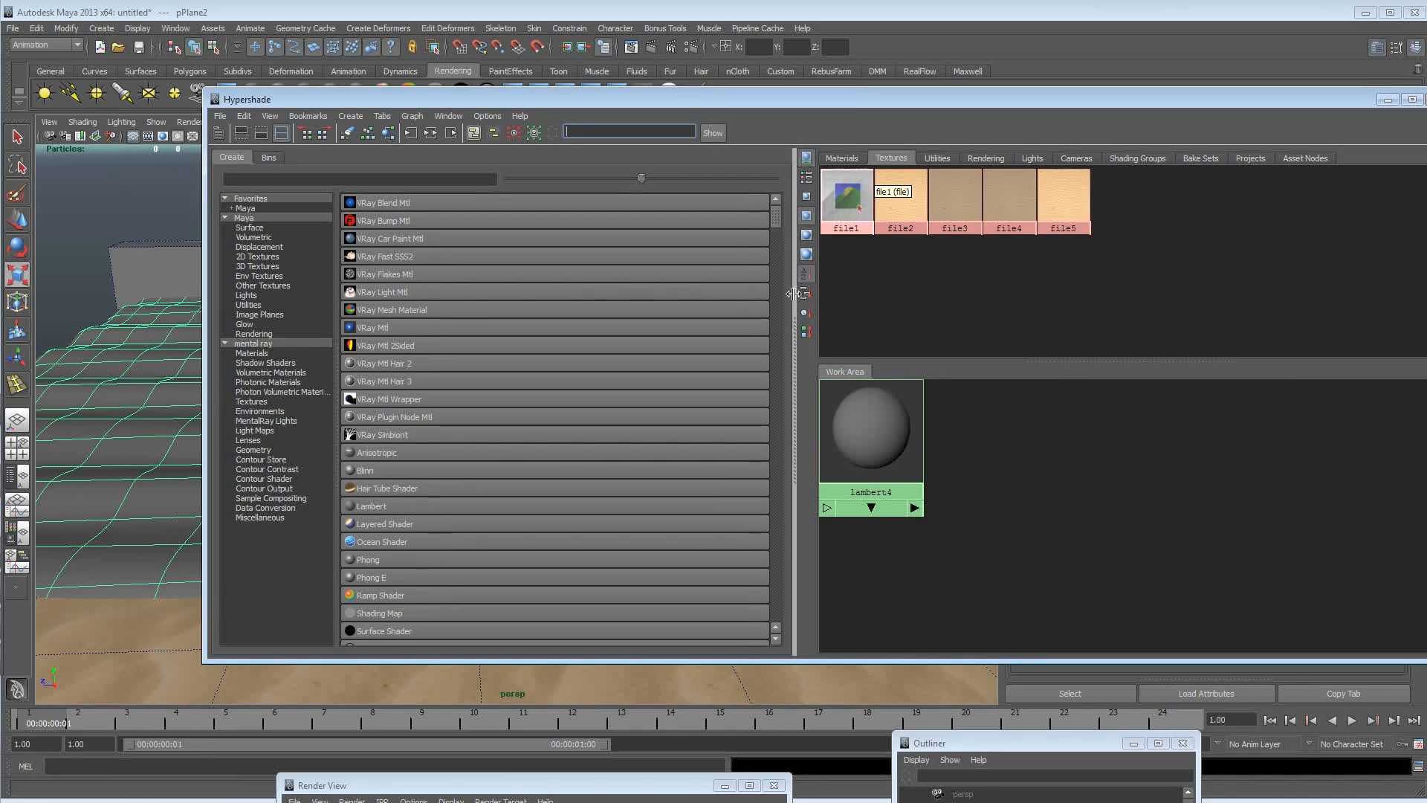
{"action": "left_click_drag", "start_coordinate": [775, 228], "coordinate": [776, 413]}
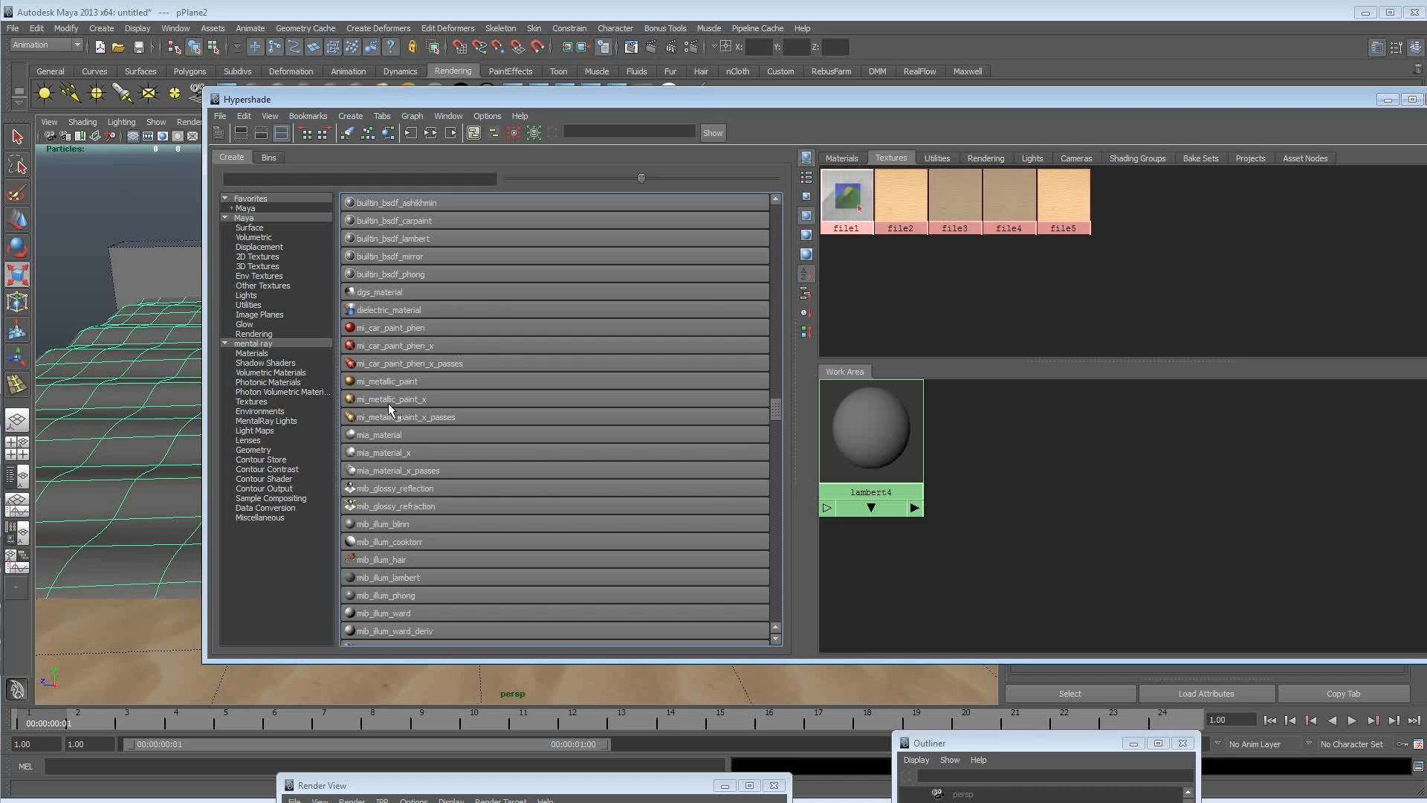
{"action": "left_click", "coordinate": [419, 450]}
{"action": "left_click_drag", "start_coordinate": [970, 93], "coordinate": [0, 83]}
{"action": "left_click", "coordinate": [192, 389]}
{"action": "left_click", "coordinate": [197, 394]}
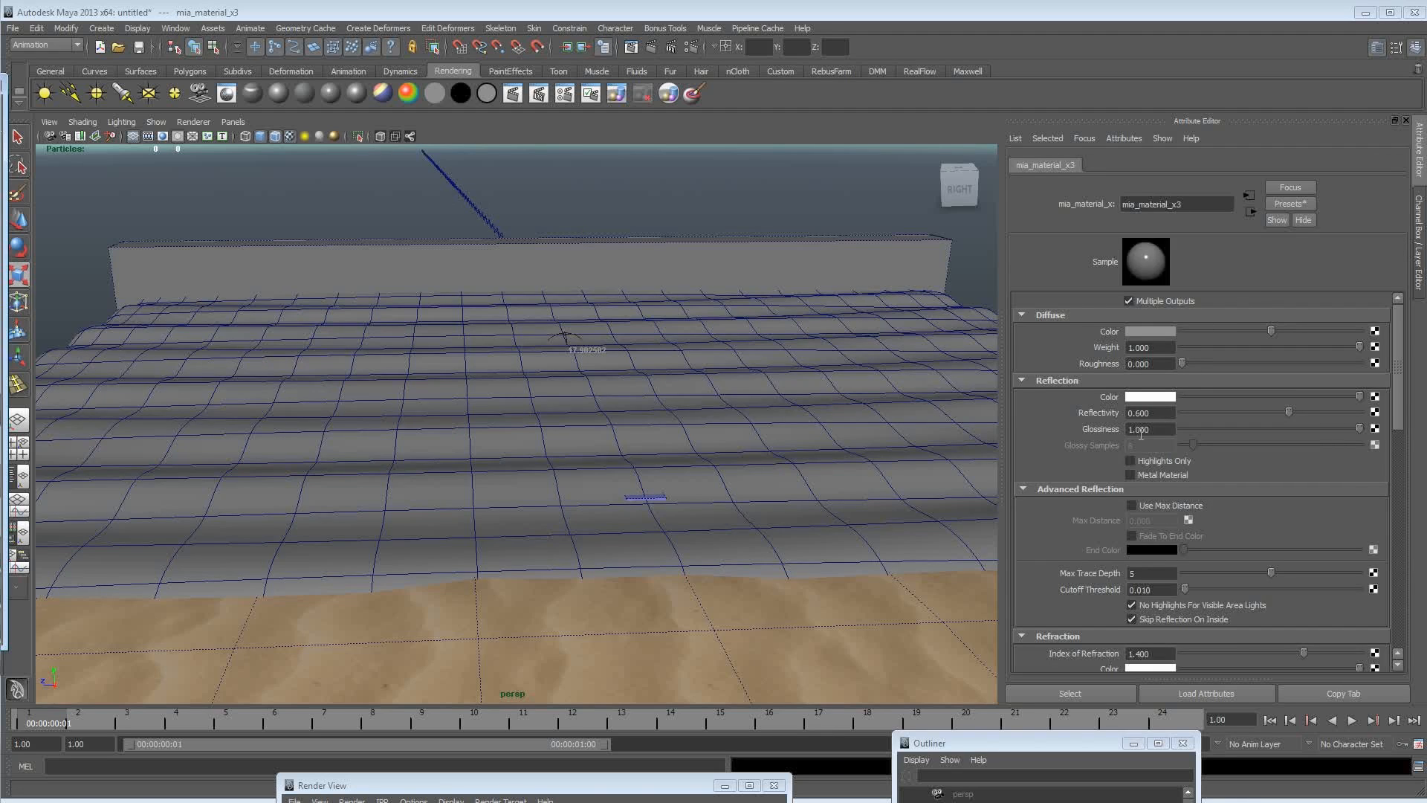
Replace the new mia_material_x settings with the GlassThick preset.
{"action": "left_click", "coordinate": [1279, 203]}
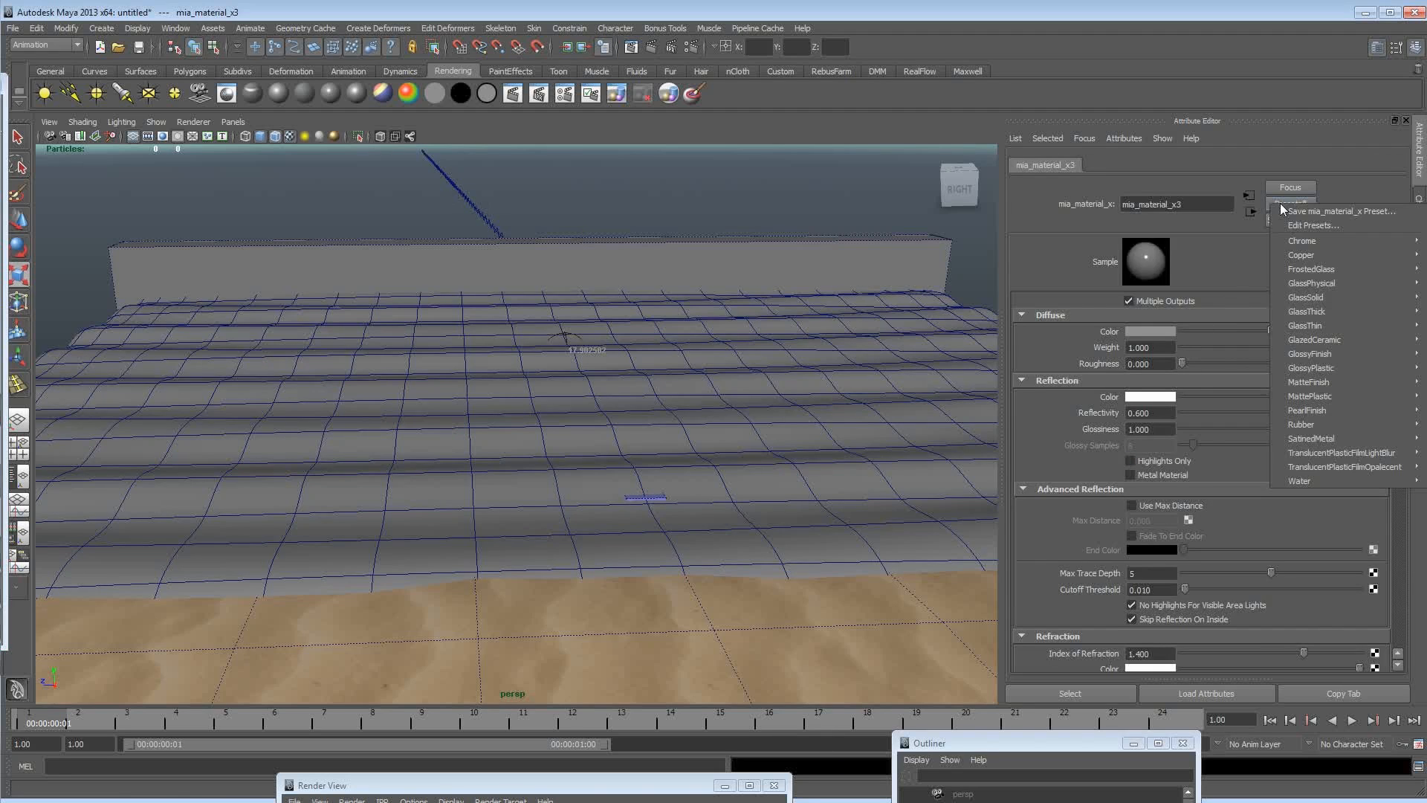
{"action": "mouse_move", "coordinate": [1293, 284]}
{"action": "mouse_move", "coordinate": [1304, 312]}
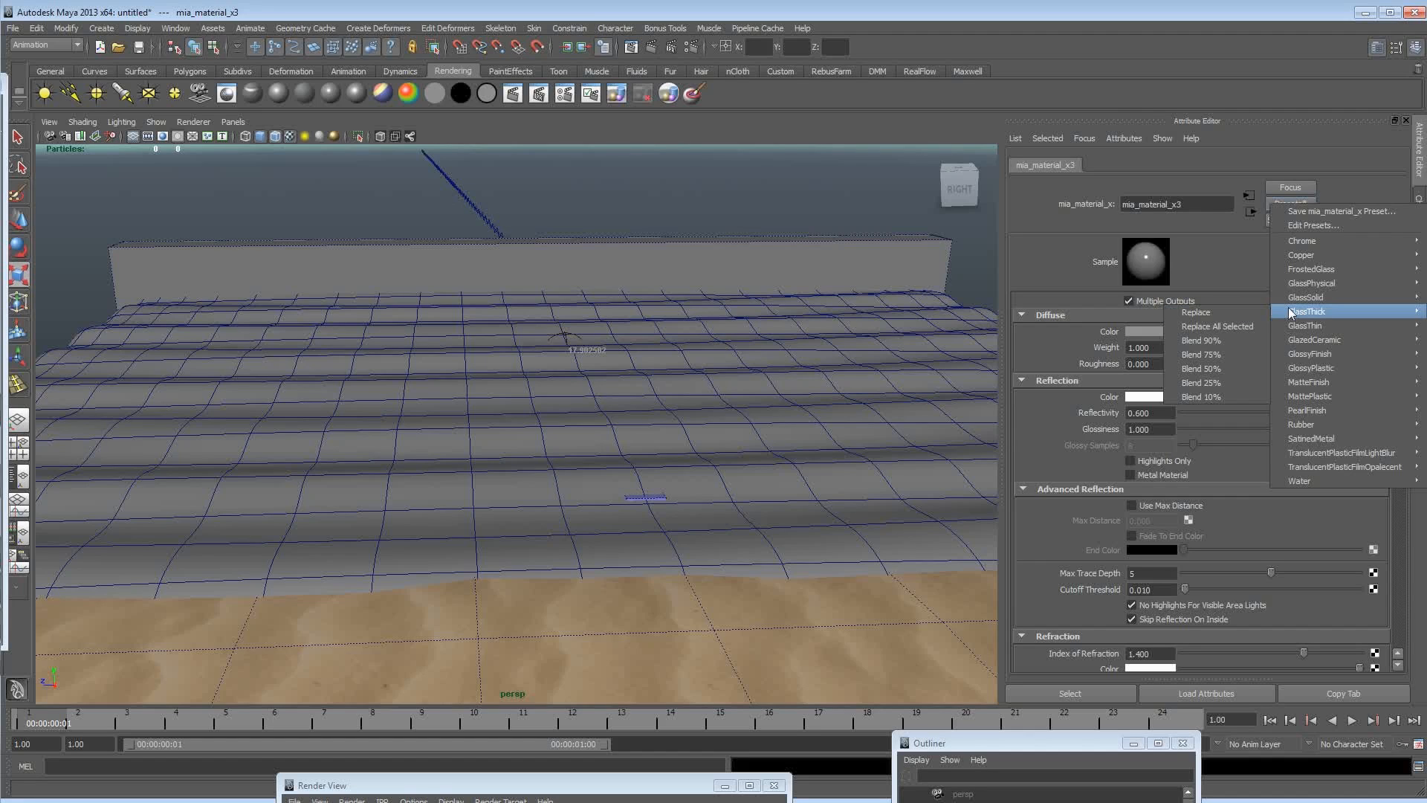
{"action": "left_click", "coordinate": [1255, 311]}
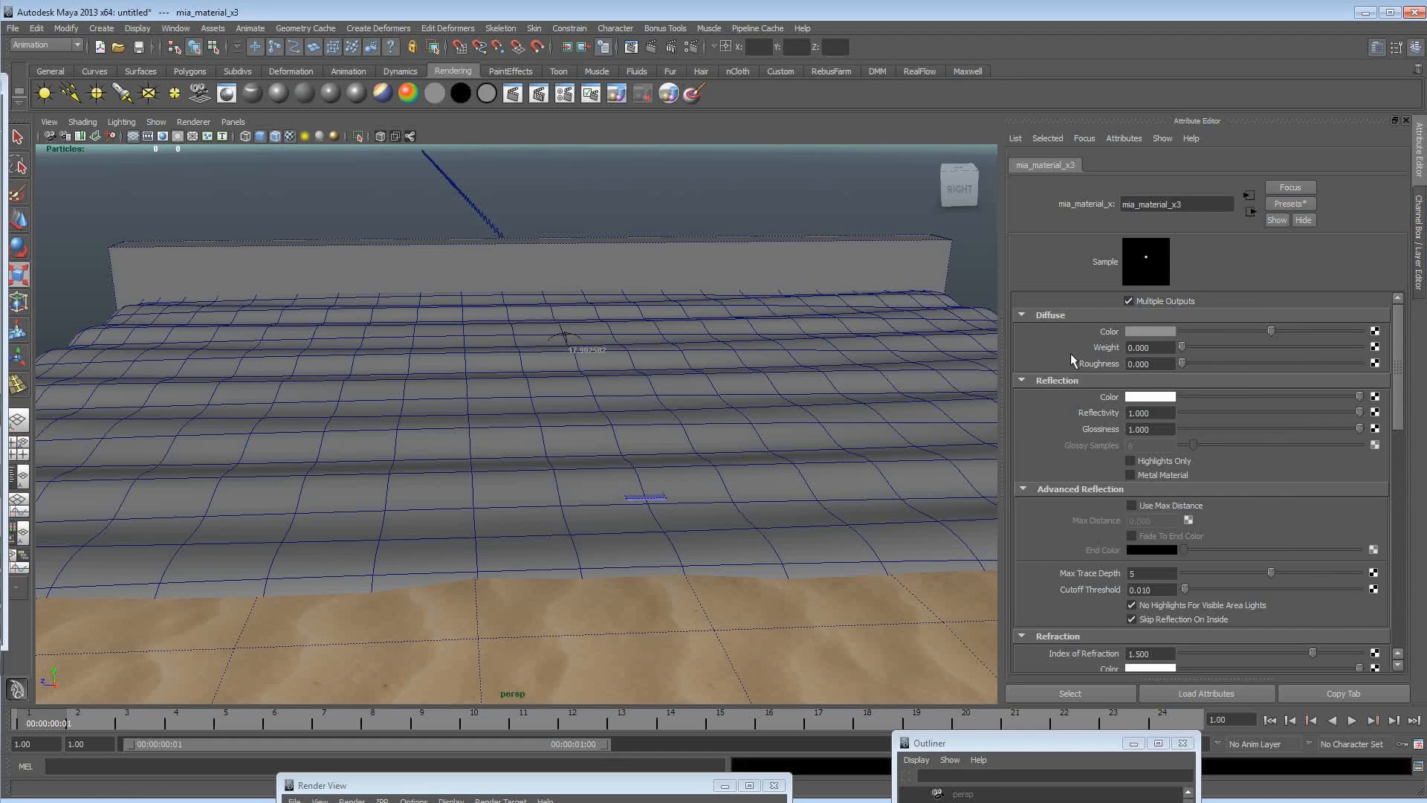
Set the material's Index of Refraction to 1.333.
{"action": "scroll", "coordinate": [1071, 354], "scroll_direction": "down", "scroll_amount": 1}
{"action": "scroll", "coordinate": [1070, 354], "scroll_direction": "up", "scroll_amount": 1}
{"action": "scroll", "coordinate": [1044, 395], "scroll_direction": "down", "scroll_amount": 1}
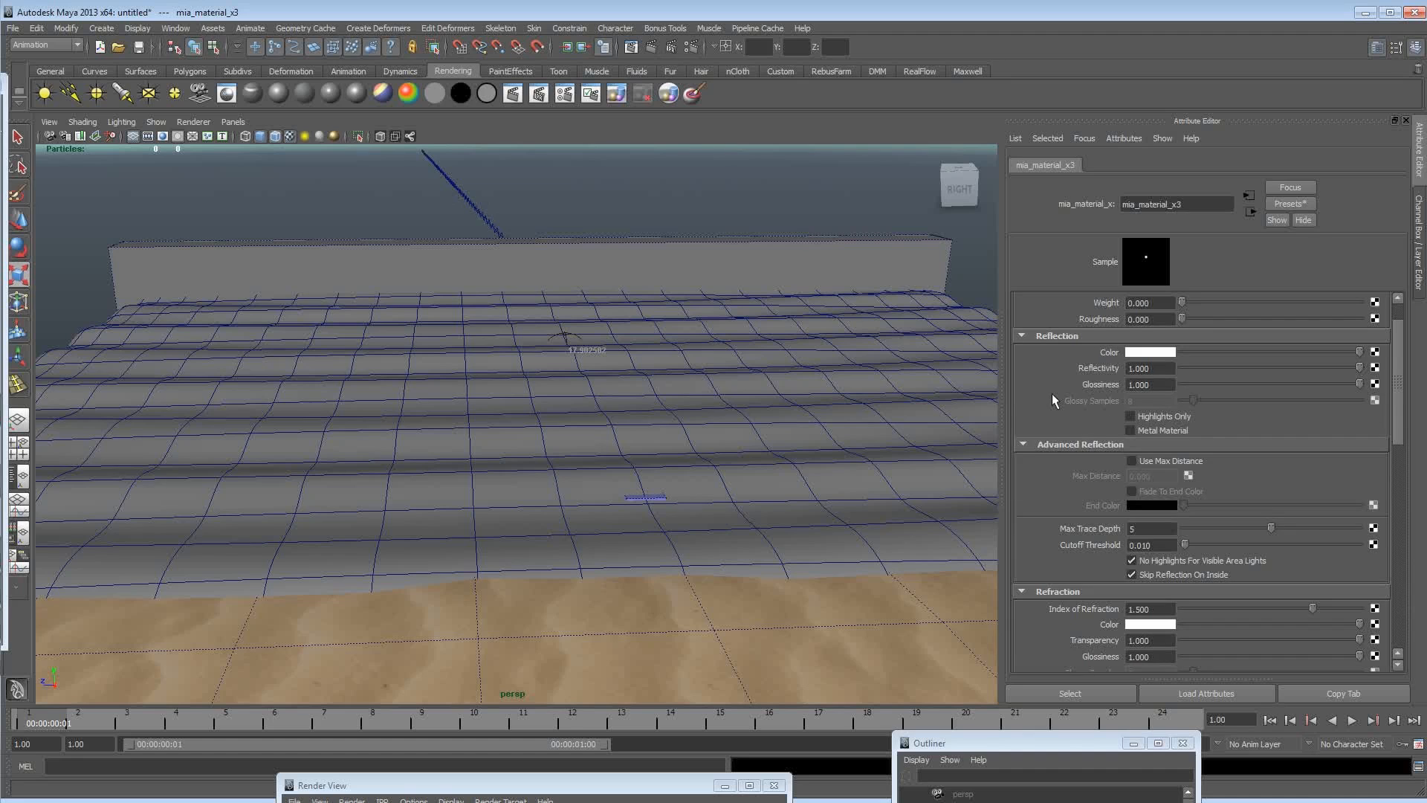
{"action": "scroll", "coordinate": [1054, 390], "scroll_direction": "up", "scroll_amount": 1}
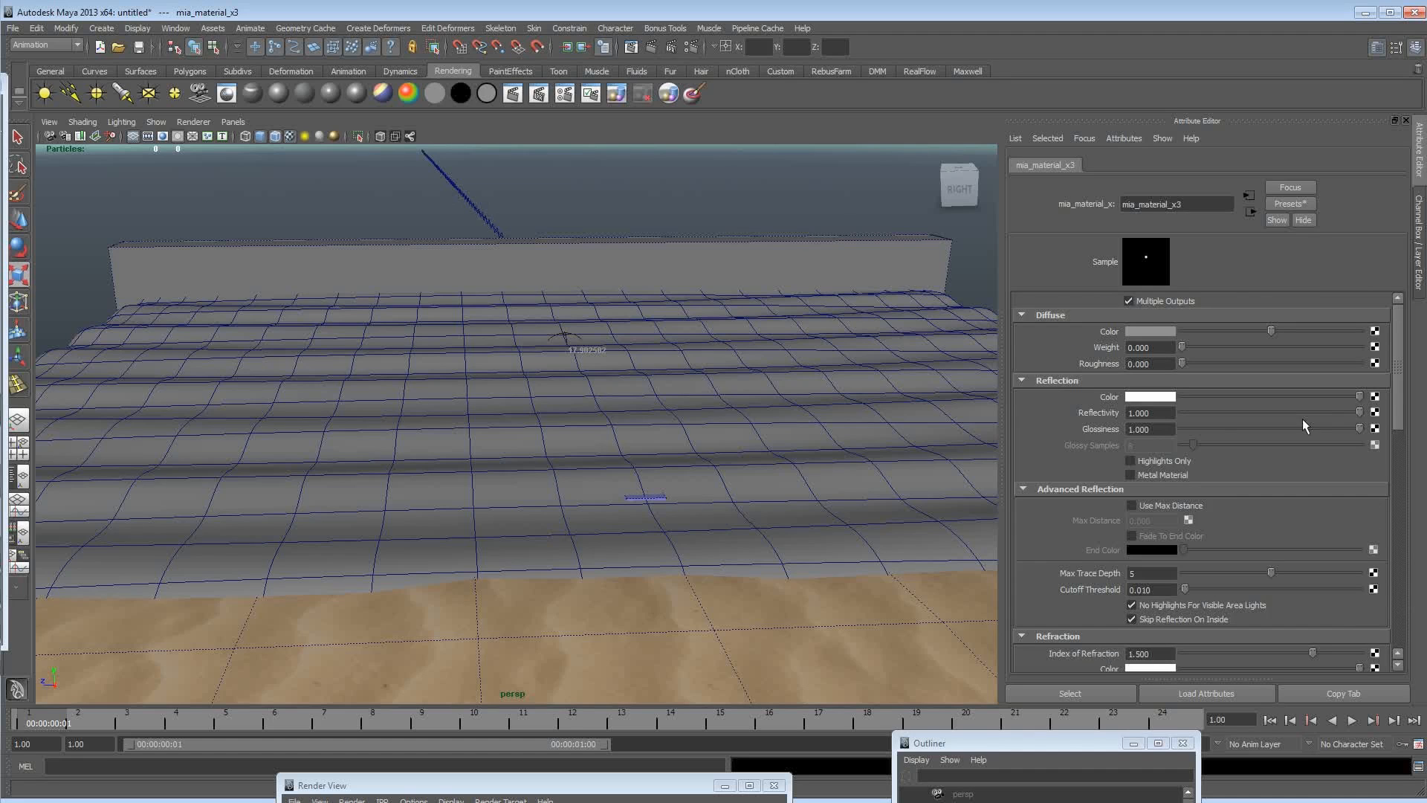
{"action": "scroll", "coordinate": [1063, 441], "scroll_direction": "down", "scroll_amount": 2}
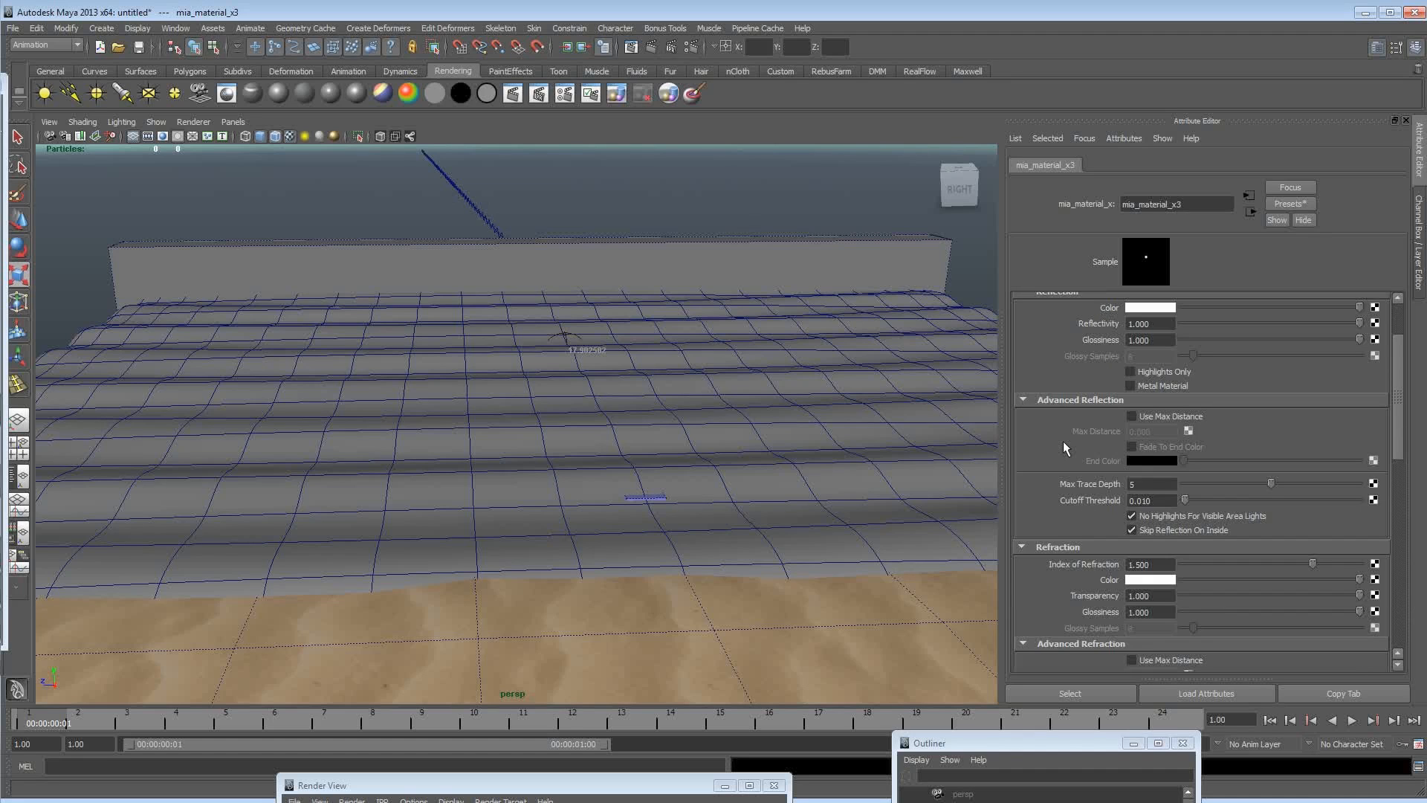
{"action": "scroll", "coordinate": [1081, 438], "scroll_direction": "down", "scroll_amount": 1}
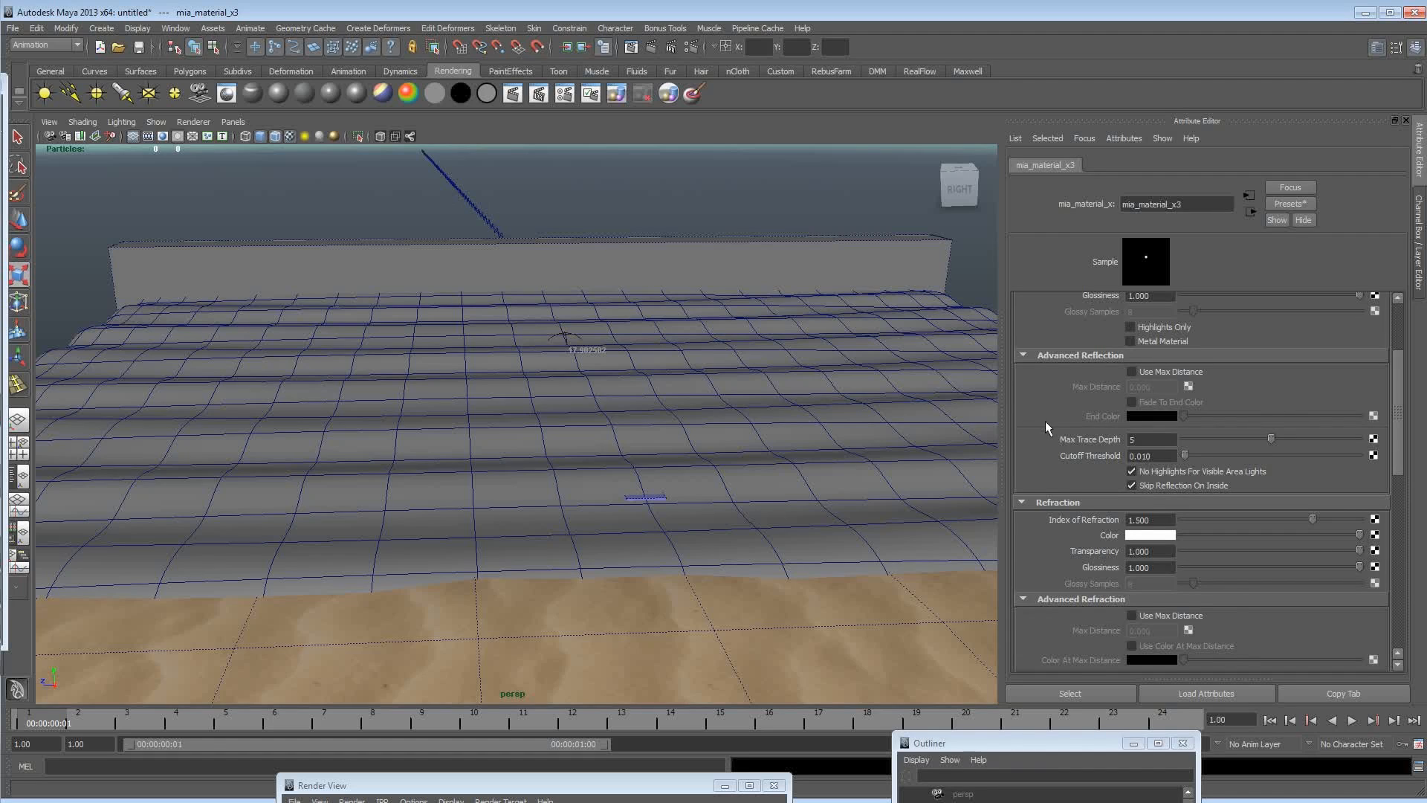
{"action": "scroll", "coordinate": [1041, 423], "scroll_direction": "down", "scroll_amount": 2}
{"action": "left_click_drag", "start_coordinate": [1176, 431], "coordinate": [1040, 430]}
{"action": "type", "text": "1.333"}
{"action": "key", "text": "Return"}
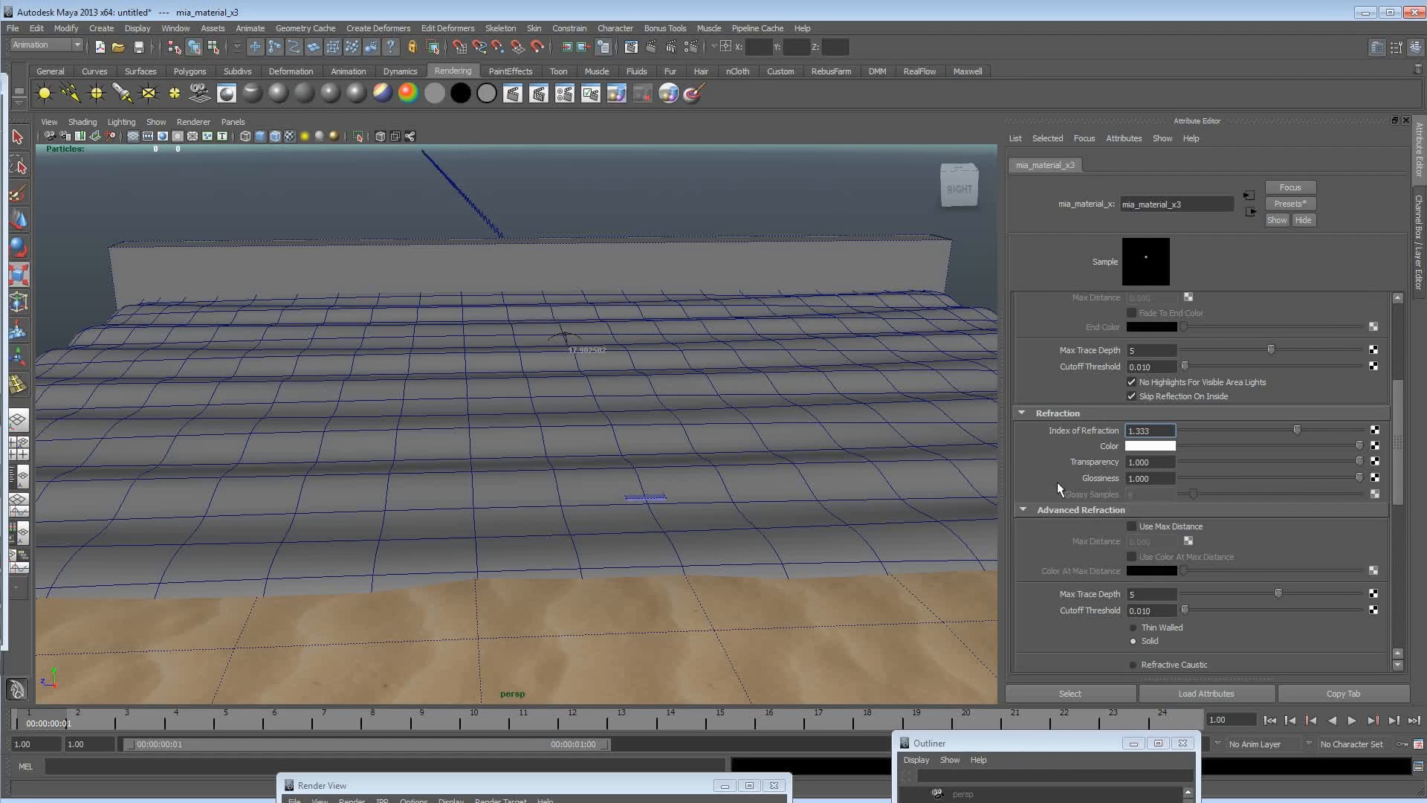
{"action": "scroll", "coordinate": [1278, 487], "scroll_direction": "up", "scroll_amount": 5}
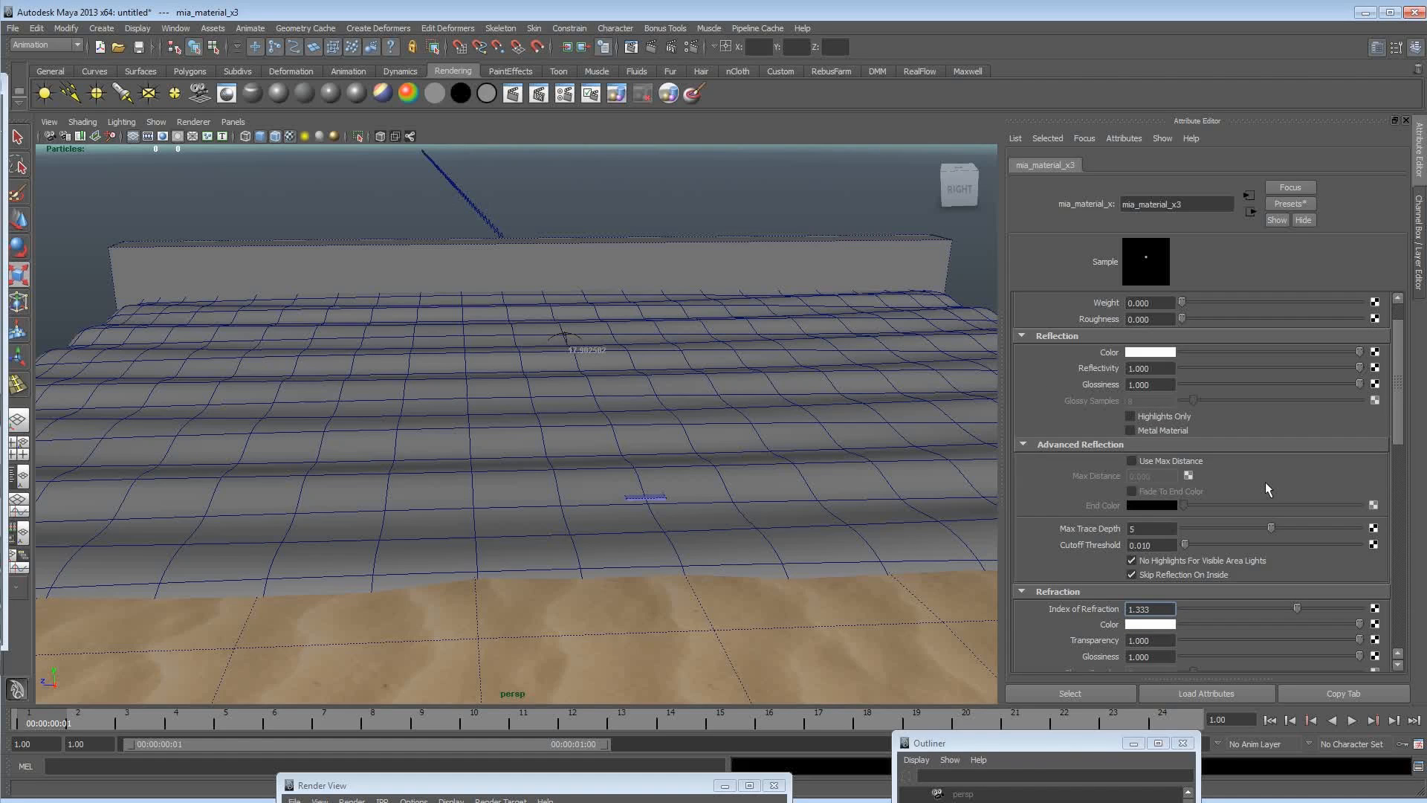
{"action": "scroll", "coordinate": [592, 542], "scroll_direction": "up", "scroll_amount": 3}
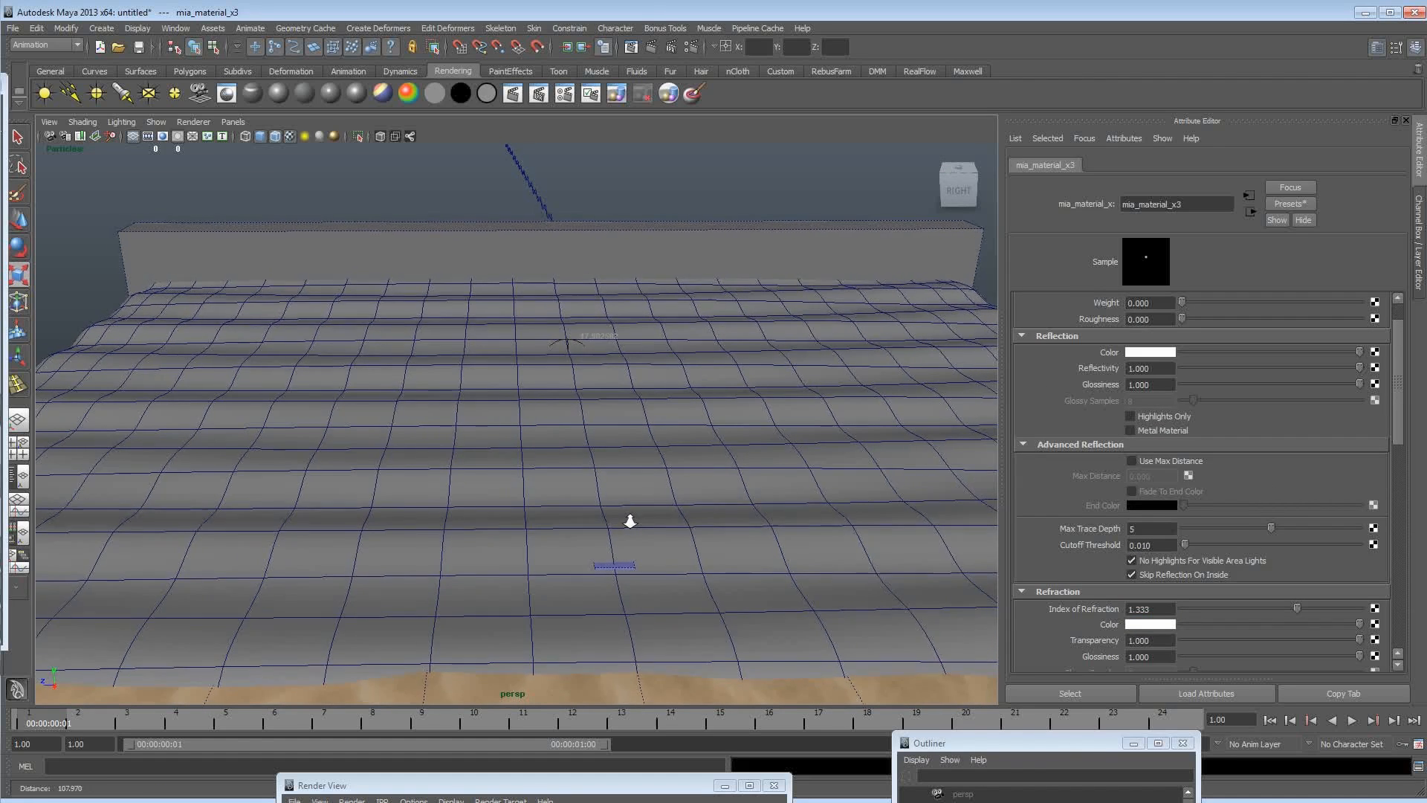
Review the mental ray Indirect Lighting and Final Gathering options in the render settings, and close the window.
{"action": "left_click", "coordinate": [690, 47]}
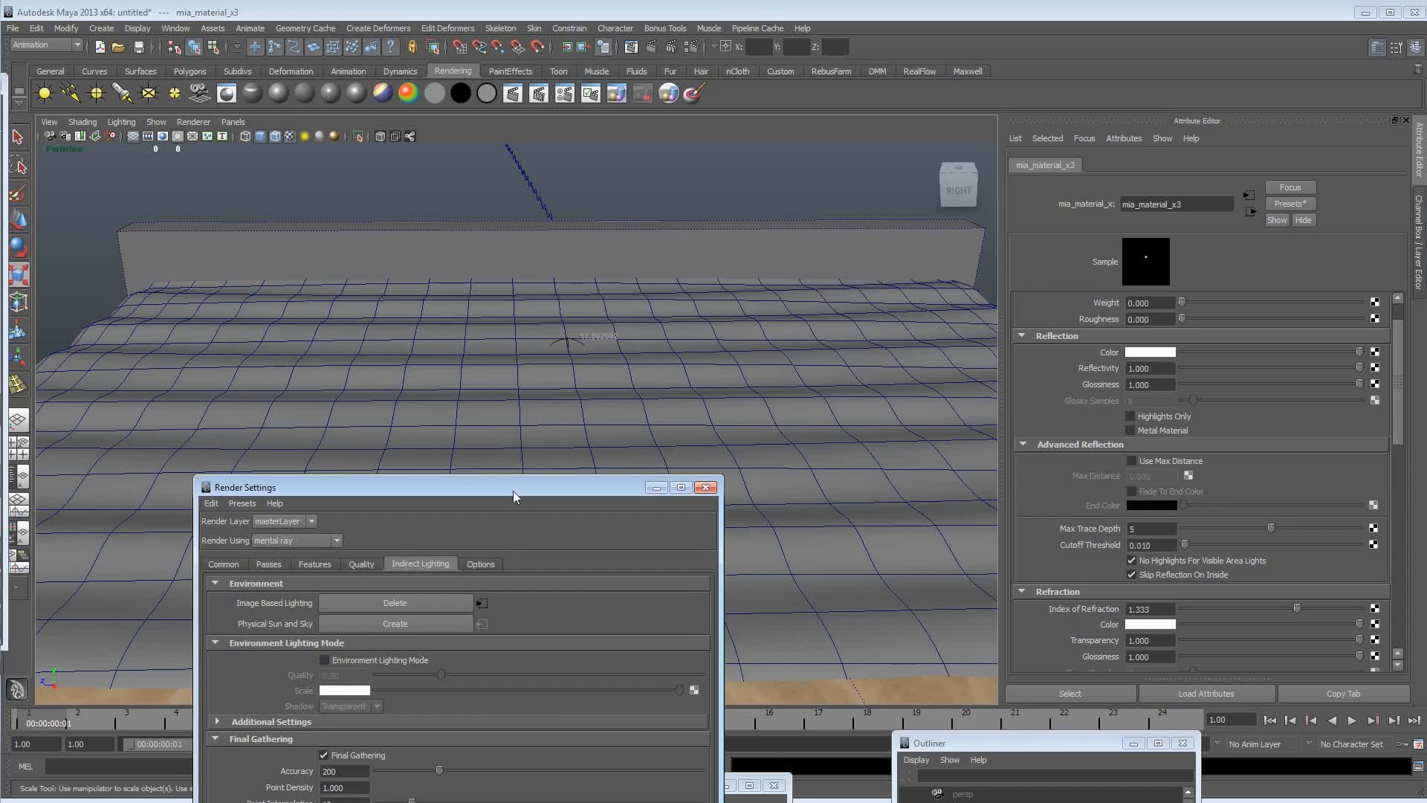
{"action": "left_click_drag", "start_coordinate": [513, 490], "coordinate": [720, 22]}
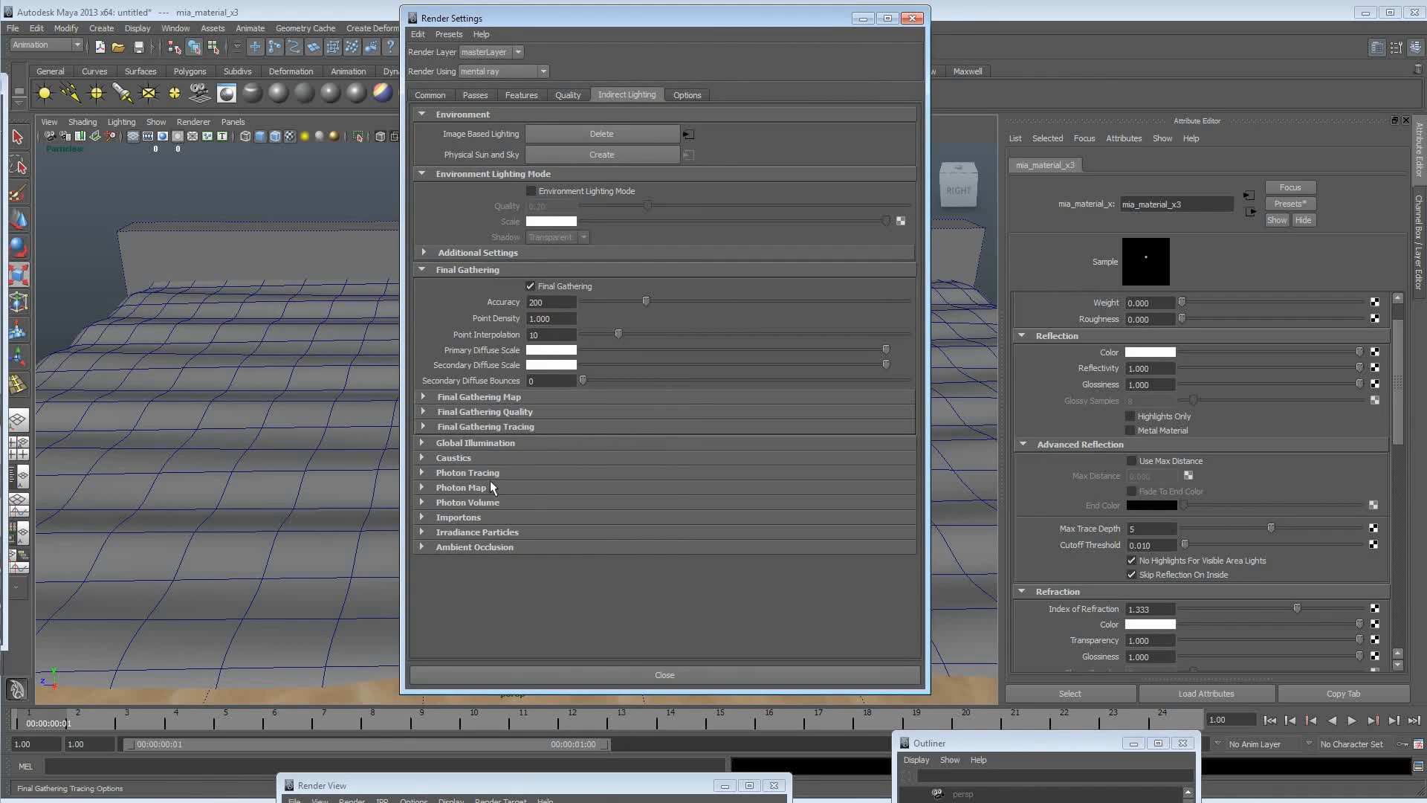
{"action": "left_click", "coordinate": [610, 673]}
Render the perspective view of the water and sand with mental ray and bring the Render View into sight.
{"action": "mouse_move", "coordinate": [612, 440]}
{"action": "left_mouse_down", "text": "alt"}
{"action": "mouse_move", "coordinate": [615, 468]}
{"action": "mouse_move", "coordinate": [606, 457]}
{"action": "left_mouse_up", "text": "alt"}
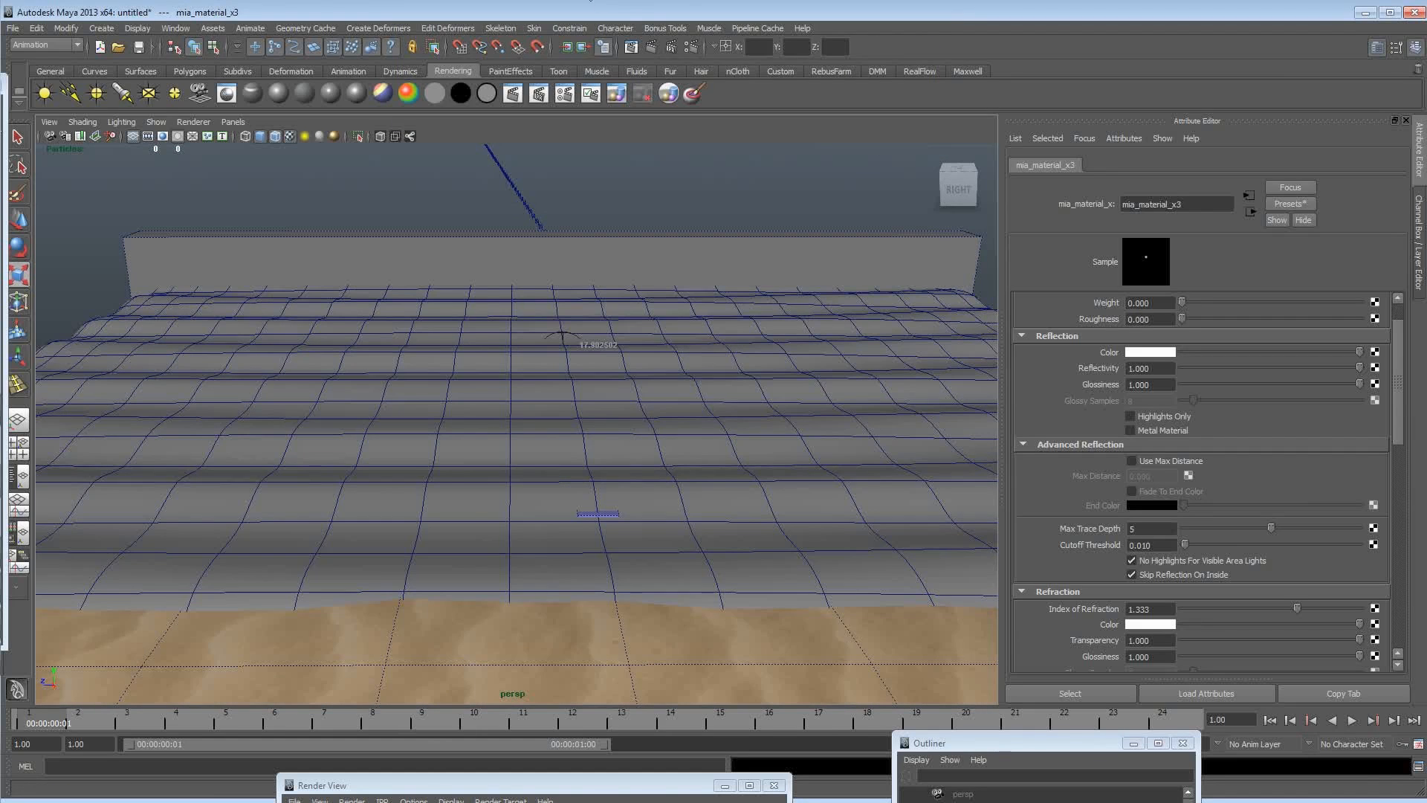
{"action": "left_click", "coordinate": [652, 49]}
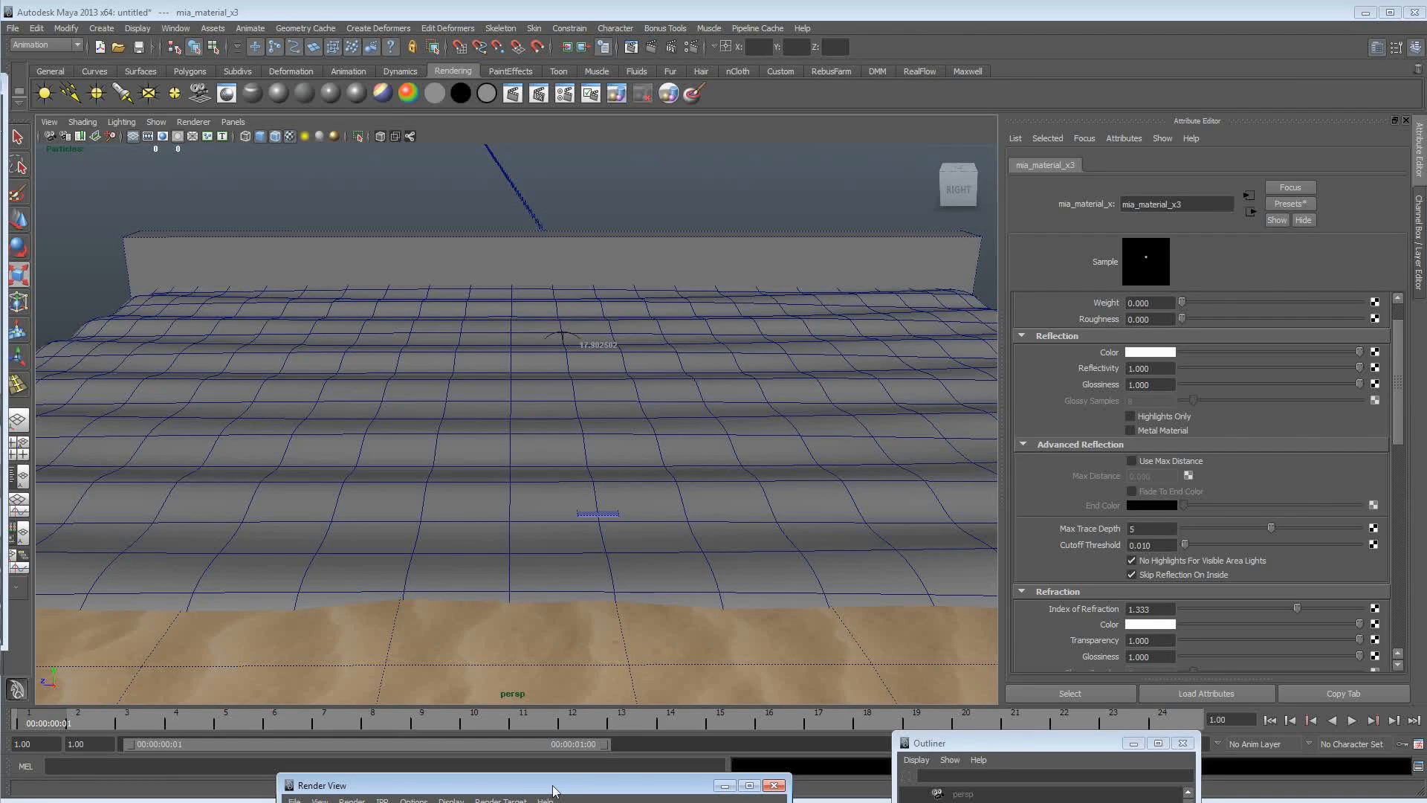
{"action": "left_click_drag", "start_coordinate": [554, 790], "coordinate": [637, 182]}
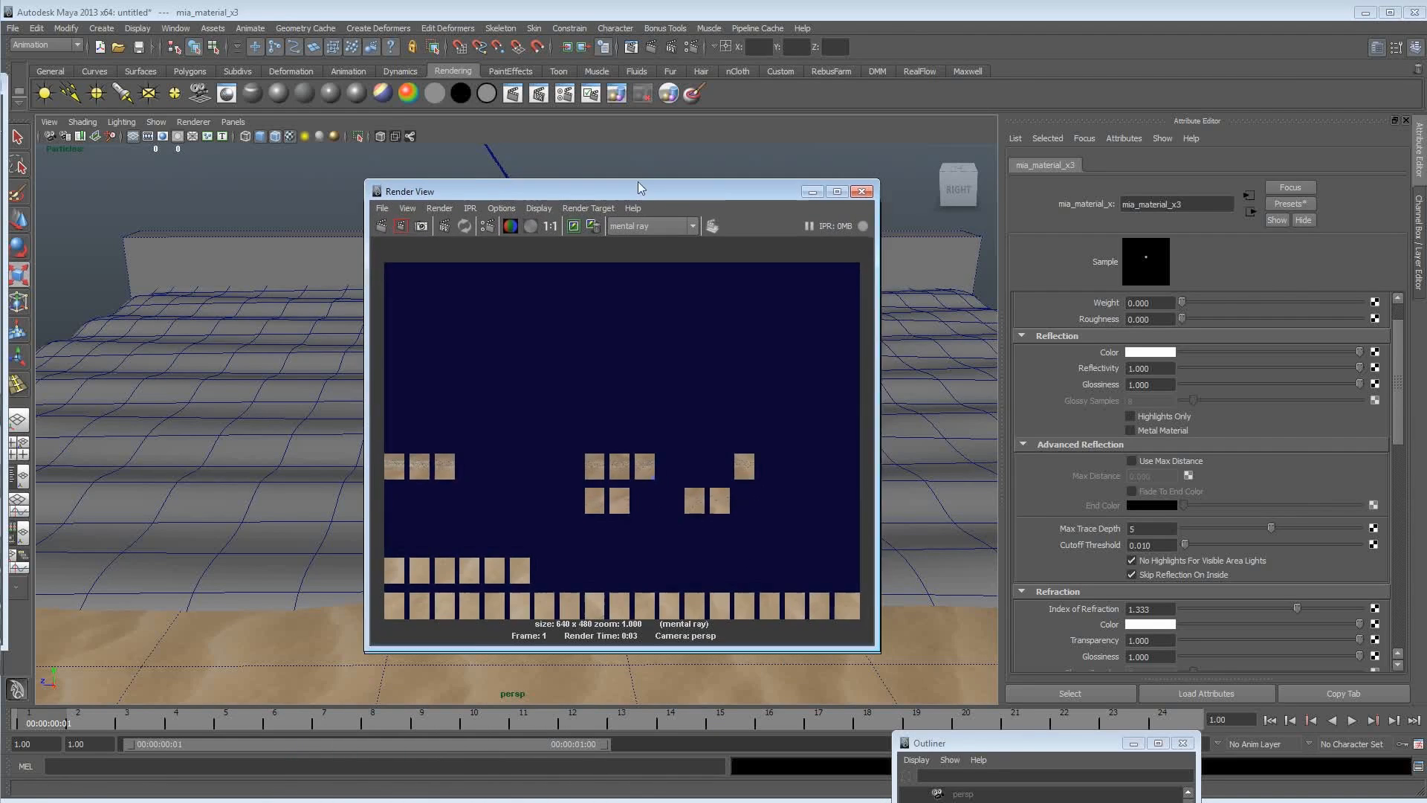
{"action": "left_click", "coordinate": [652, 48]}
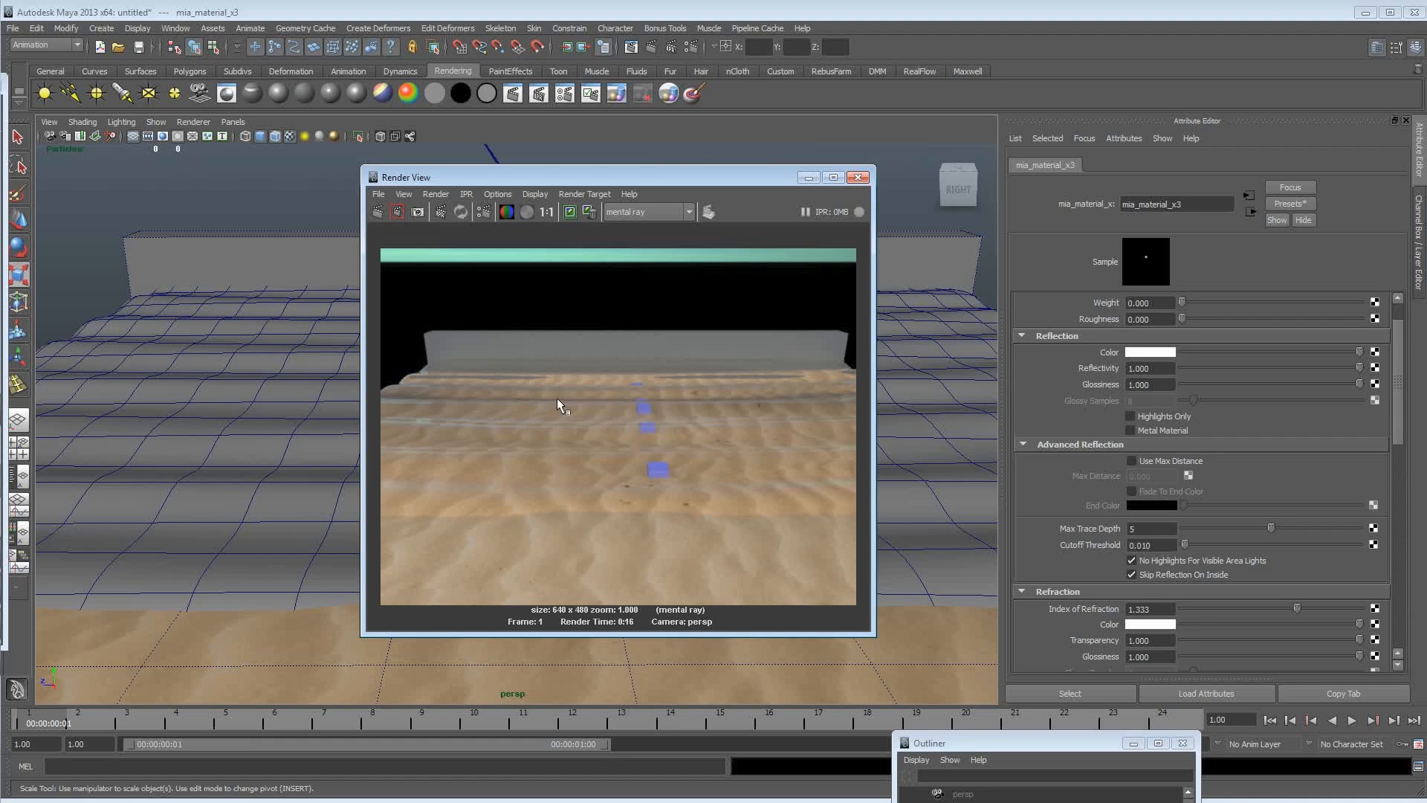
Enable Use Max Distance in the water material's Advanced Refraction settings.
{"action": "left_click_drag", "start_coordinate": [560, 180], "coordinate": [863, 172]}
{"action": "left_click_drag", "start_coordinate": [384, 509], "coordinate": [453, 521], "text": "alt"}
{"action": "middle_click_drag", "start_coordinate": [453, 521], "coordinate": [417, 497], "text": "alt"}
{"action": "mouse_move", "coordinate": [417, 497]}
{"action": "right_mouse_down", "text": "alt"}
{"action": "mouse_move", "coordinate": [429, 500]}
{"action": "mouse_move", "coordinate": [415, 500]}
{"action": "right_mouse_up", "text": "alt"}
{"action": "left_click_drag", "start_coordinate": [867, 171], "coordinate": [679, 148]}
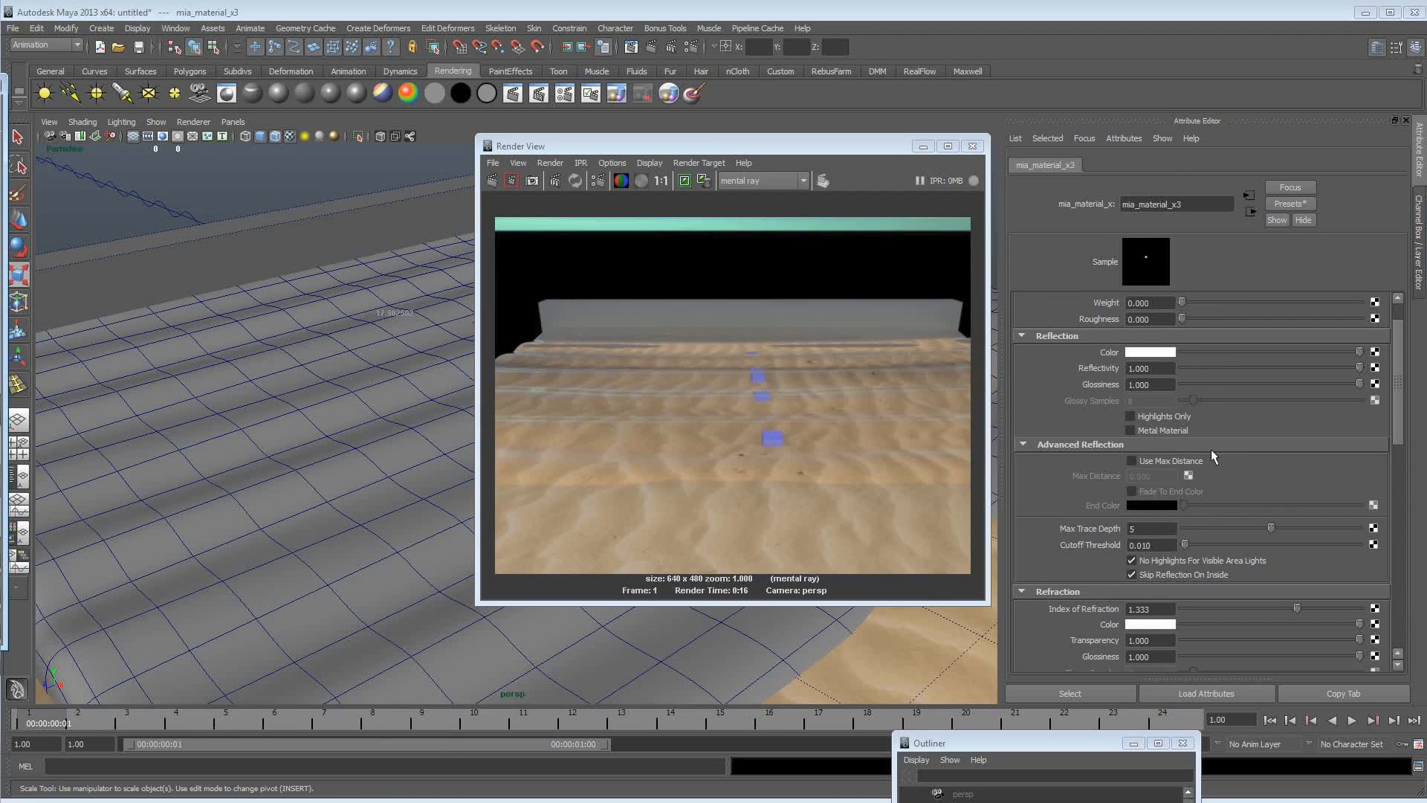
{"action": "scroll", "coordinate": [1052, 501], "scroll_direction": "down", "scroll_amount": 3}
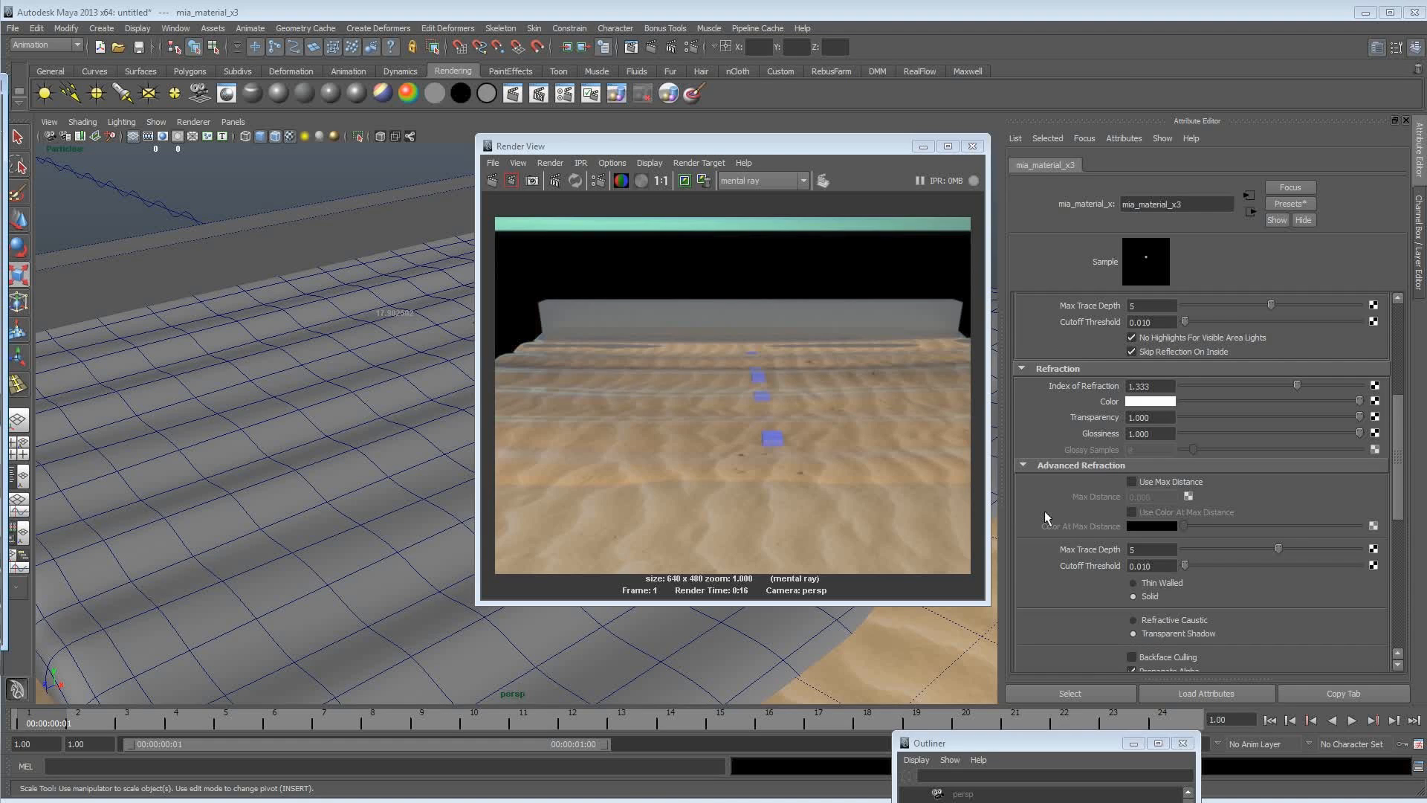
{"action": "left_click", "coordinate": [1159, 485]}
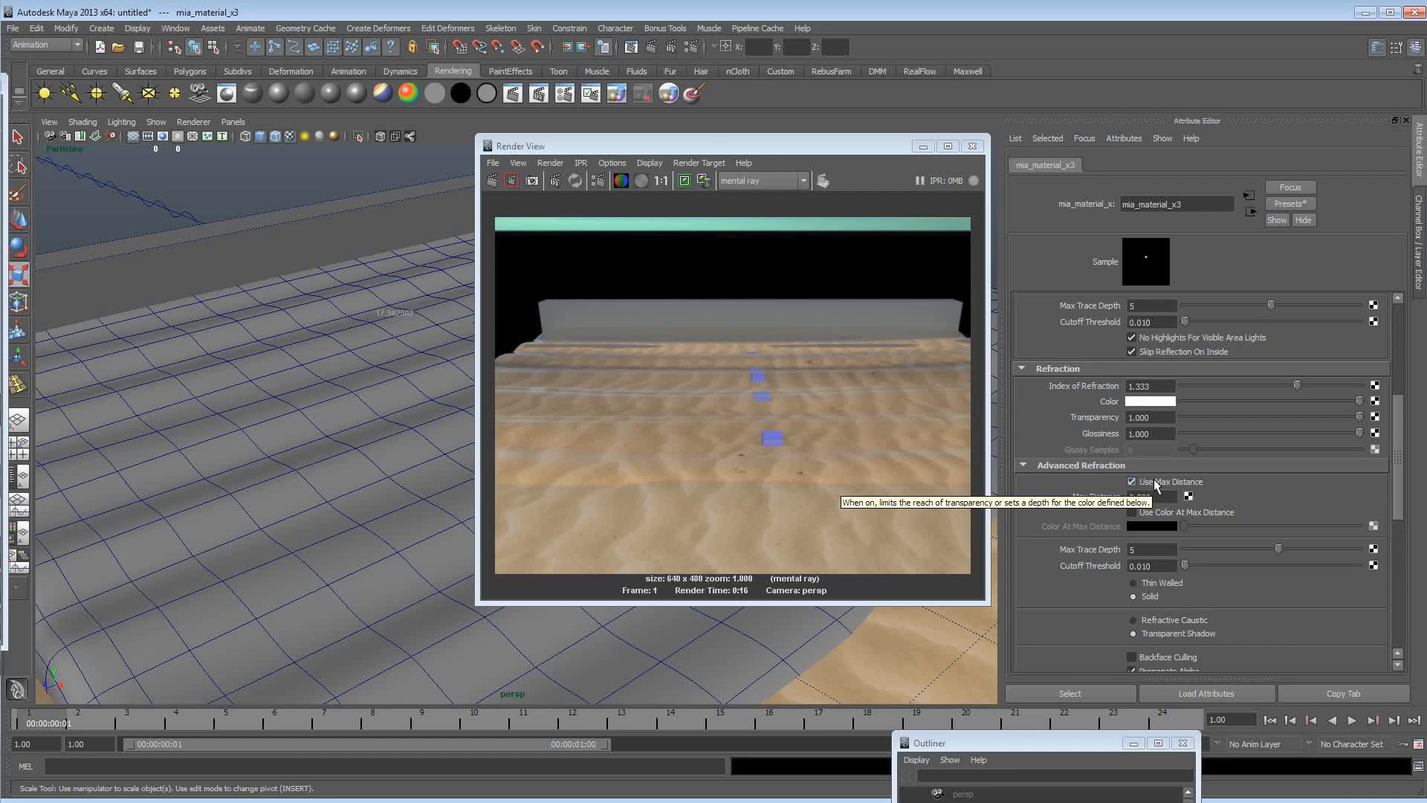
Examine the water volume and sand slope from the side in wireframe and textured display to judge the water's depth.
{"action": "left_click_drag", "start_coordinate": [597, 147], "coordinate": [1011, 162]}
{"action": "left_click_drag", "start_coordinate": [595, 476], "coordinate": [453, 453], "text": "alt"}
{"action": "mouse_move", "coordinate": [453, 454]}
{"action": "right_mouse_down", "text": "alt"}
{"action": "mouse_move", "coordinate": [511, 471]}
{"action": "mouse_move", "coordinate": [392, 456]}
{"action": "right_mouse_up", "text": "alt"}
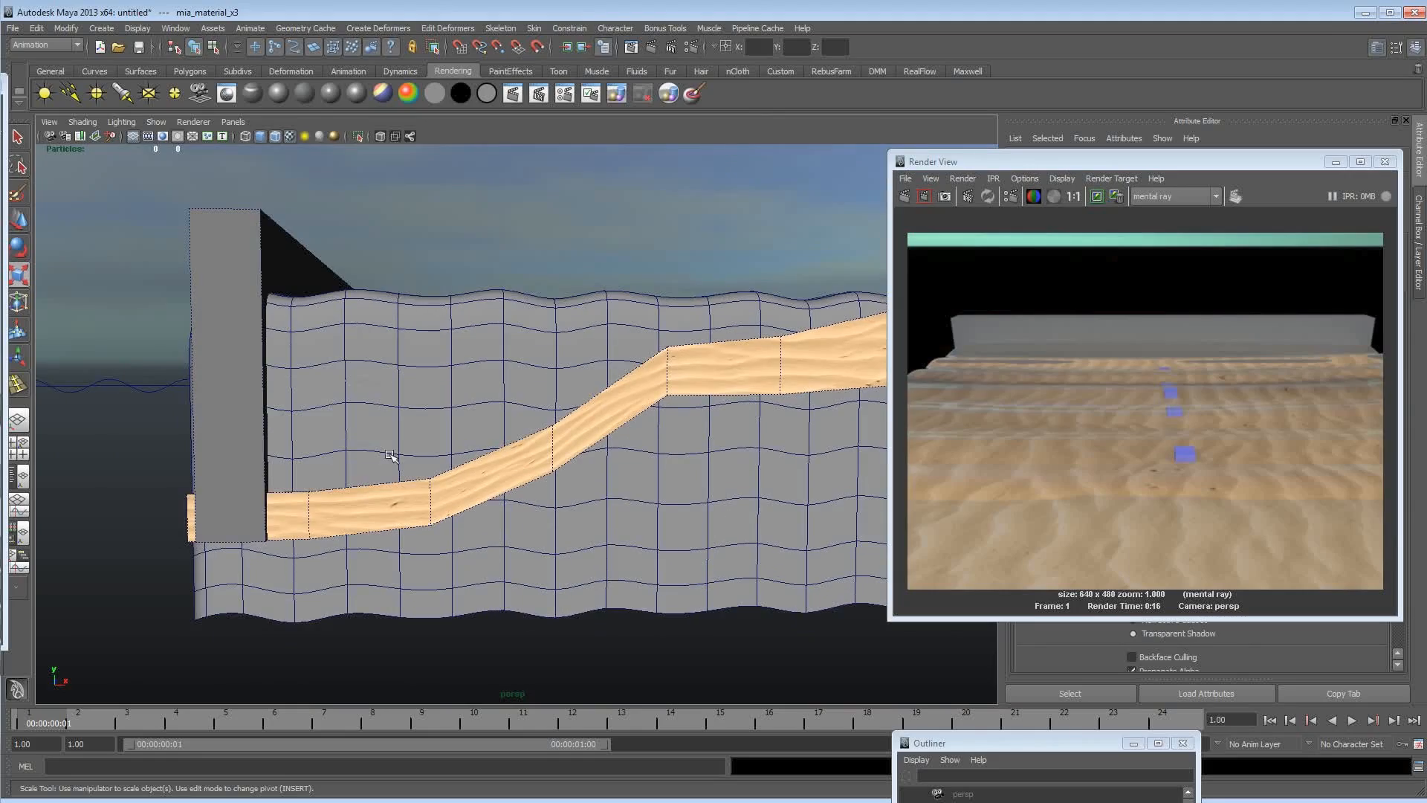
{"action": "key", "text": "4"}
{"action": "middle_click_drag", "start_coordinate": [391, 452], "coordinate": [460, 432], "text": "alt"}
{"action": "right_click_drag", "start_coordinate": [461, 432], "coordinate": [484, 446], "text": "alt"}
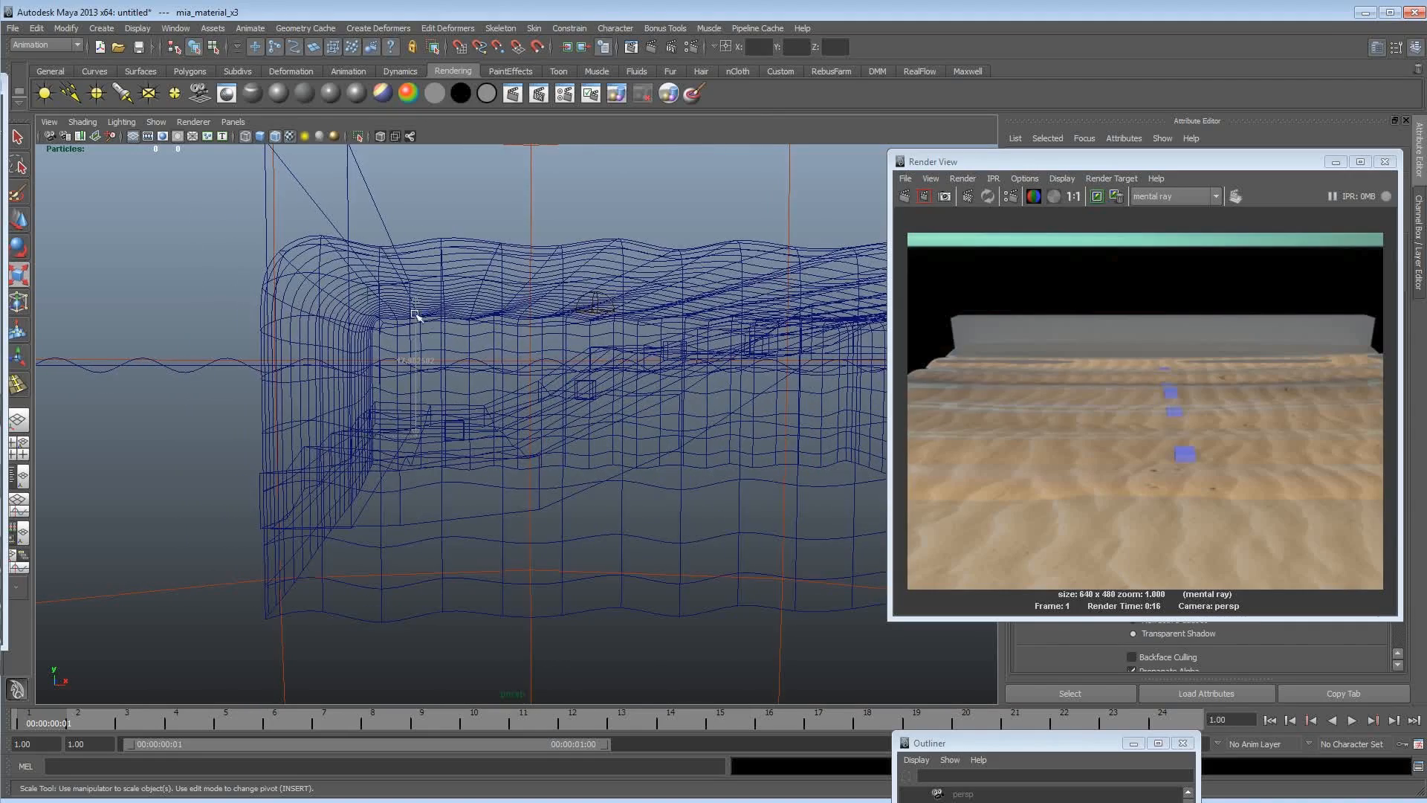
{"action": "left_click_drag", "start_coordinate": [466, 473], "coordinate": [465, 484], "text": "alt"}
{"action": "left_click_drag", "start_coordinate": [628, 438], "coordinate": [559, 448], "text": "alt"}
{"action": "key", "text": "r"}
{"action": "key", "text": "6"}
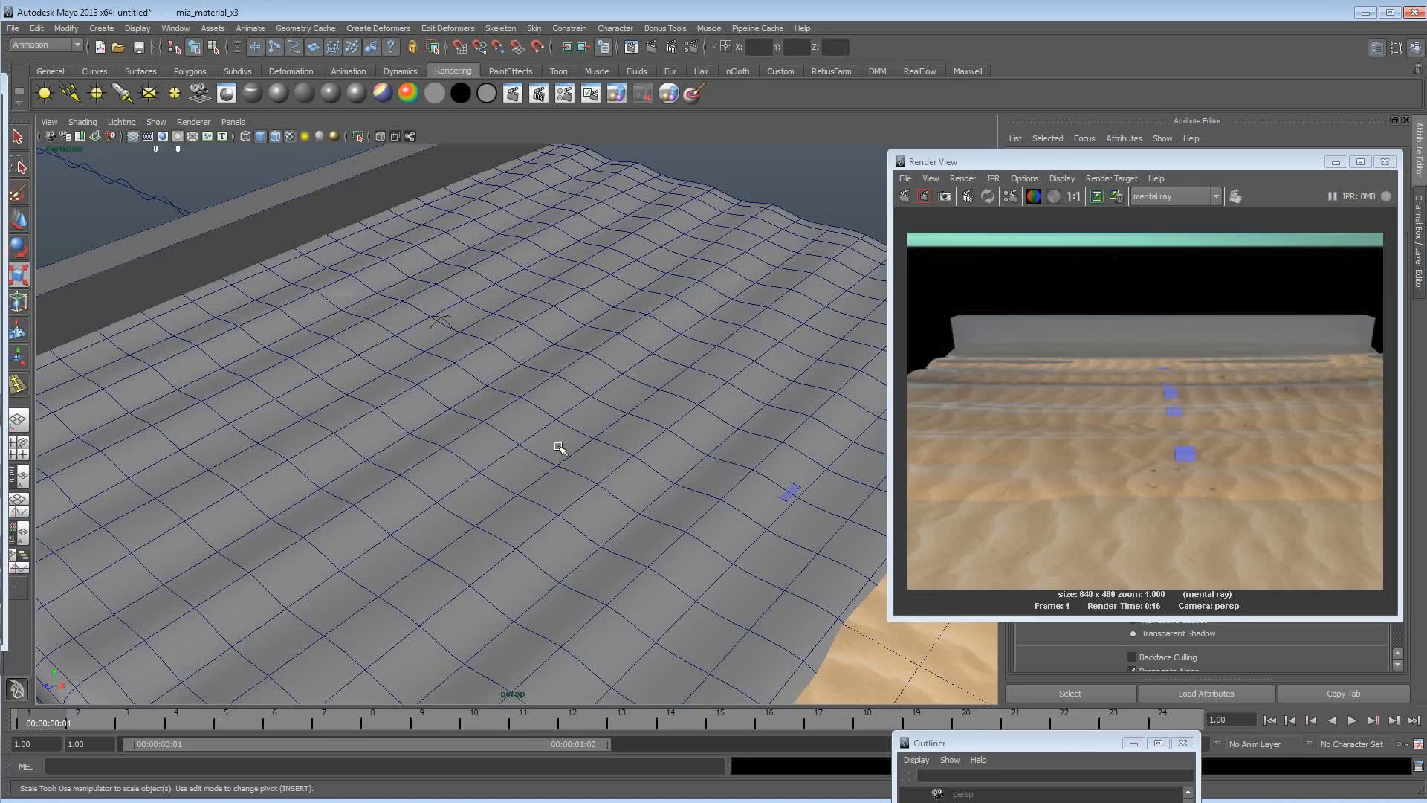
Set the refraction Max Distance to 1 and render the angled view over the water.
{"action": "left_click_drag", "start_coordinate": [1068, 161], "coordinate": [339, 154]}
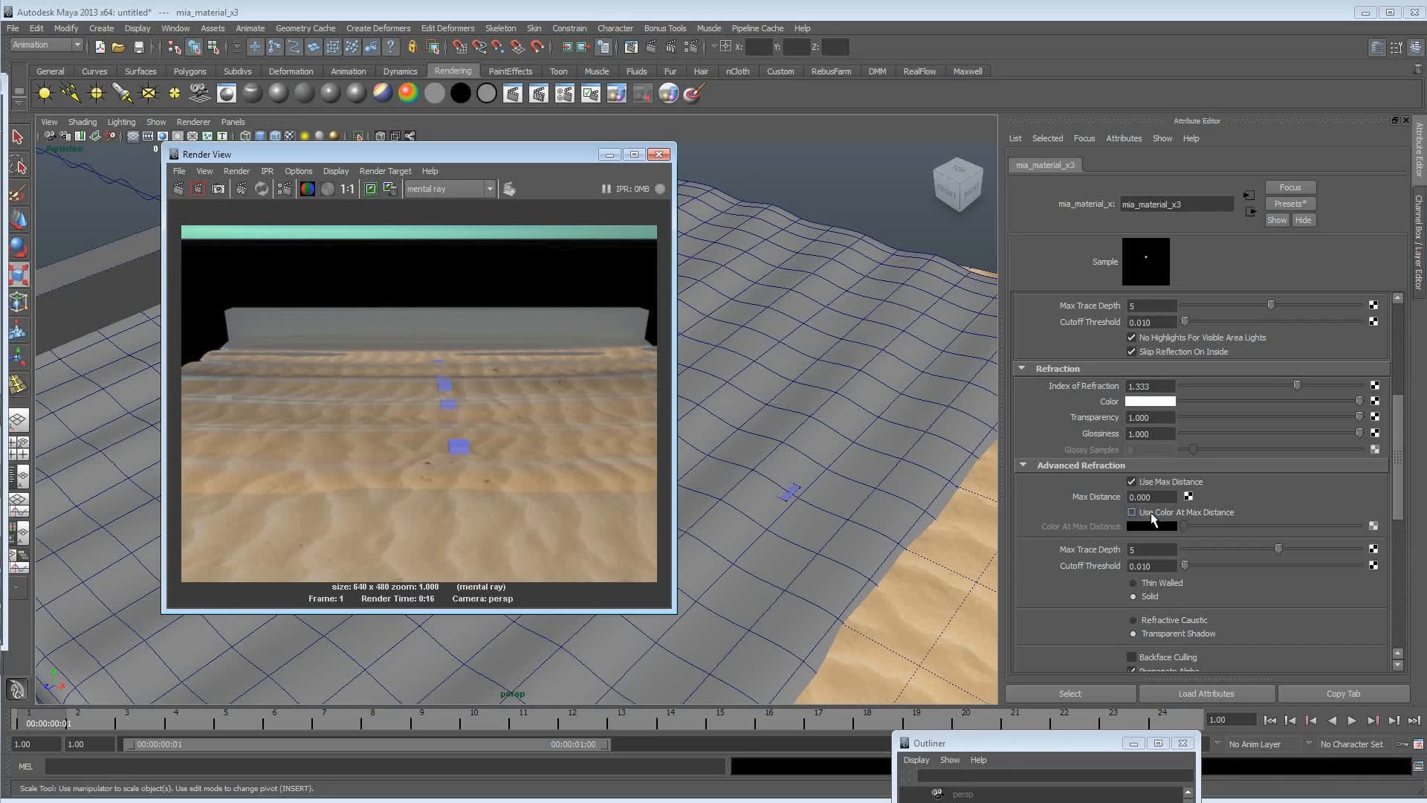
{"action": "left_click_drag", "start_coordinate": [1164, 497], "coordinate": [935, 496]}
{"action": "type", "text": "1"}
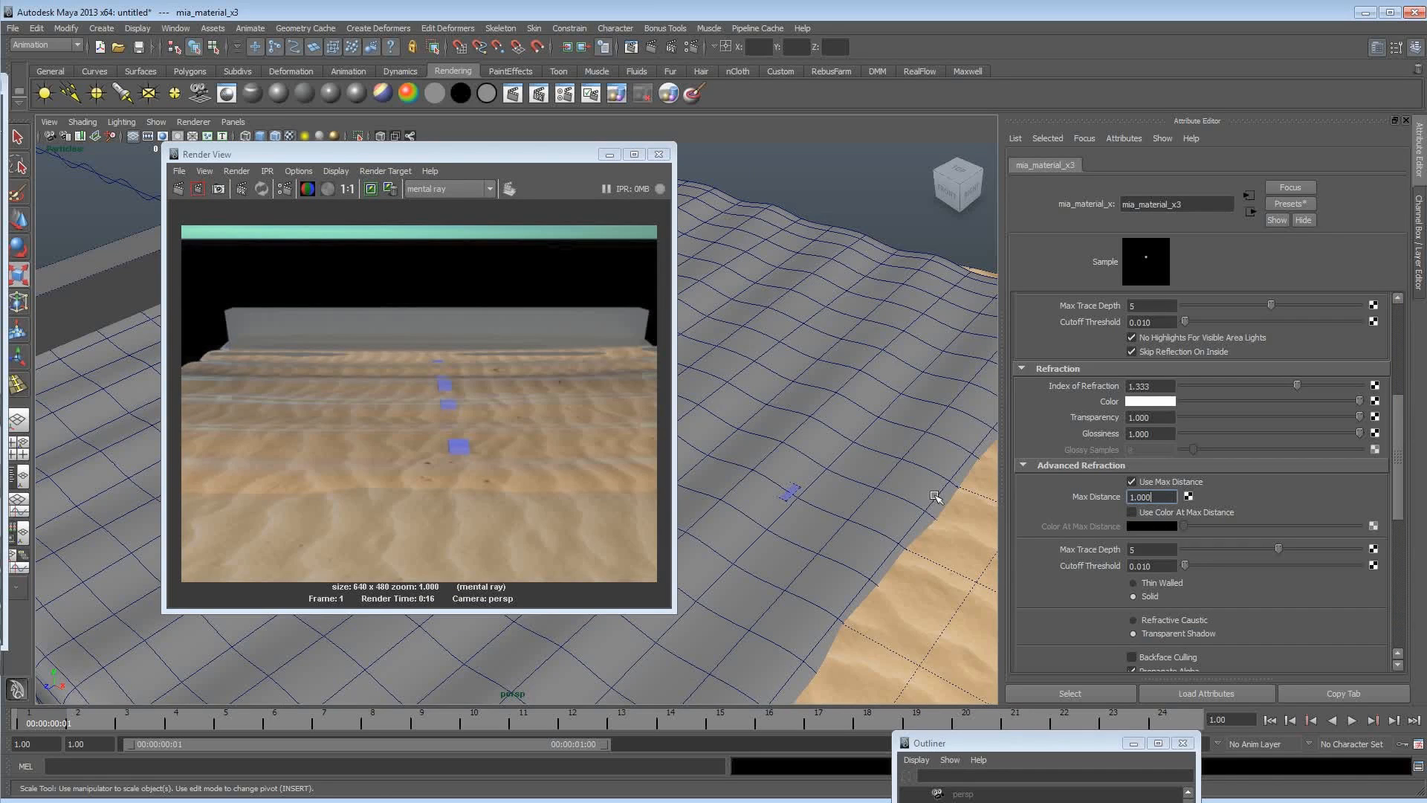
{"action": "left_click", "coordinate": [178, 189]}
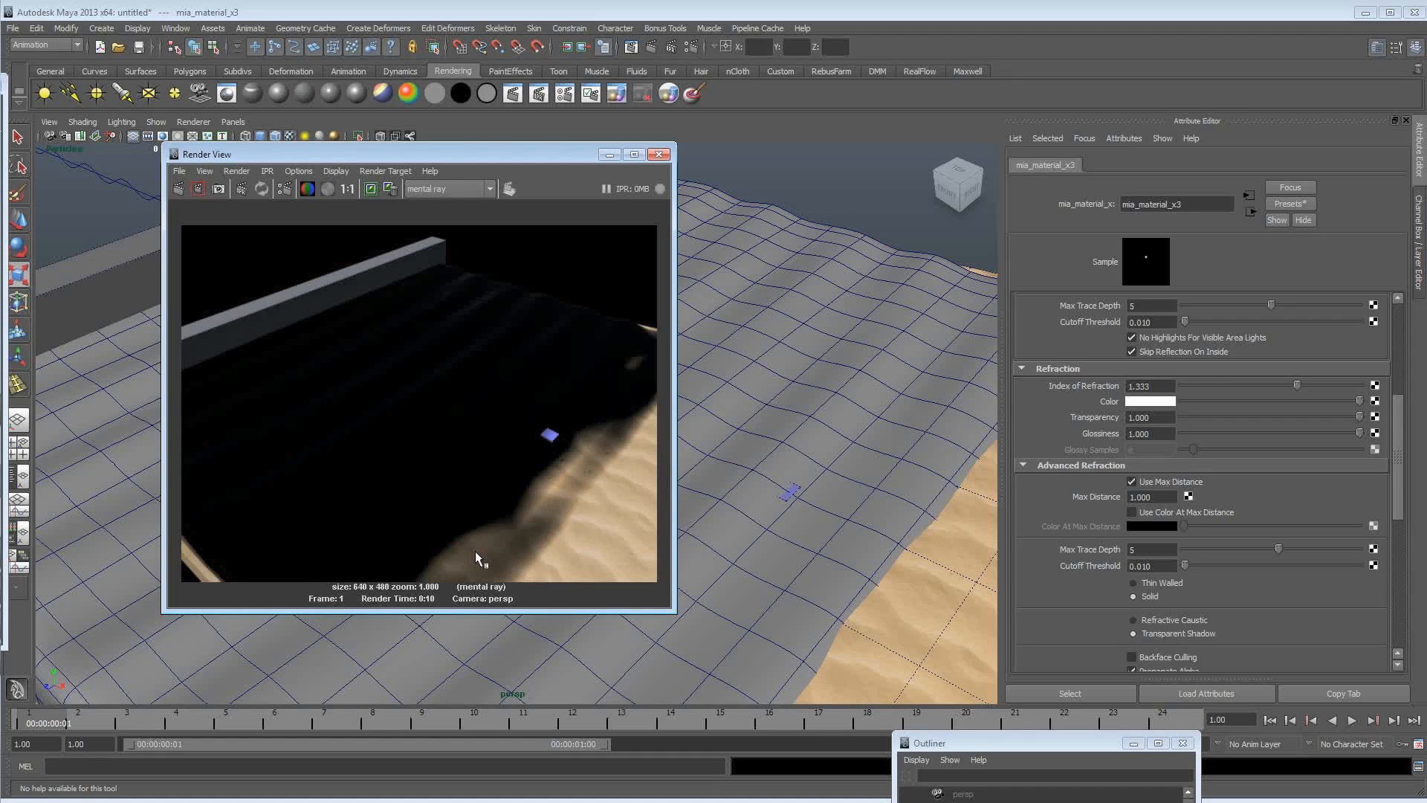
Set the refraction Max Distance to 18 and render the view again.
{"action": "left_click", "coordinate": [1151, 497]}
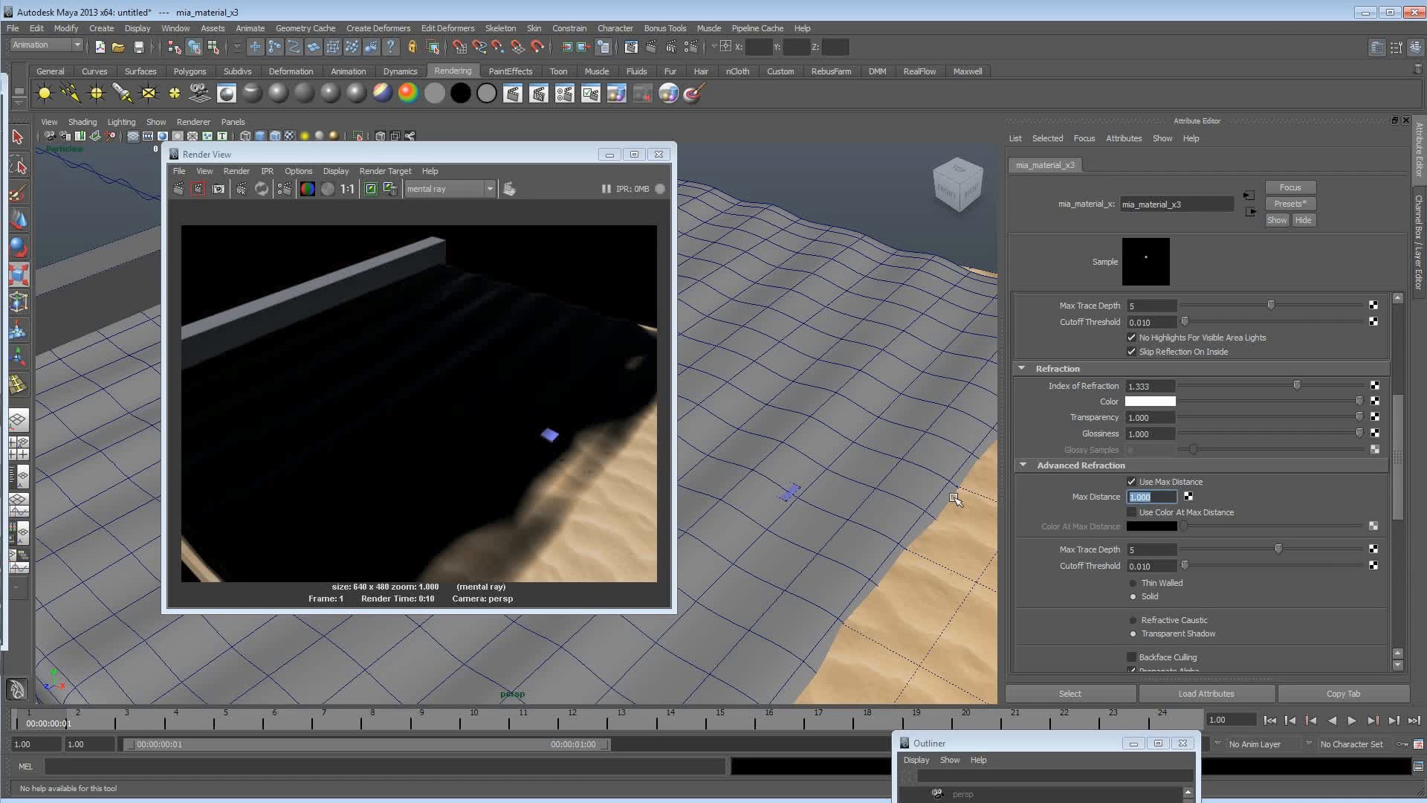
{"action": "type", "text": "18"}
{"action": "type", "text": "0"}
{"action": "key", "text": "Return"}
{"action": "key", "text": "BackSpace"}
{"action": "key", "text": "BackSpace"}
{"action": "key", "text": "BackSpace"}
{"action": "key", "text": "BackSpace"}
{"action": "key", "text": "Return"}
{"action": "left_click", "coordinate": [178, 188]}
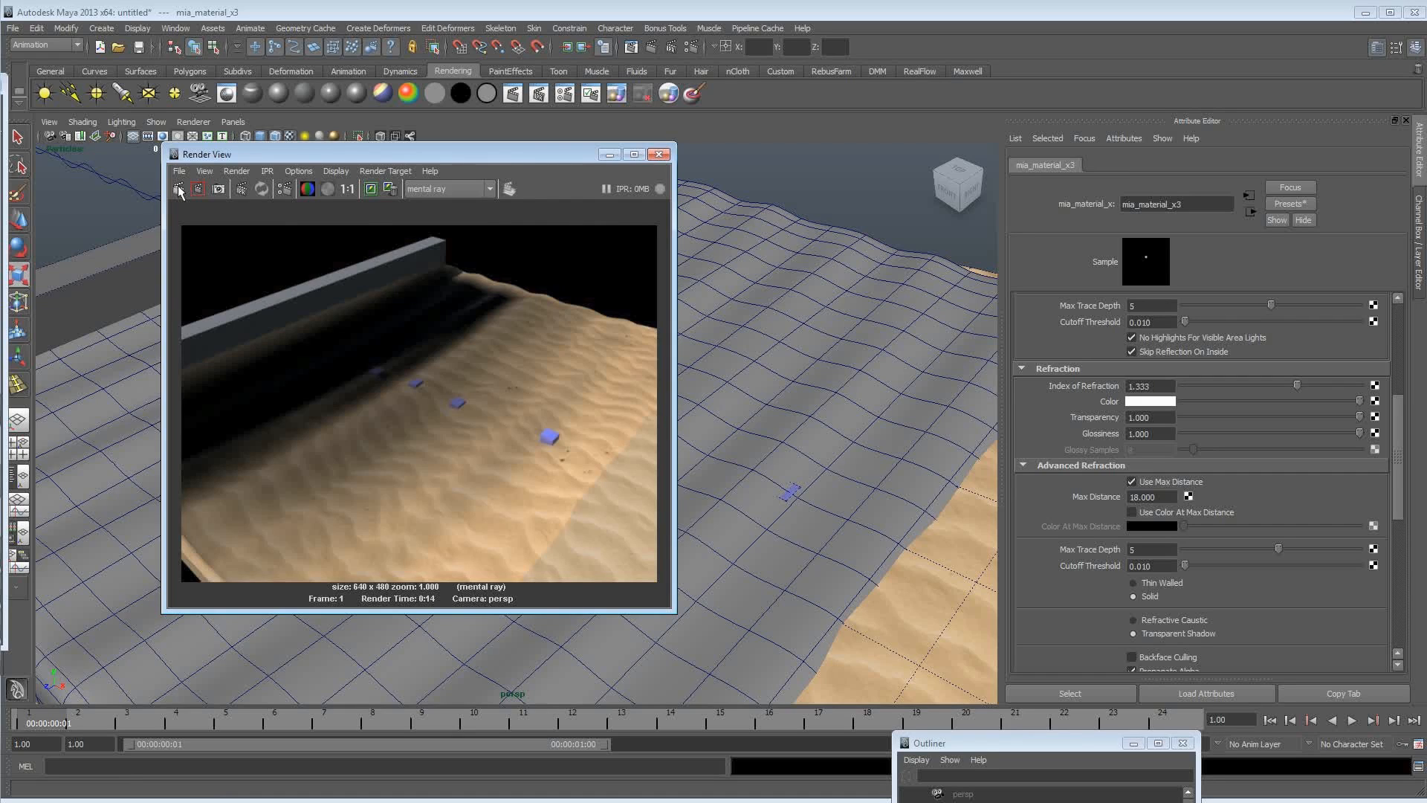
Set the refraction Max Distance to 22 and render the frame.
{"action": "left_click_drag", "start_coordinate": [441, 152], "coordinate": [687, 146]}
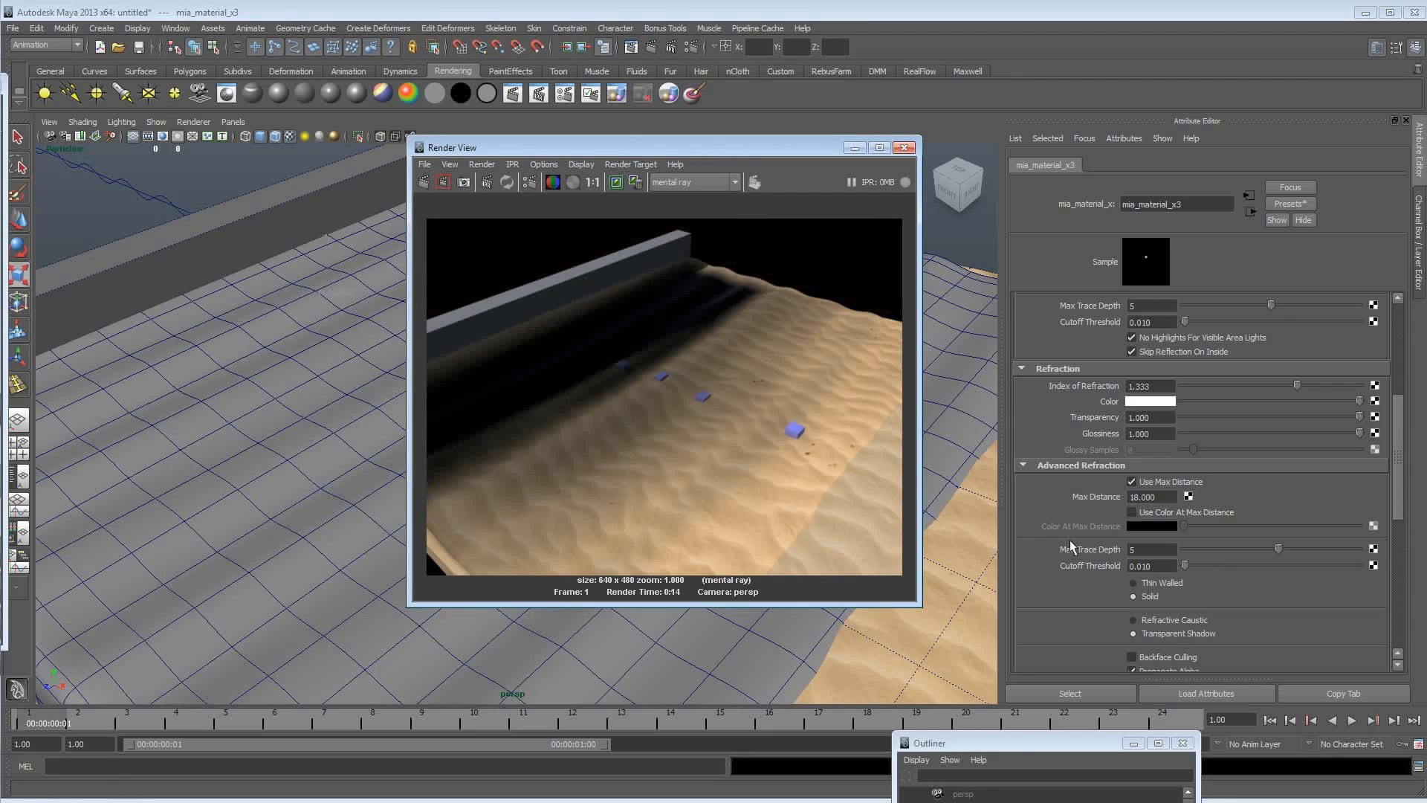
{"action": "double_click", "coordinate": [1151, 496]}
{"action": "type", "text": "22.000"}
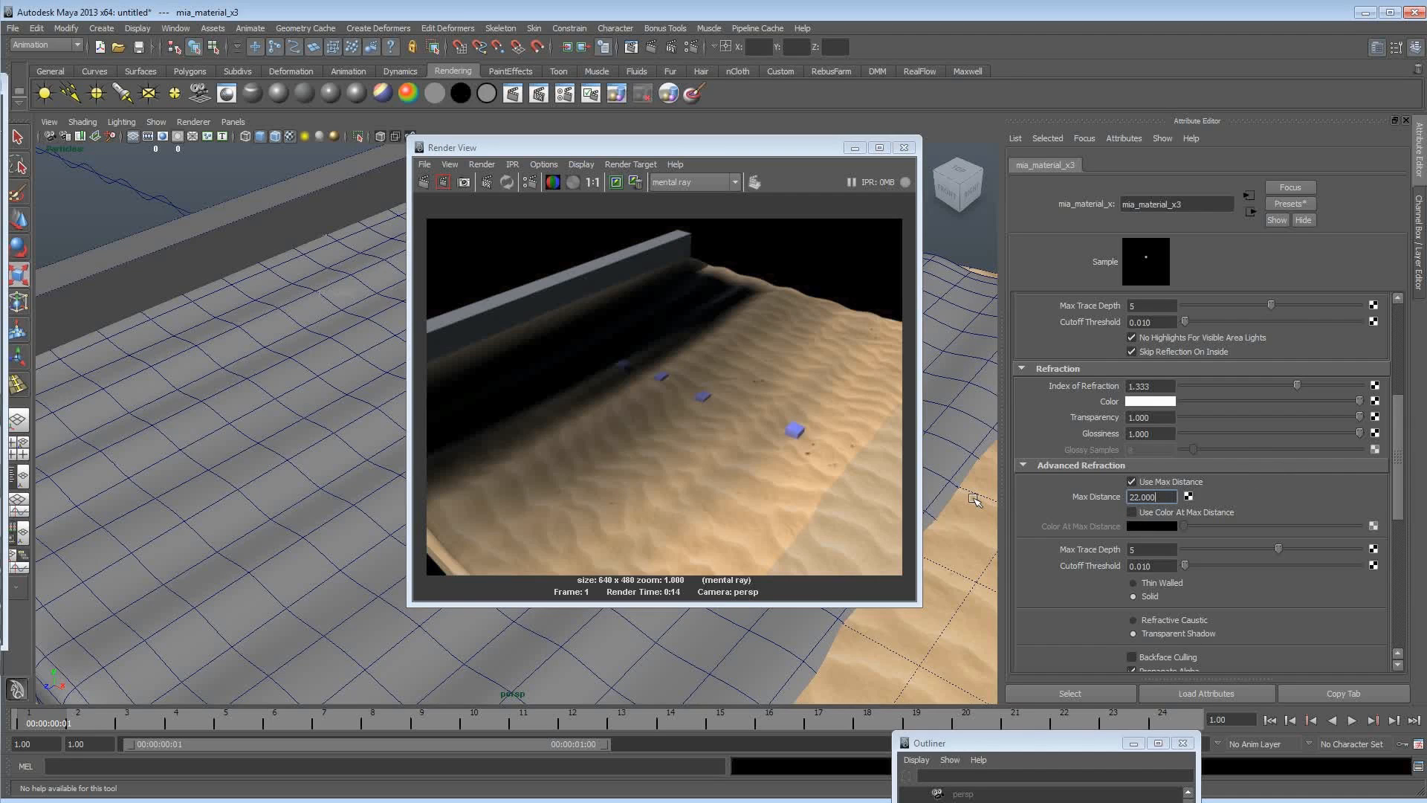
{"action": "left_click", "coordinate": [443, 182]}
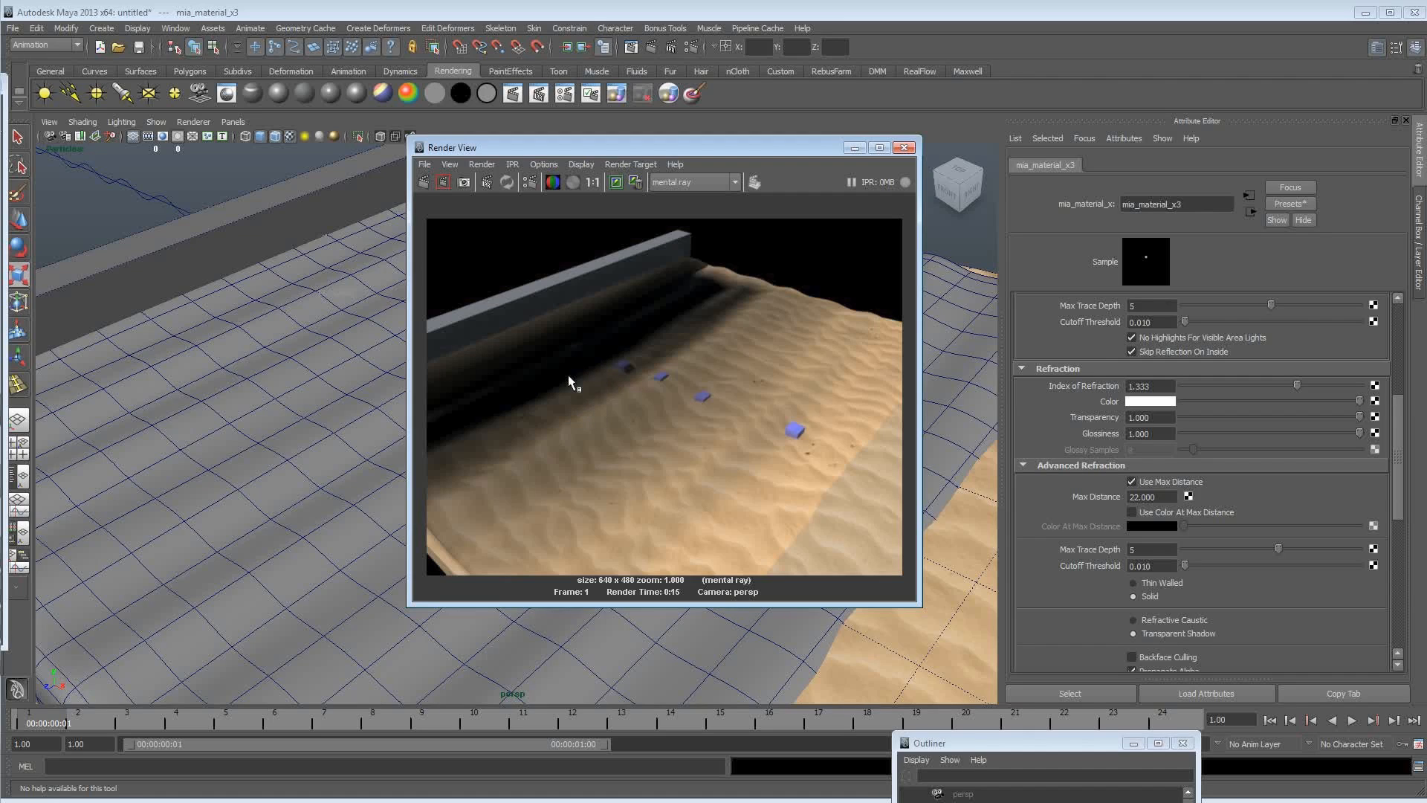
Raise the refraction Max Distance to 30 and render the water again.
{"action": "left_click_drag", "start_coordinate": [1176, 498], "coordinate": [973, 497]}
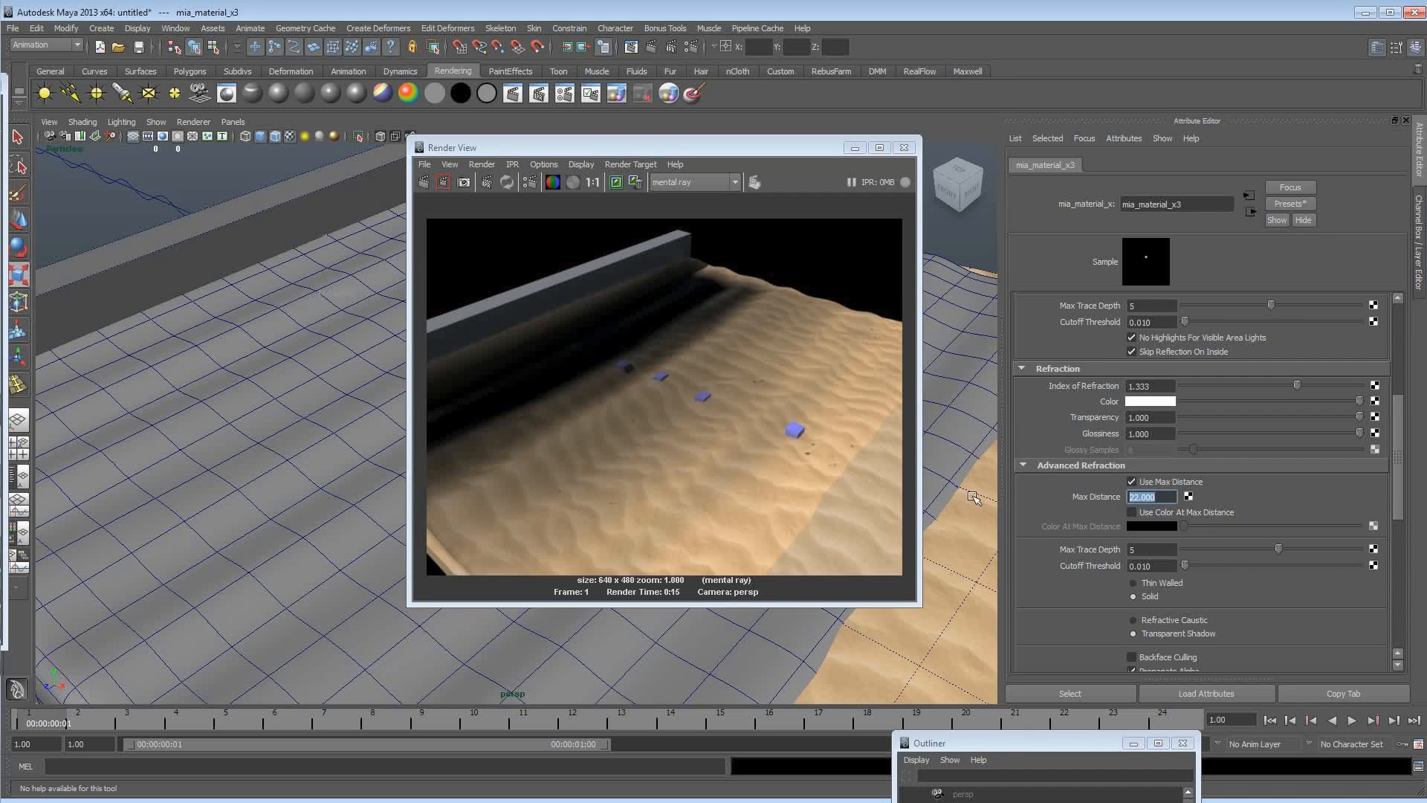
{"action": "type", "text": "30"}
{"action": "key", "text": "Return"}
{"action": "left_click", "coordinate": [421, 182]}
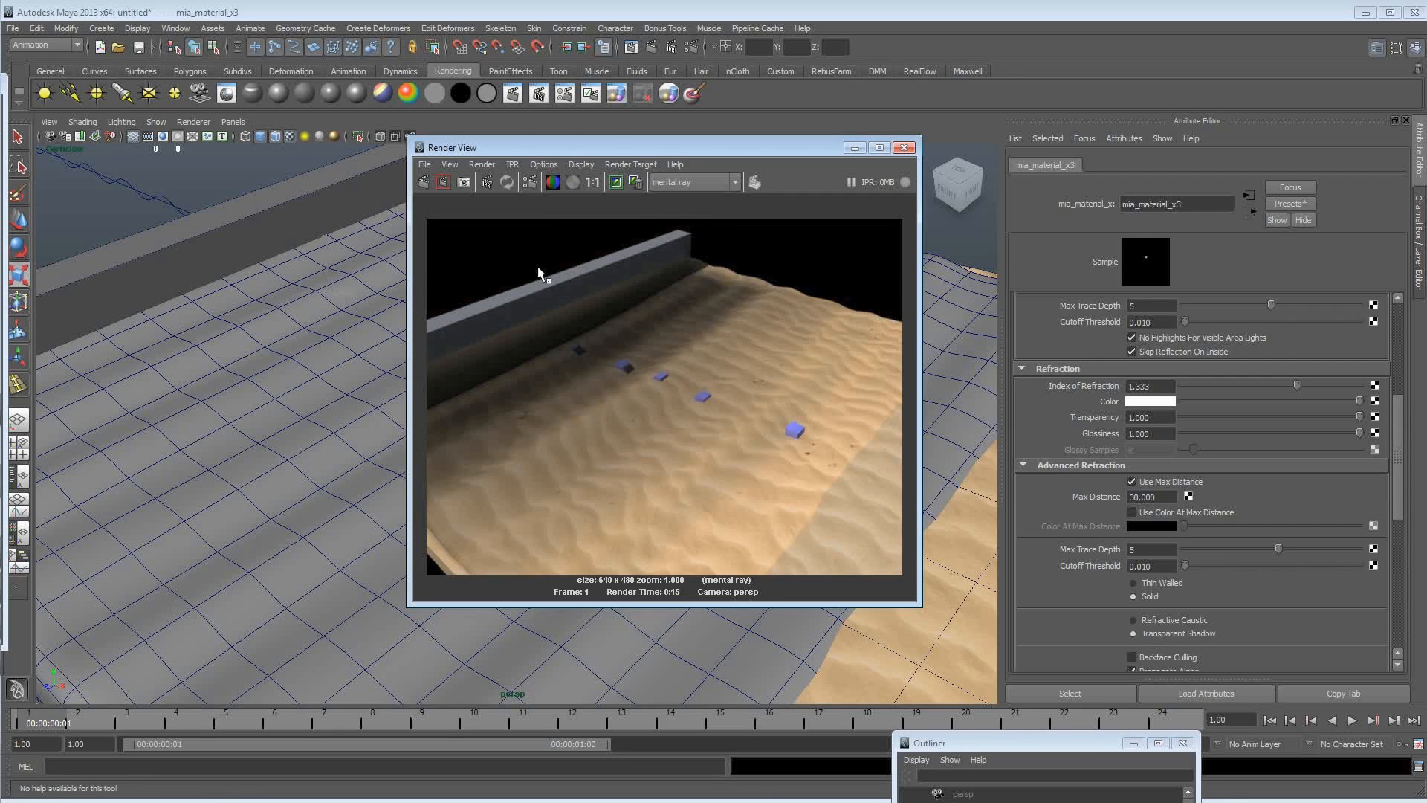
Compare the rendered depth falloff with the sand slope under the water from the side.
{"action": "left_click_drag", "start_coordinate": [595, 148], "coordinate": [874, 145]}
{"action": "left_click_drag", "start_coordinate": [372, 520], "coordinate": [476, 438], "text": "alt"}
{"action": "right_click_drag", "start_coordinate": [476, 439], "coordinate": [287, 484], "text": "alt"}
{"action": "middle_click_drag", "start_coordinate": [518, 426], "coordinate": [413, 472], "text": "alt"}
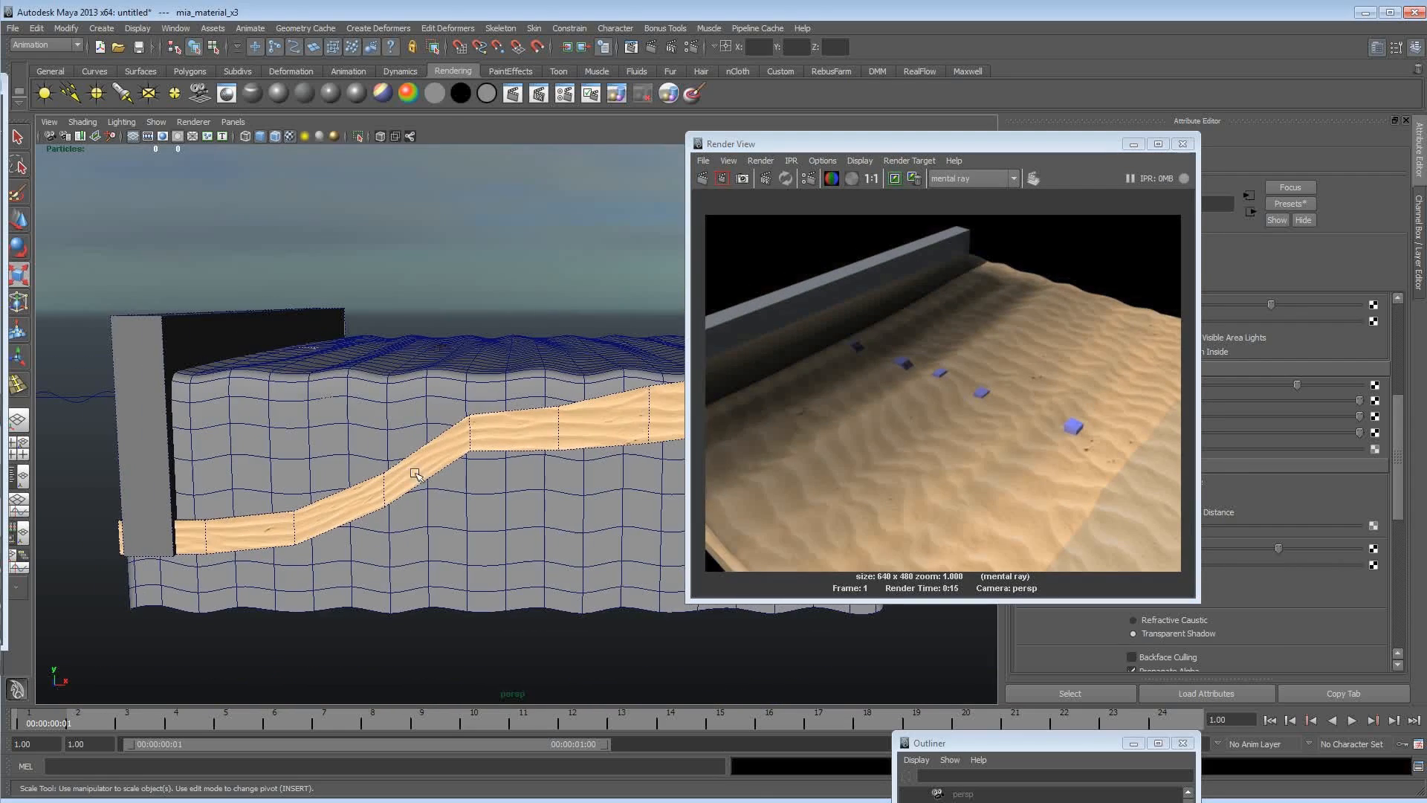
{"action": "left_click_drag", "start_coordinate": [656, 397], "coordinate": [448, 463], "text": "alt"}
{"action": "right_click_drag", "start_coordinate": [449, 464], "coordinate": [438, 465], "text": "alt"}
{"action": "left_click_drag", "start_coordinate": [461, 455], "coordinate": [338, 469], "text": "alt"}
{"action": "right_click_drag", "start_coordinate": [376, 471], "coordinate": [468, 465], "text": "alt"}
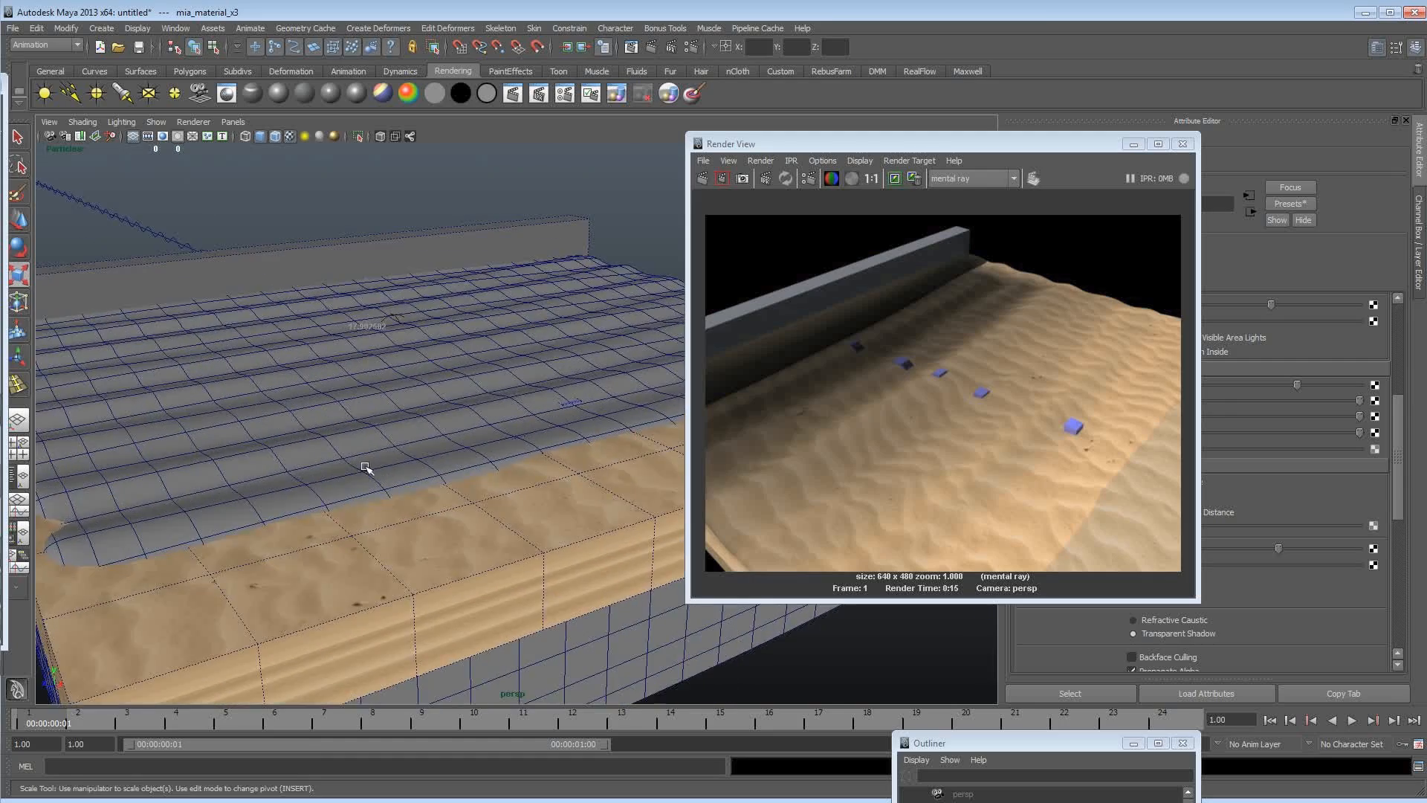
Set the refraction Max Distance to 35 and render a low view across the water towards the back wall.
{"action": "middle_click_drag", "start_coordinate": [368, 467], "coordinate": [511, 472], "text": "alt"}
{"action": "left_click_drag", "start_coordinate": [511, 471], "coordinate": [343, 498], "text": "alt"}
{"action": "right_click_drag", "start_coordinate": [344, 497], "coordinate": [452, 473], "text": "alt"}
{"action": "left_click_drag", "start_coordinate": [766, 145], "coordinate": [543, 186]}
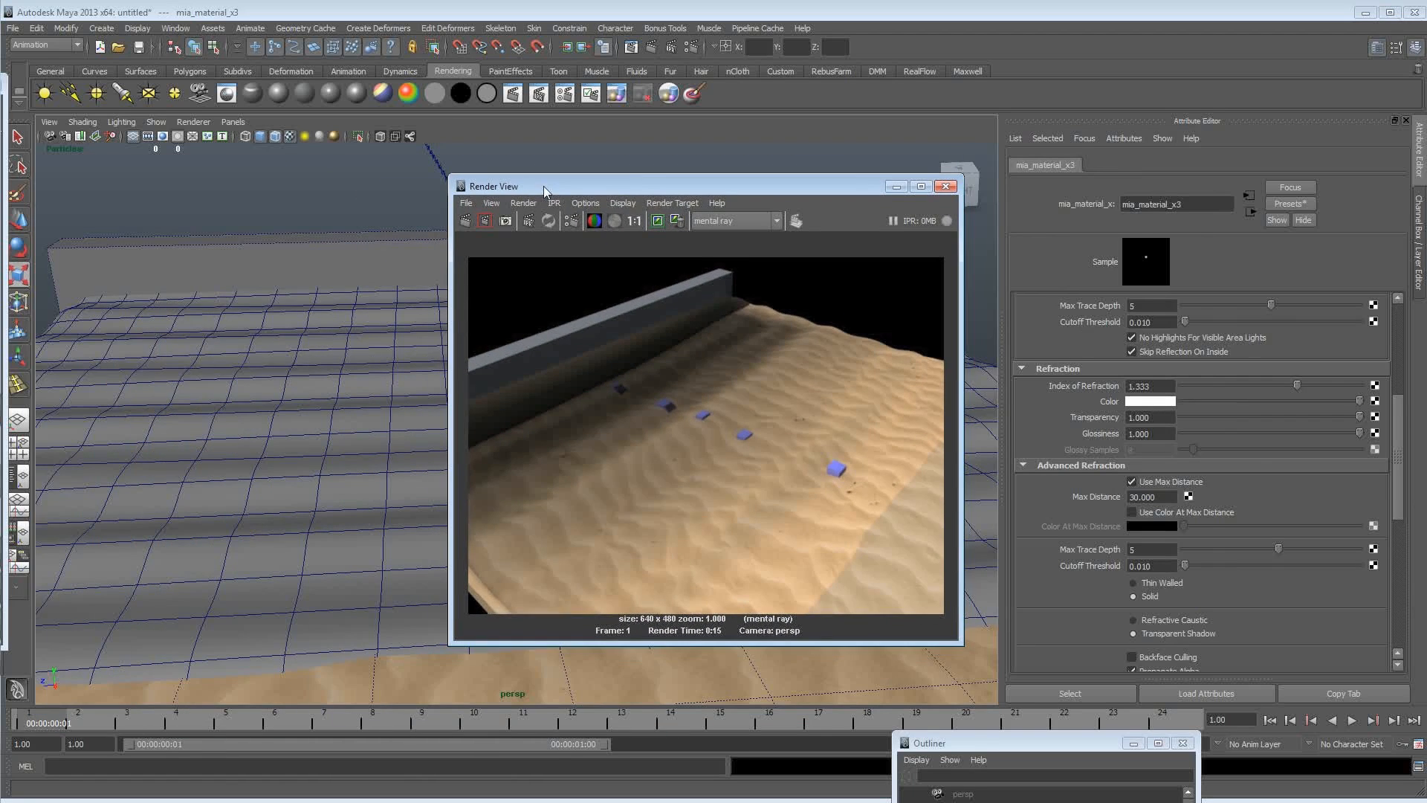
{"action": "middle_click_drag", "start_coordinate": [216, 408], "coordinate": [324, 415], "text": "alt"}
{"action": "scroll", "coordinate": [322, 417], "scroll_direction": "up", "scroll_amount": 4}
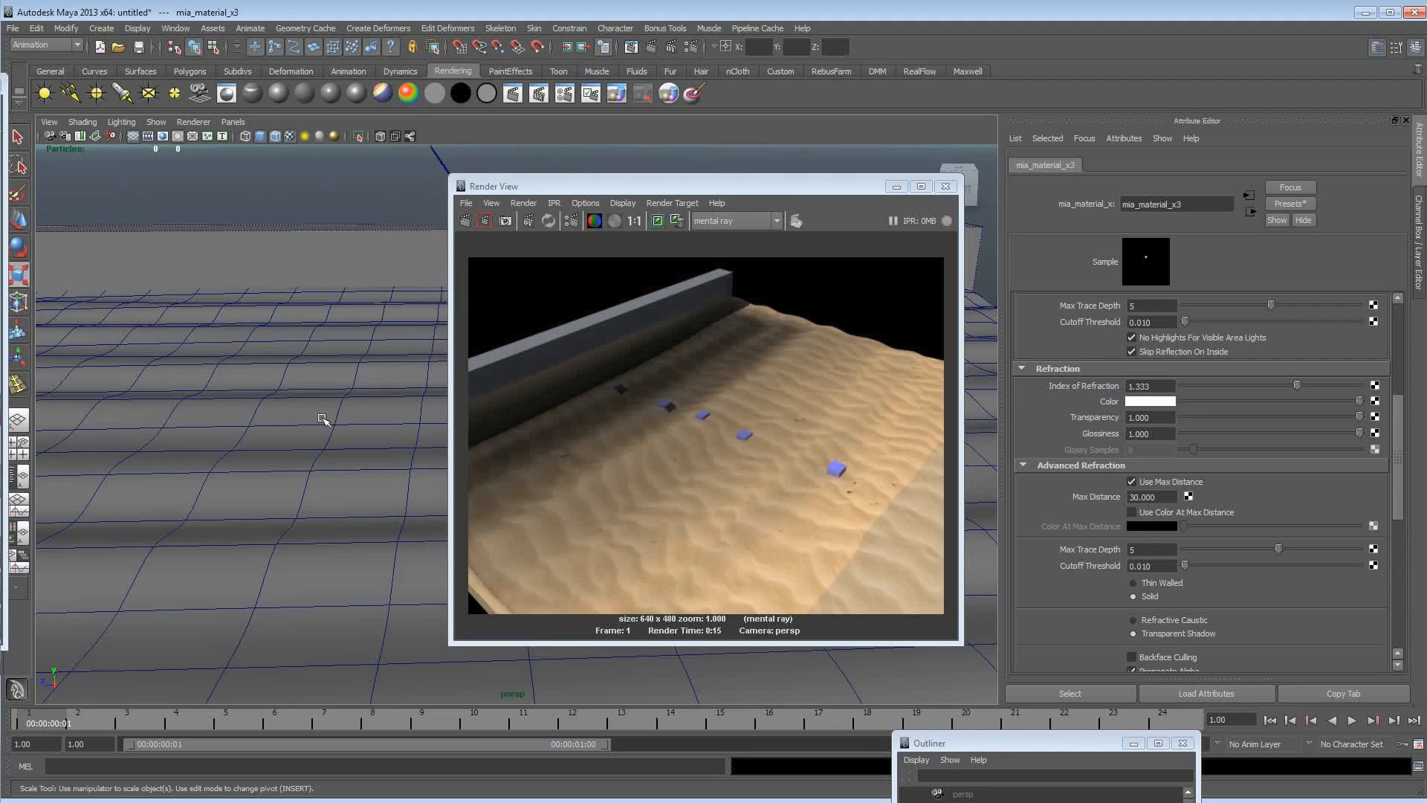
{"action": "left_click", "coordinate": [1173, 497]}
{"action": "type", "text": "35.000"}
{"action": "left_click", "coordinate": [465, 220]}
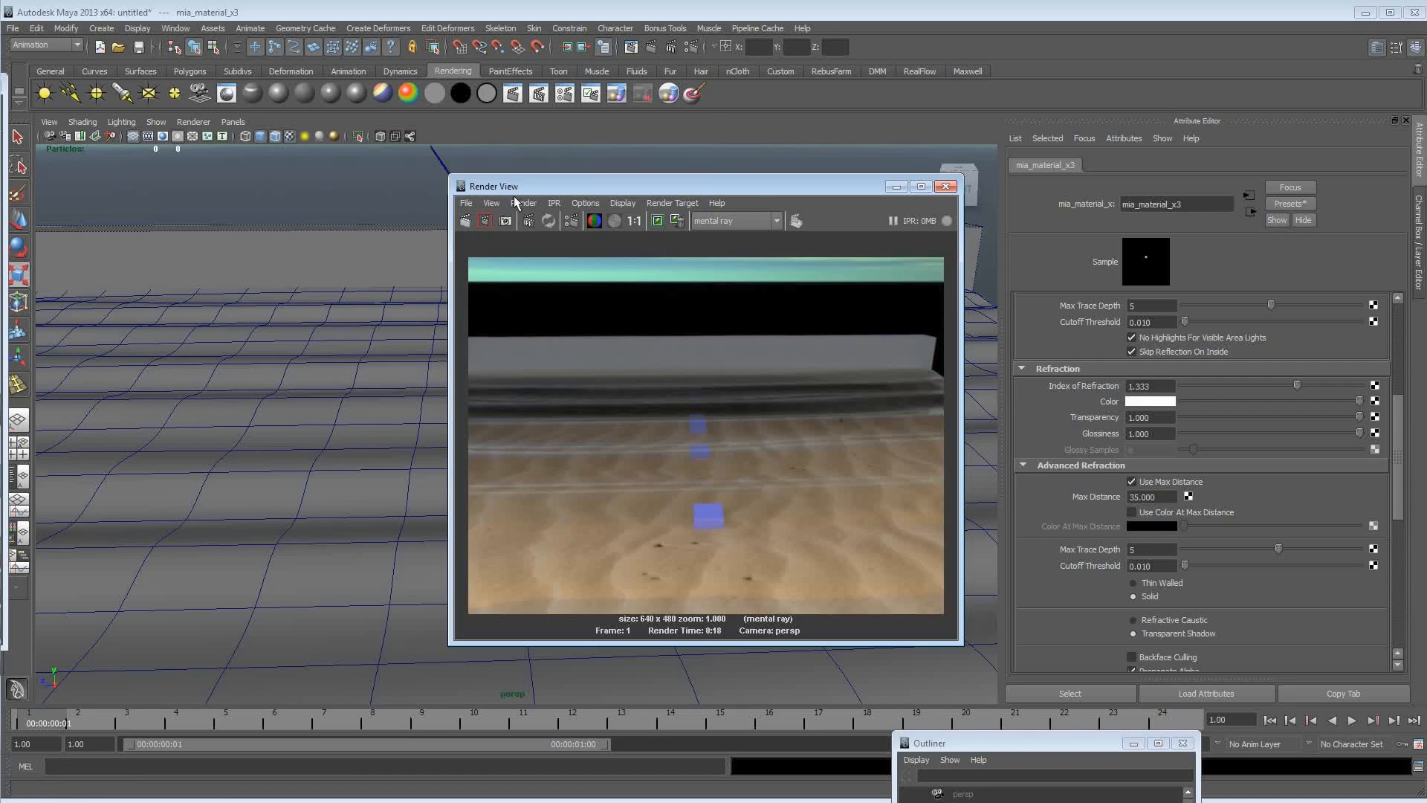
Render the water from a raised diagonal angle and place the Render View beside the material's attributes.
{"action": "left_click_drag", "start_coordinate": [743, 194], "coordinate": [1124, 194]}
{"action": "left_click_drag", "start_coordinate": [610, 424], "coordinate": [694, 449], "text": "alt"}
{"action": "mouse_move", "coordinate": [551, 436]}
{"action": "right_mouse_down", "text": "alt"}
{"action": "mouse_move", "coordinate": [571, 449]}
{"action": "mouse_move", "coordinate": [545, 446]}
{"action": "right_mouse_up", "text": "alt"}
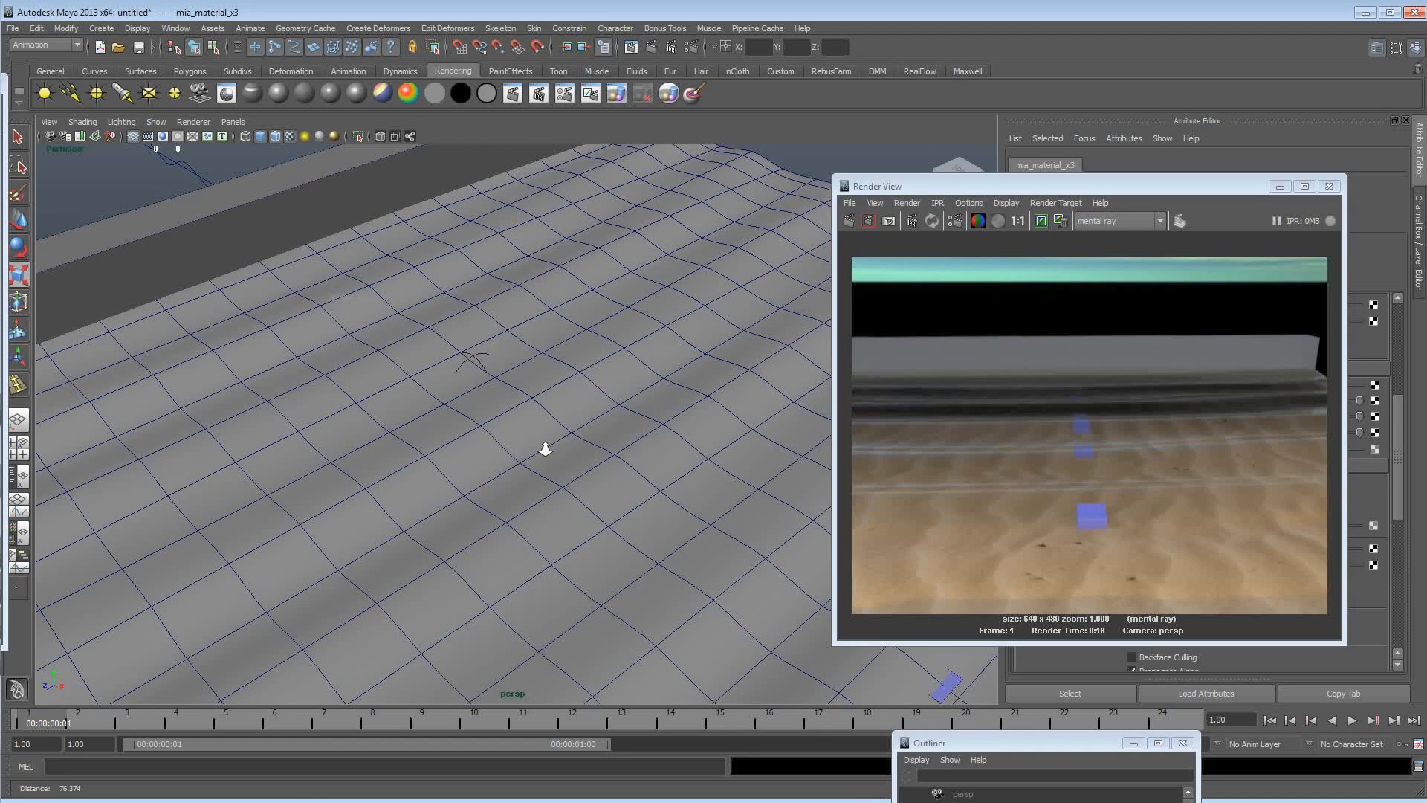
{"action": "left_click", "coordinate": [850, 216]}
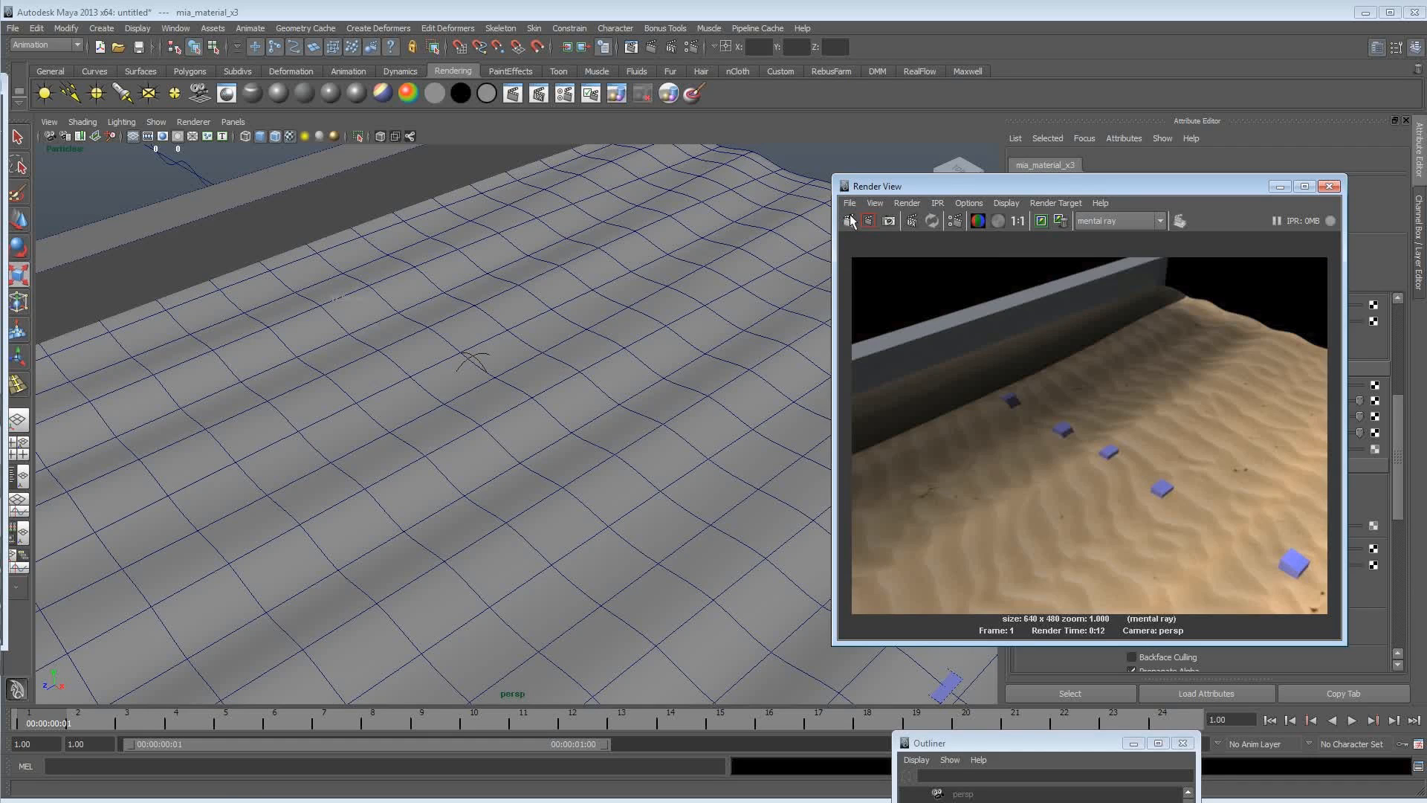
{"action": "left_click_drag", "start_coordinate": [1207, 196], "coordinate": [824, 157]}
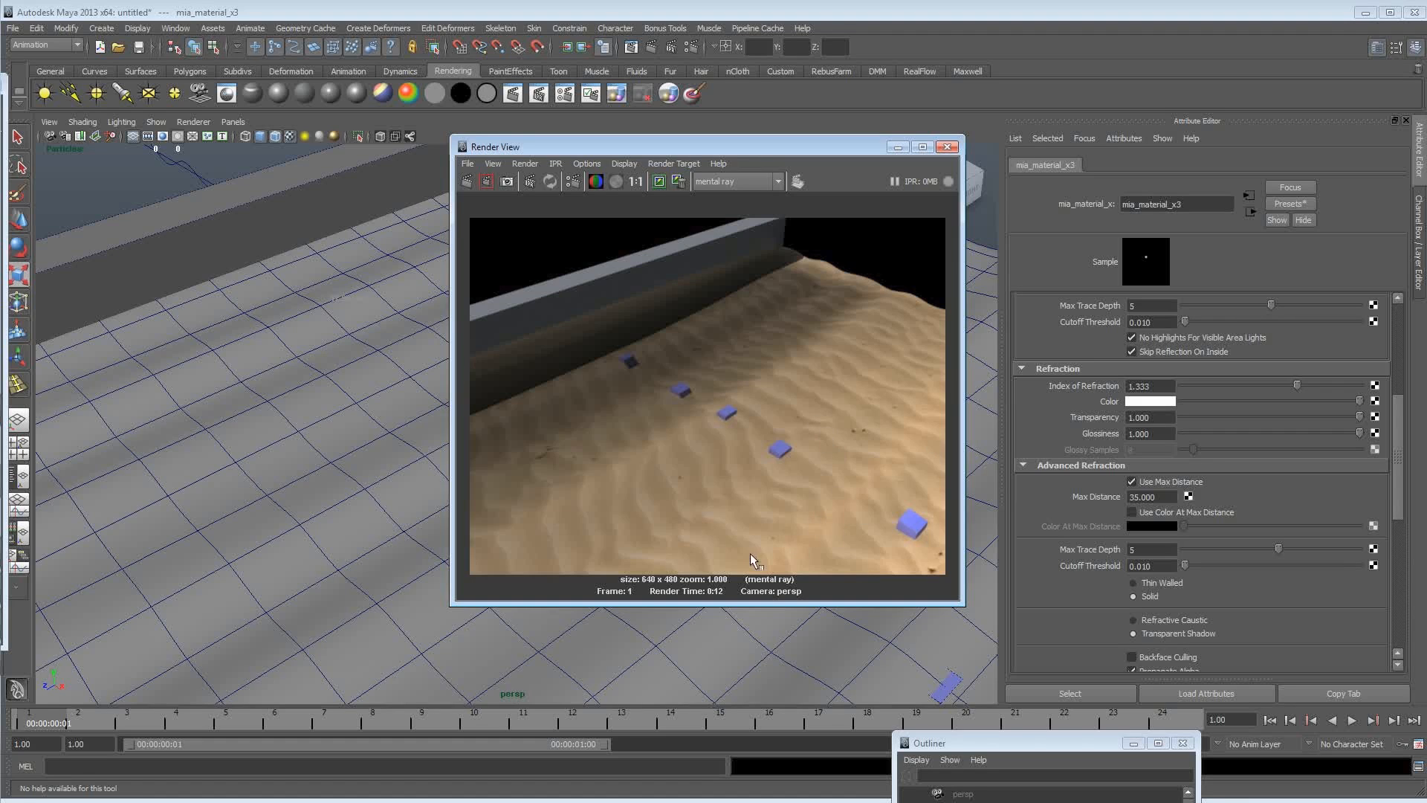
{"action": "left_click_drag", "start_coordinate": [785, 147], "coordinate": [983, 139]}
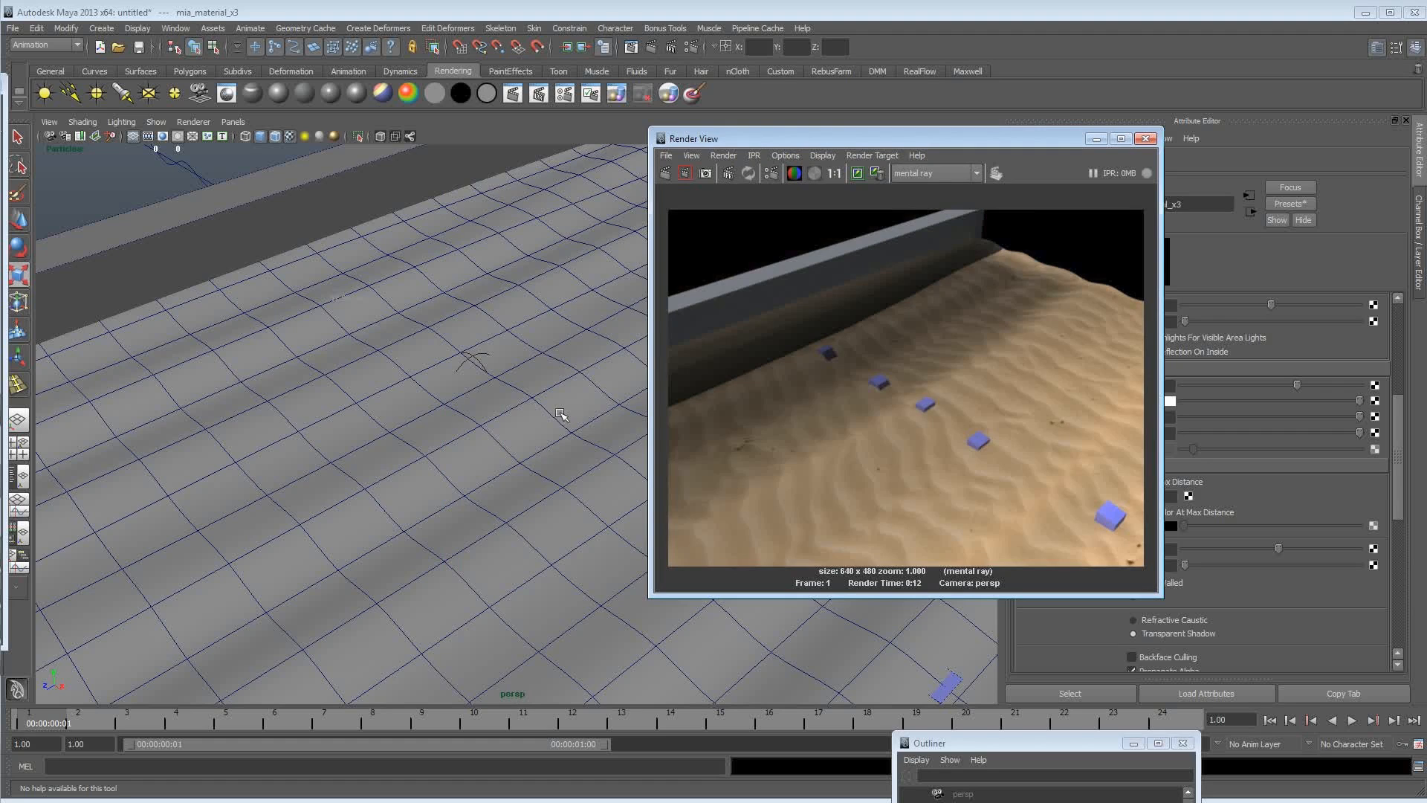
{"action": "left_click_drag", "start_coordinate": [892, 145], "coordinate": [789, 135]}
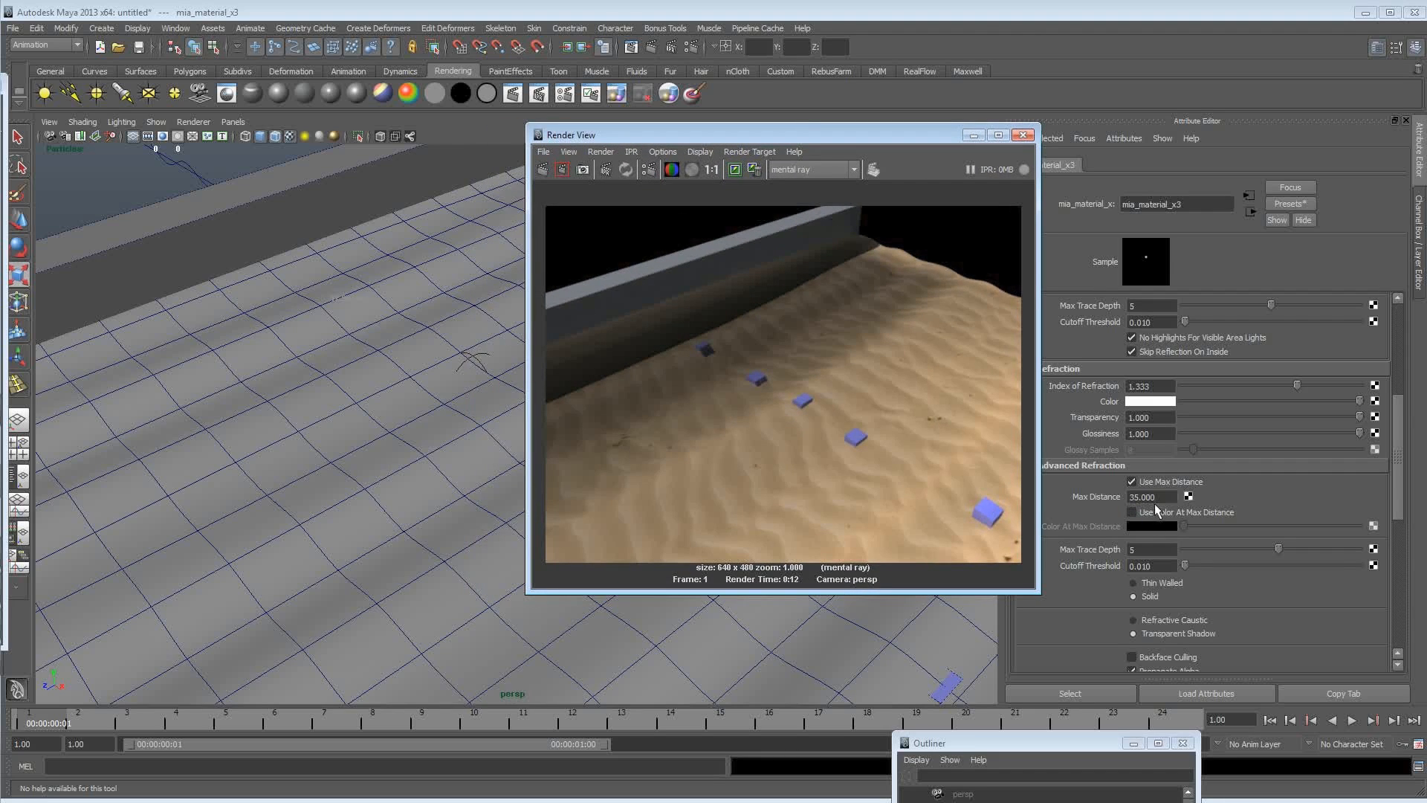
{"action": "left_click_drag", "start_coordinate": [988, 147], "coordinate": [911, 146]}
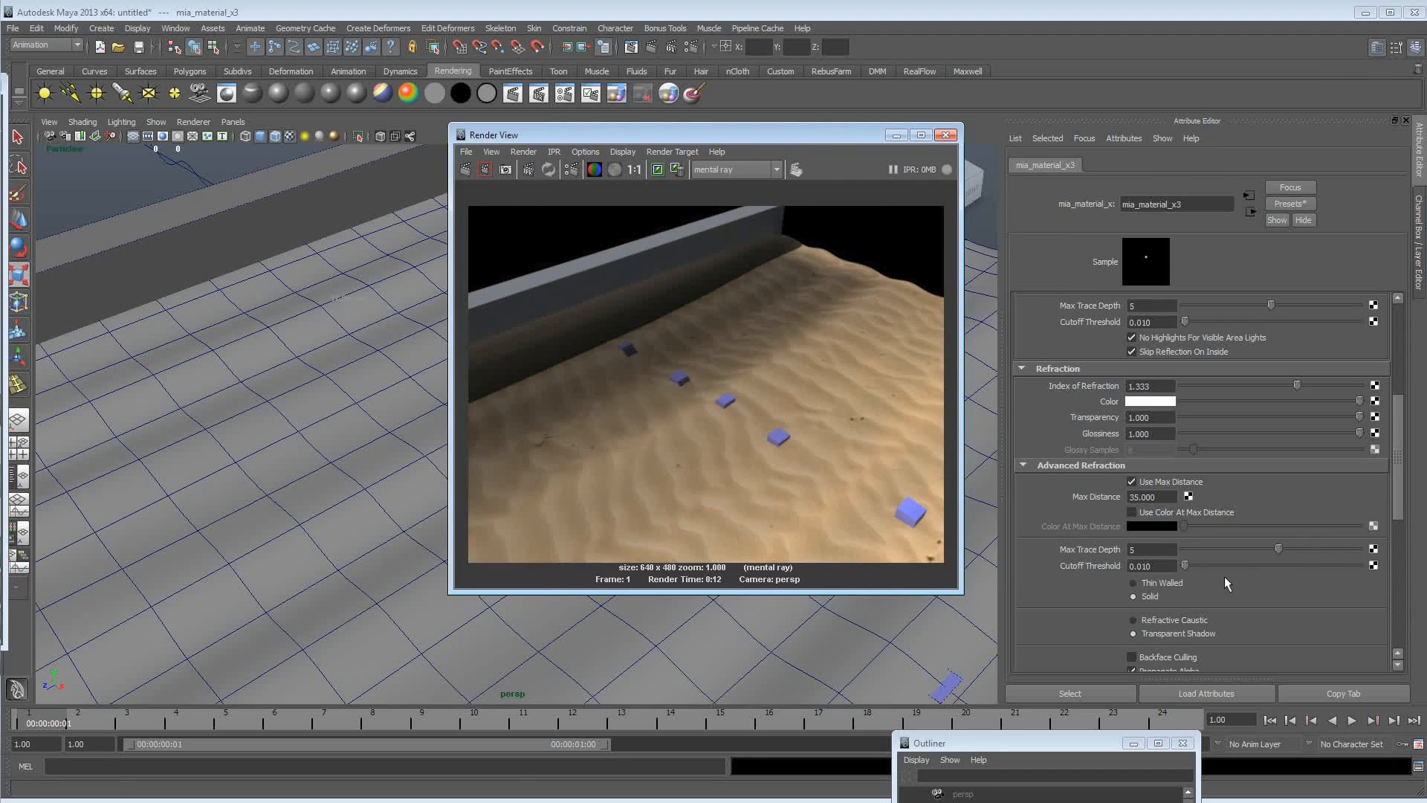
Set the refraction Max Trace Depth to 9 and render a region around the submerged blue cubes.
{"action": "left_click", "coordinate": [1283, 547]}
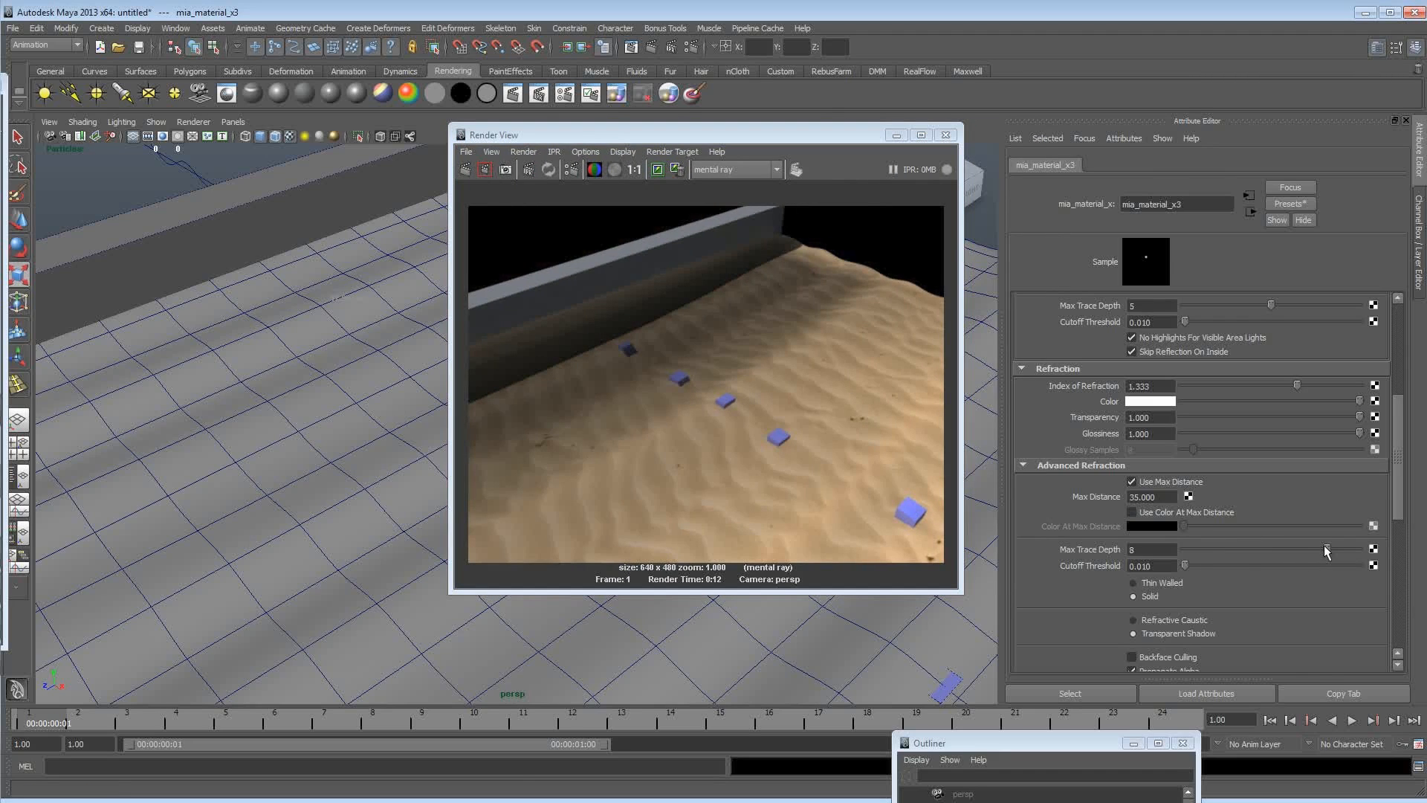
{"action": "left_click_drag", "start_coordinate": [542, 295], "coordinate": [915, 431]}
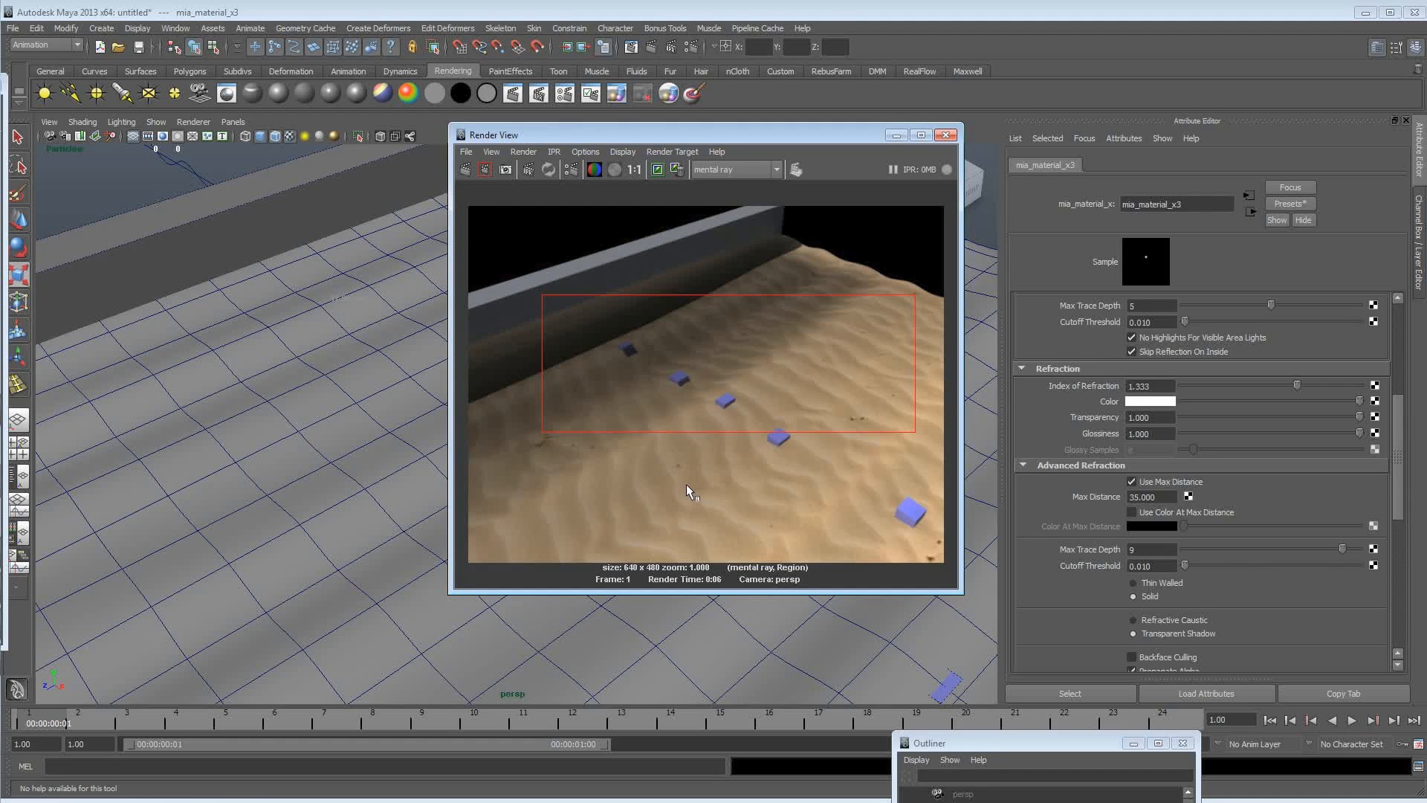
{"action": "left_click", "coordinate": [655, 467]}
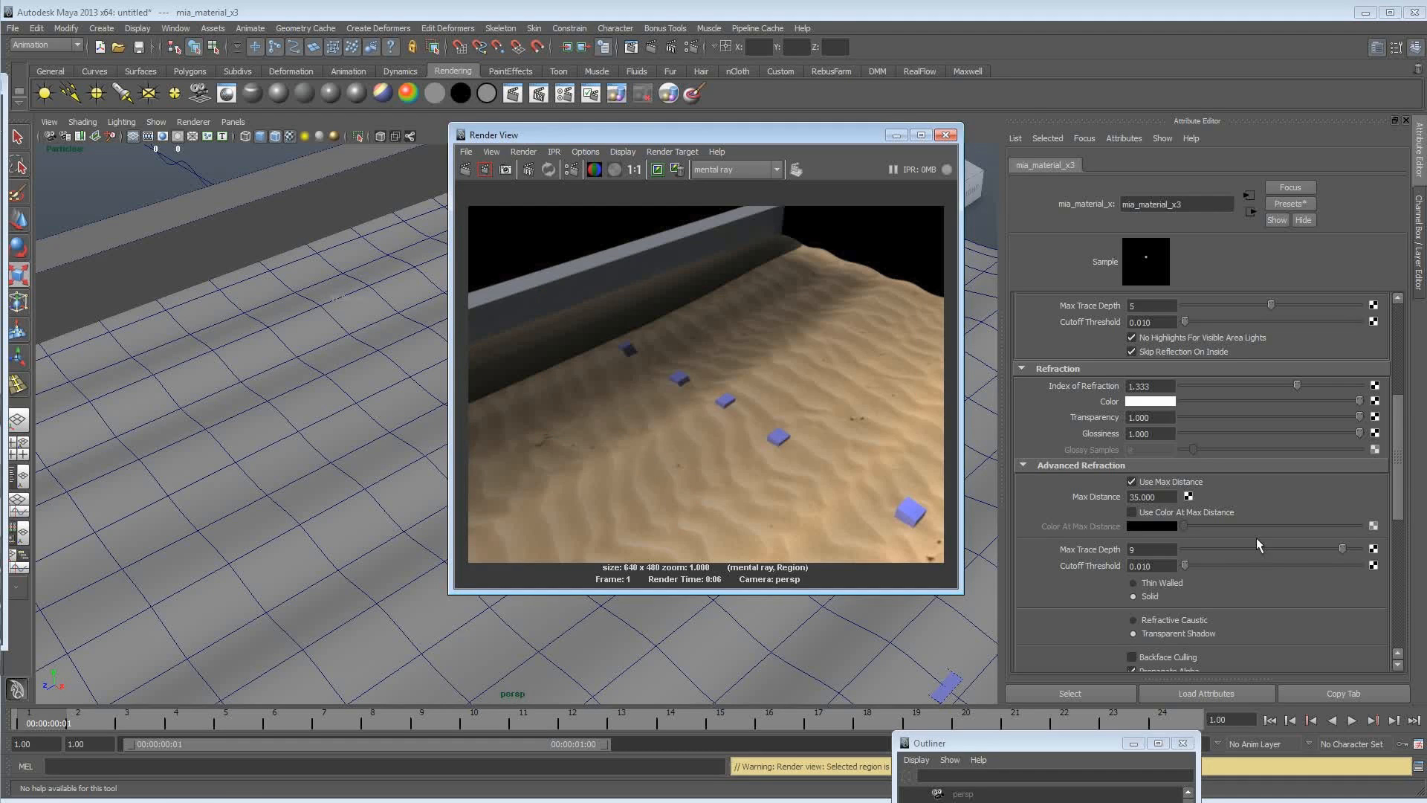
Switch the material from Transparent Shadow to Refractive Caustic and render the region around the cubes.
{"action": "scroll", "coordinate": [1247, 580], "scroll_direction": "down", "scroll_amount": 2}
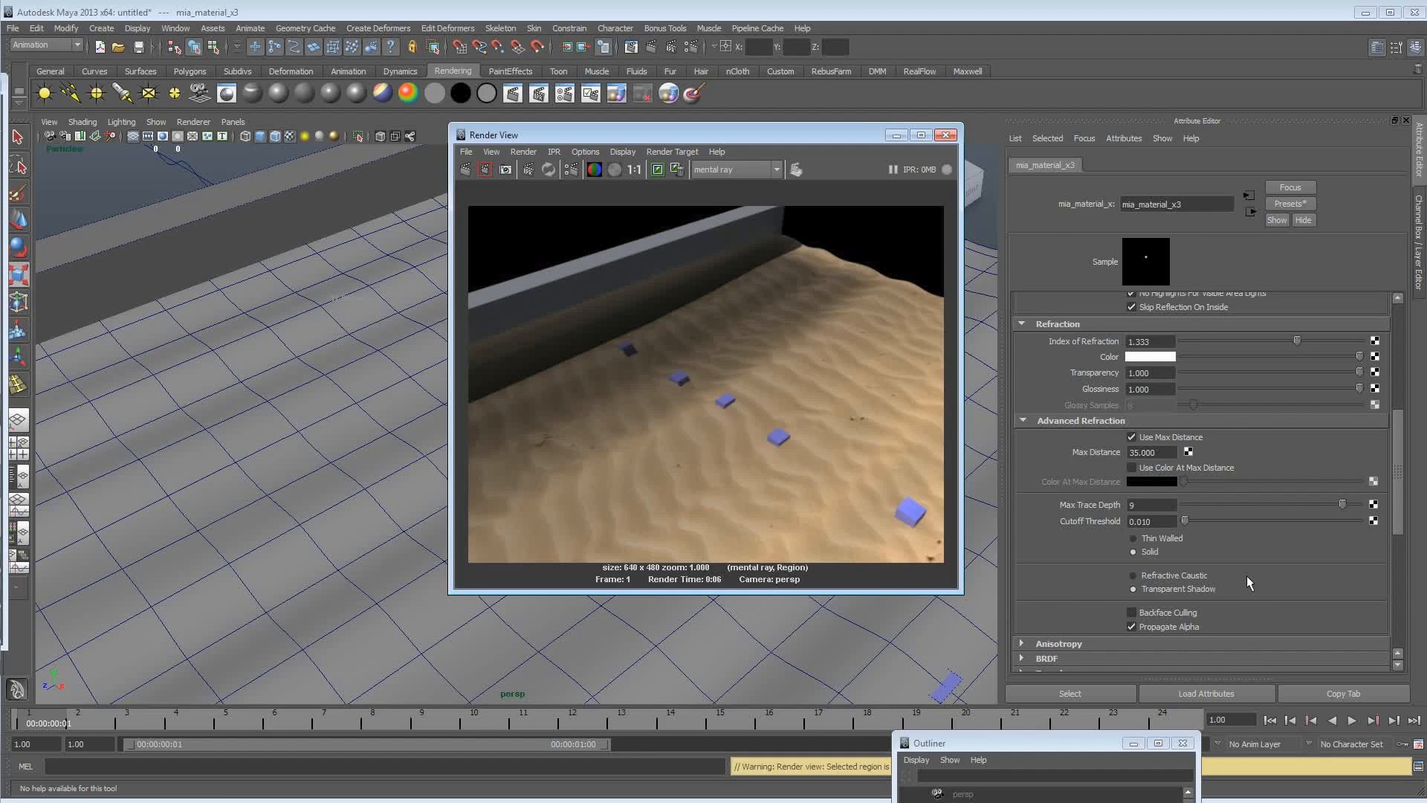
{"action": "left_click", "coordinate": [1225, 577]}
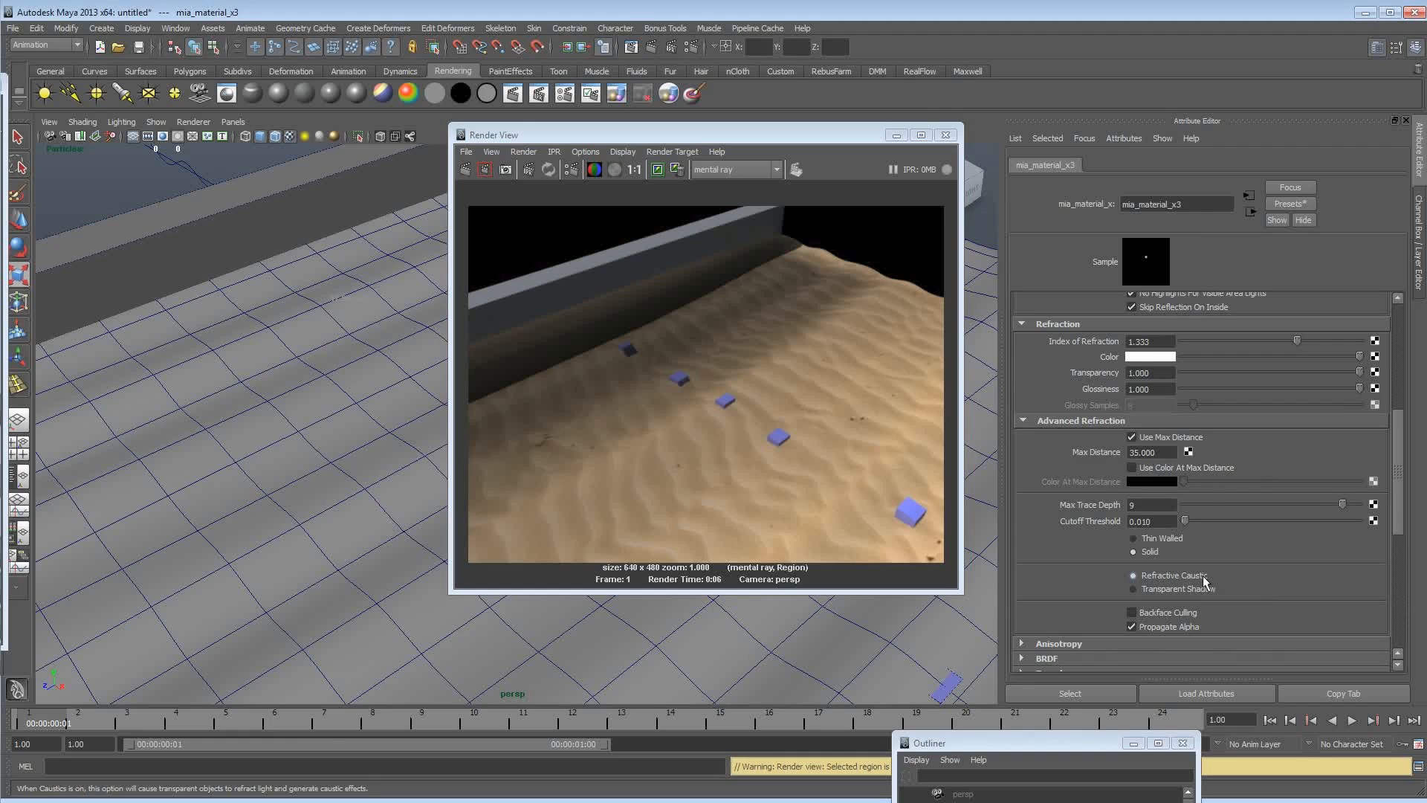
{"action": "left_click_drag", "start_coordinate": [542, 294], "coordinate": [916, 433]}
{"action": "left_click", "coordinate": [484, 169]}
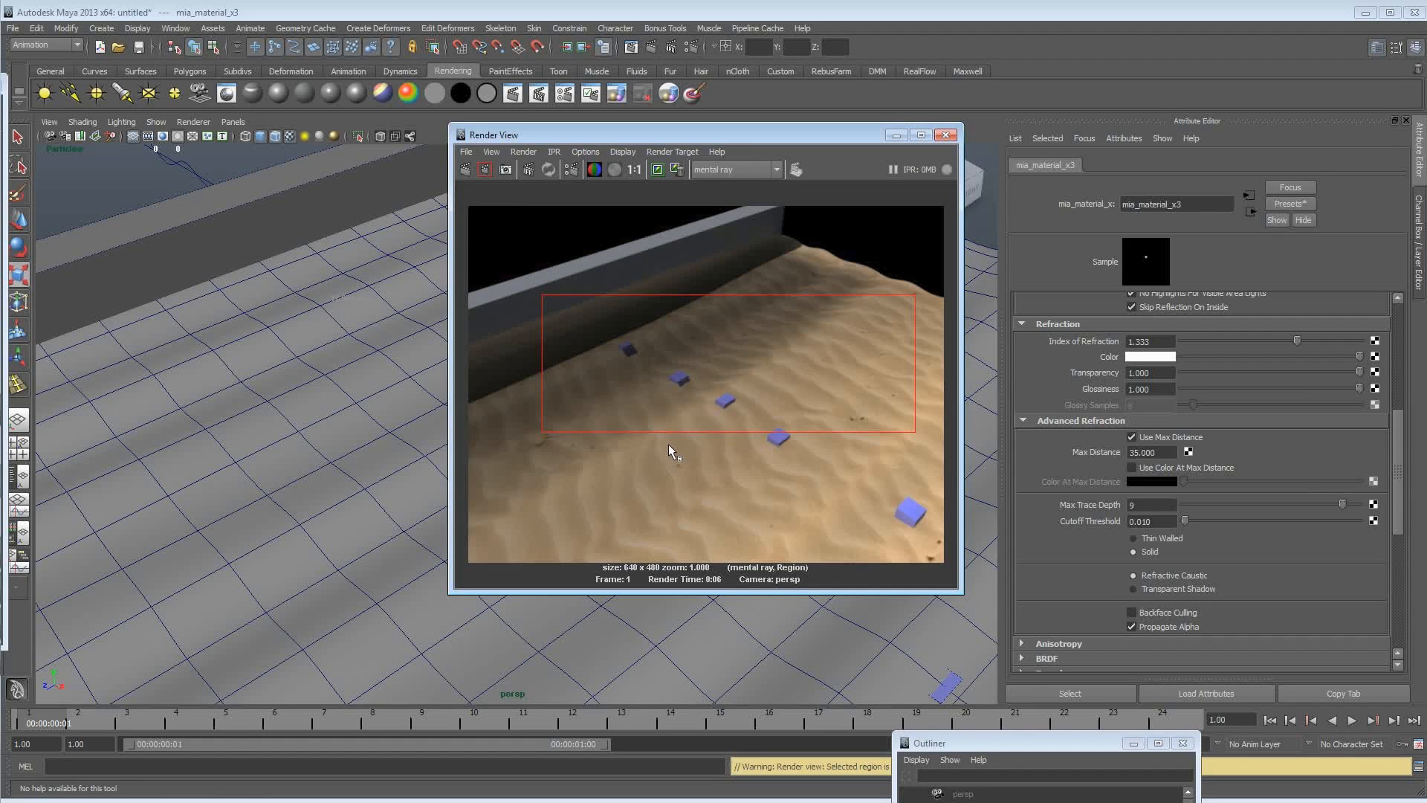
Restore Transparent Shadow, set the refraction to Thin Walled, and render the same region again.
{"action": "left_click", "coordinate": [1156, 589]}
{"action": "left_click", "coordinate": [1155, 538]}
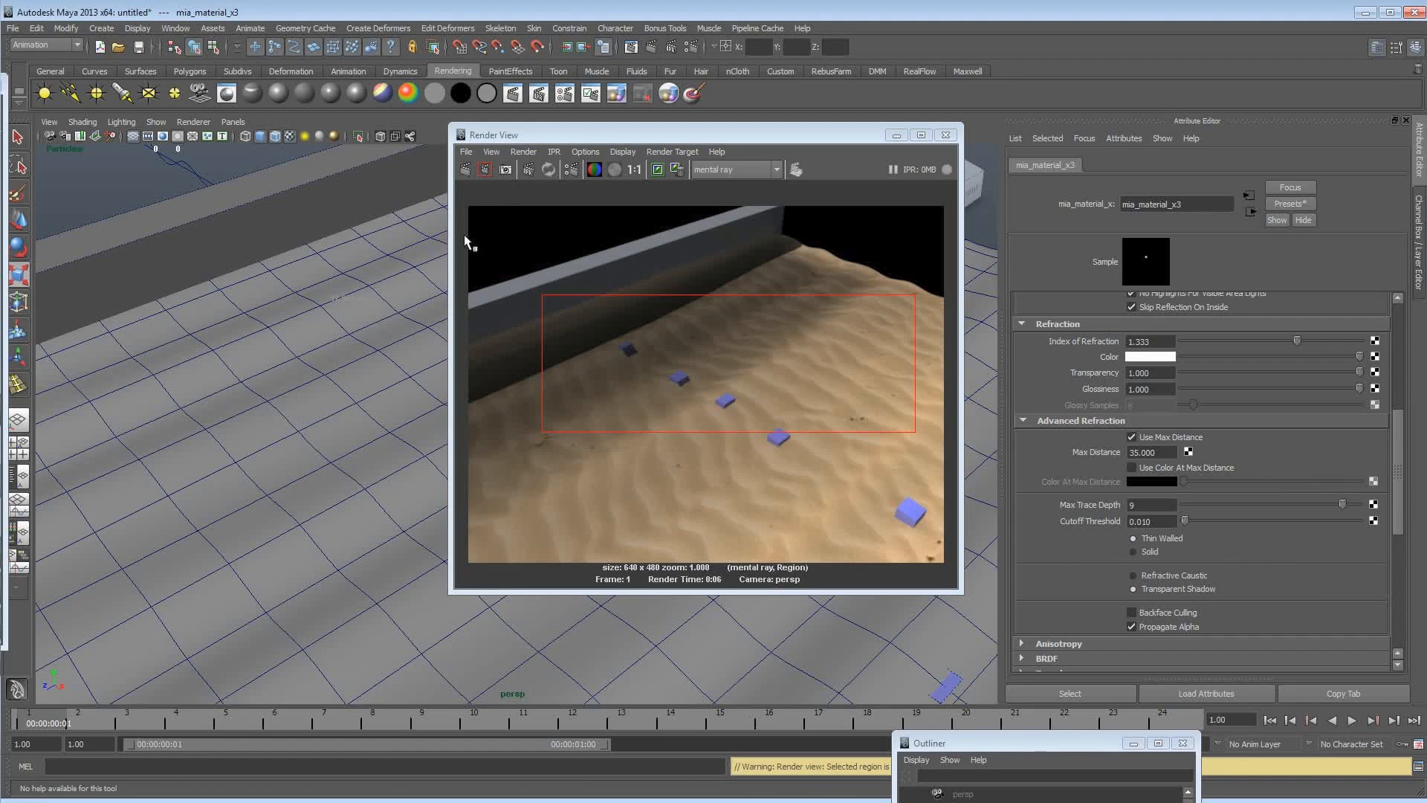
{"action": "left_click", "coordinate": [484, 169]}
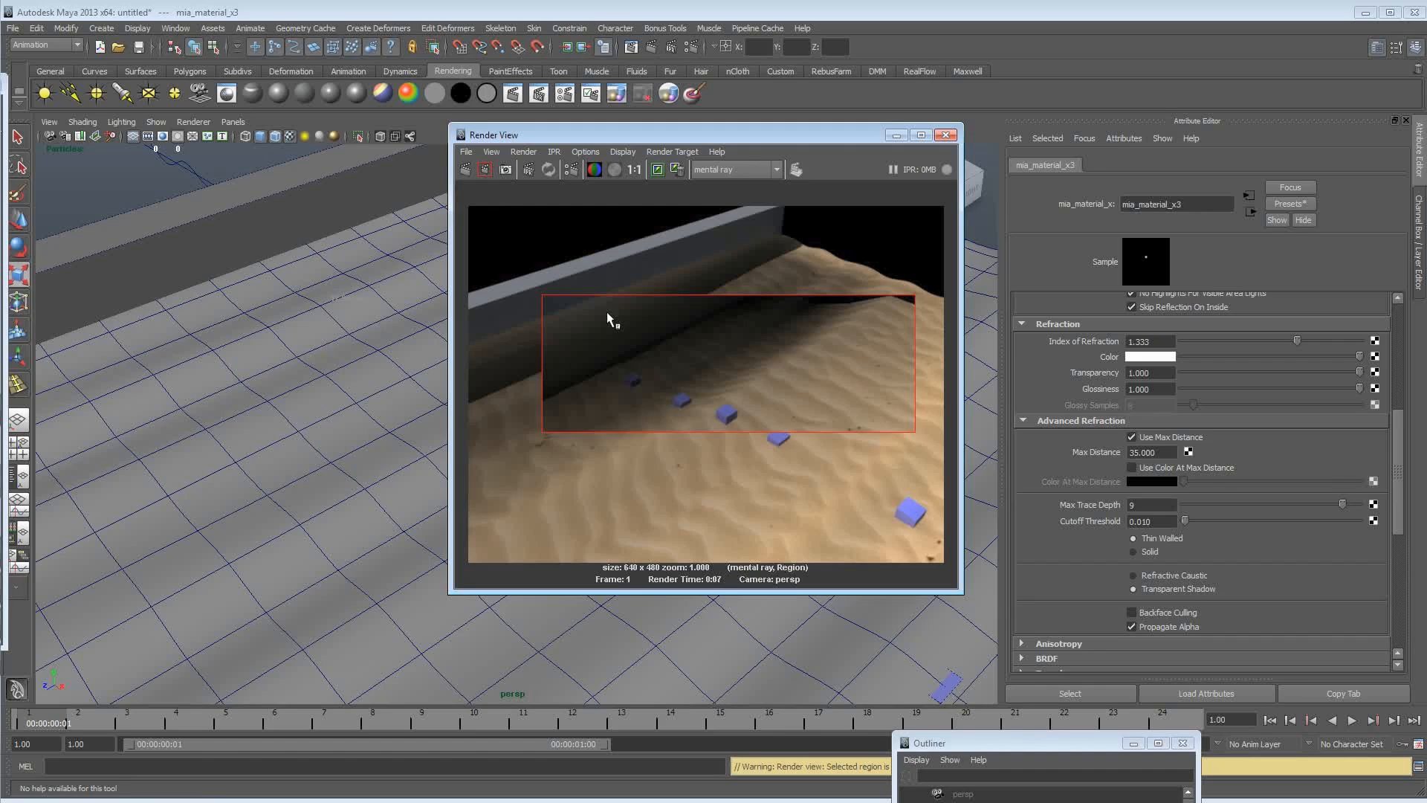
Switch the water material's advanced refraction from Thin Walled back to Solid.
{"action": "left_click", "coordinate": [744, 466]}
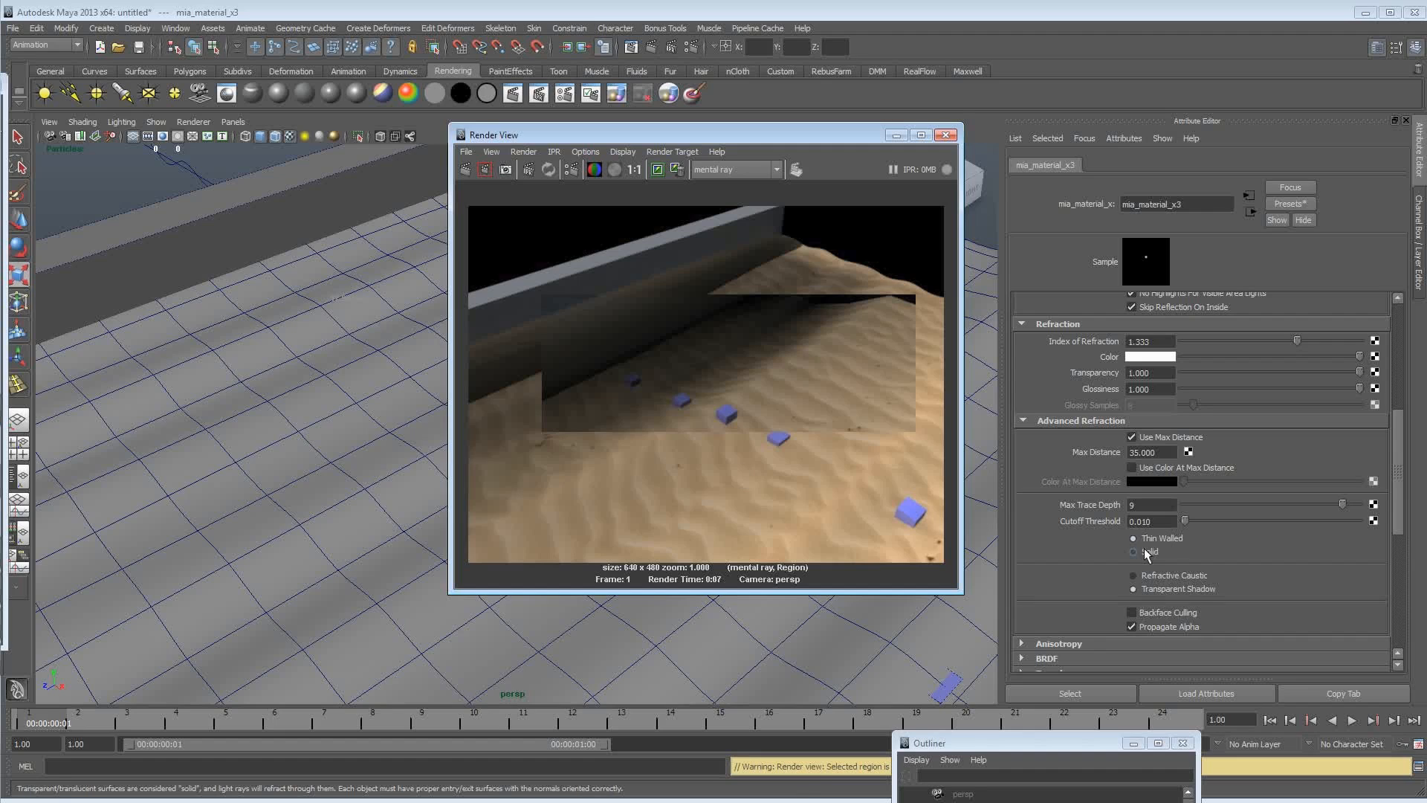
{"action": "left_click", "coordinate": [1134, 537]}
{"action": "scroll", "coordinate": [1178, 537], "scroll_direction": "down", "scroll_amount": 3}
{"action": "scroll", "coordinate": [1279, 528], "scroll_direction": "down", "scroll_amount": 3}
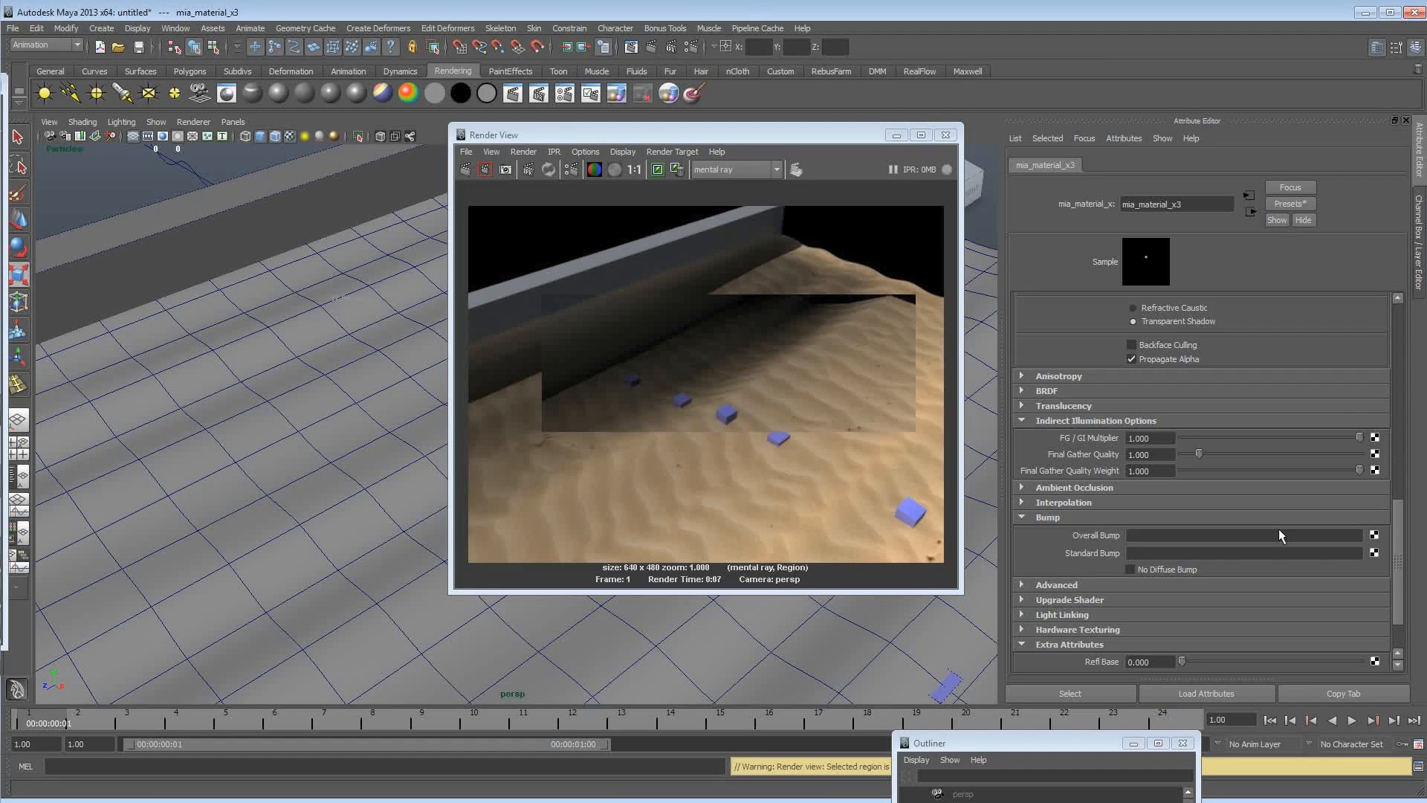
{"action": "scroll", "coordinate": [1279, 528], "scroll_direction": "down", "scroll_amount": 2}
{"action": "scroll", "coordinate": [1279, 529], "scroll_direction": "up", "scroll_amount": 5}
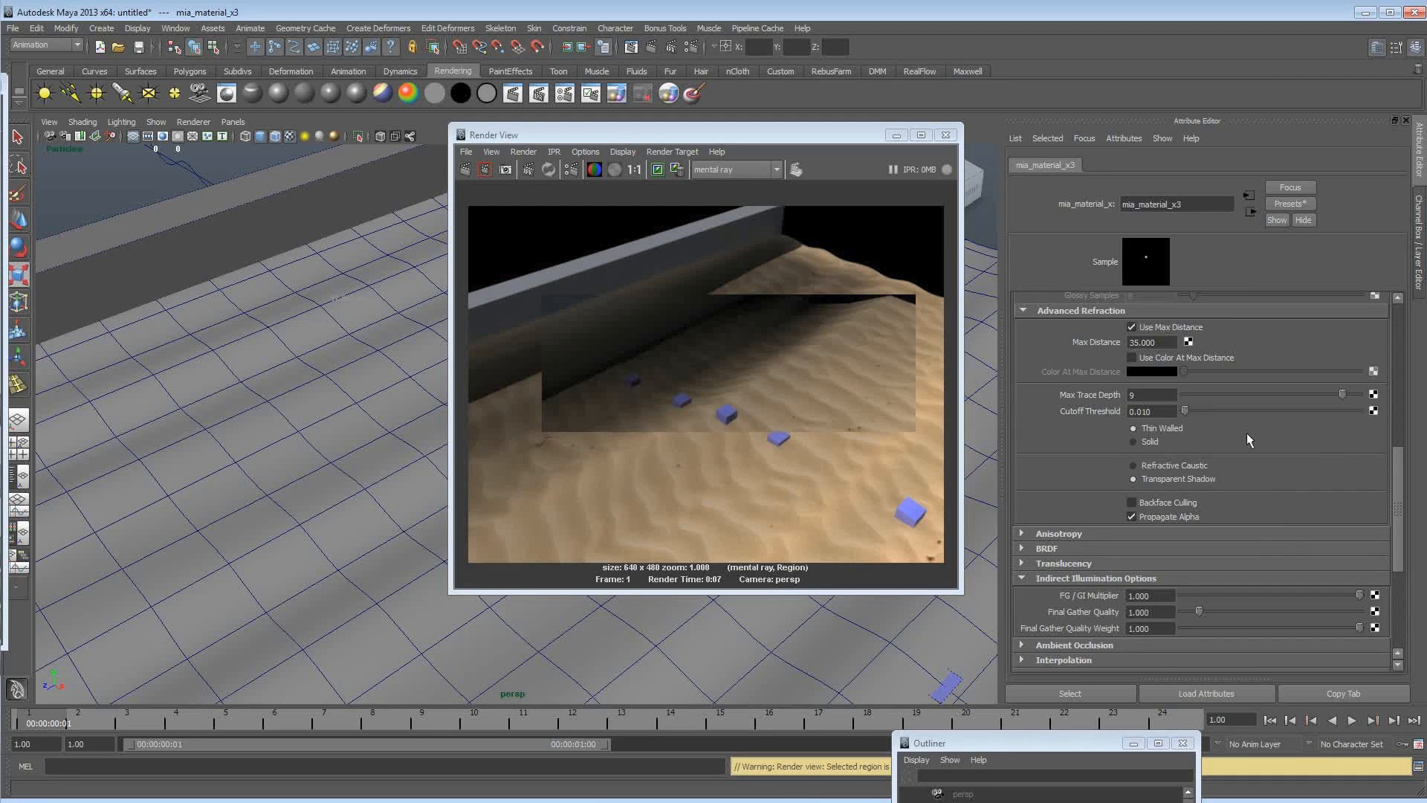
{"action": "left_click", "coordinate": [1148, 443]}
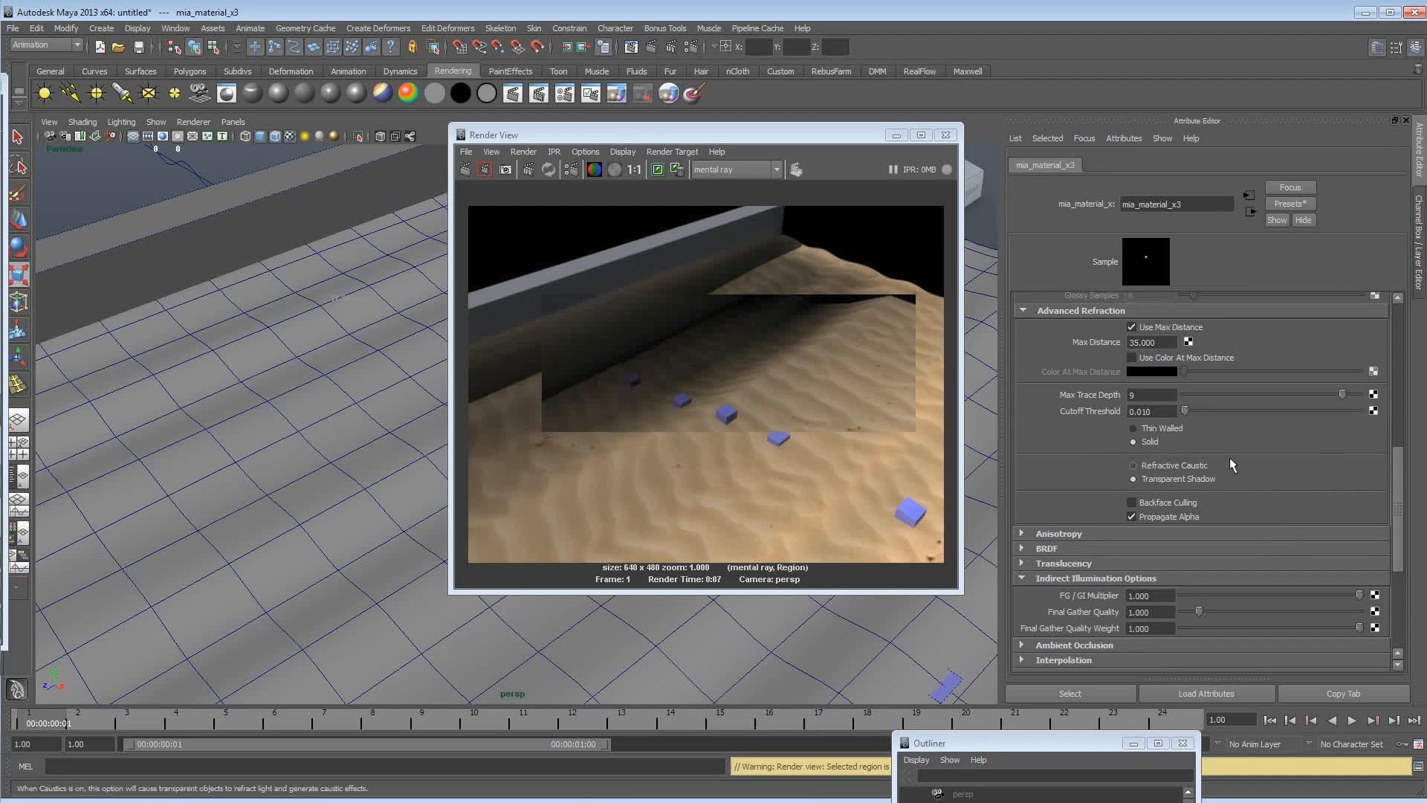
Compare region renders around the cubes with the refraction transparency lowered to 0.663 and restored to 1.000.
{"action": "scroll", "coordinate": [1240, 449], "scroll_direction": "up", "scroll_amount": 2}
{"action": "scroll", "coordinate": [1282, 483], "scroll_direction": "up", "scroll_amount": 2}
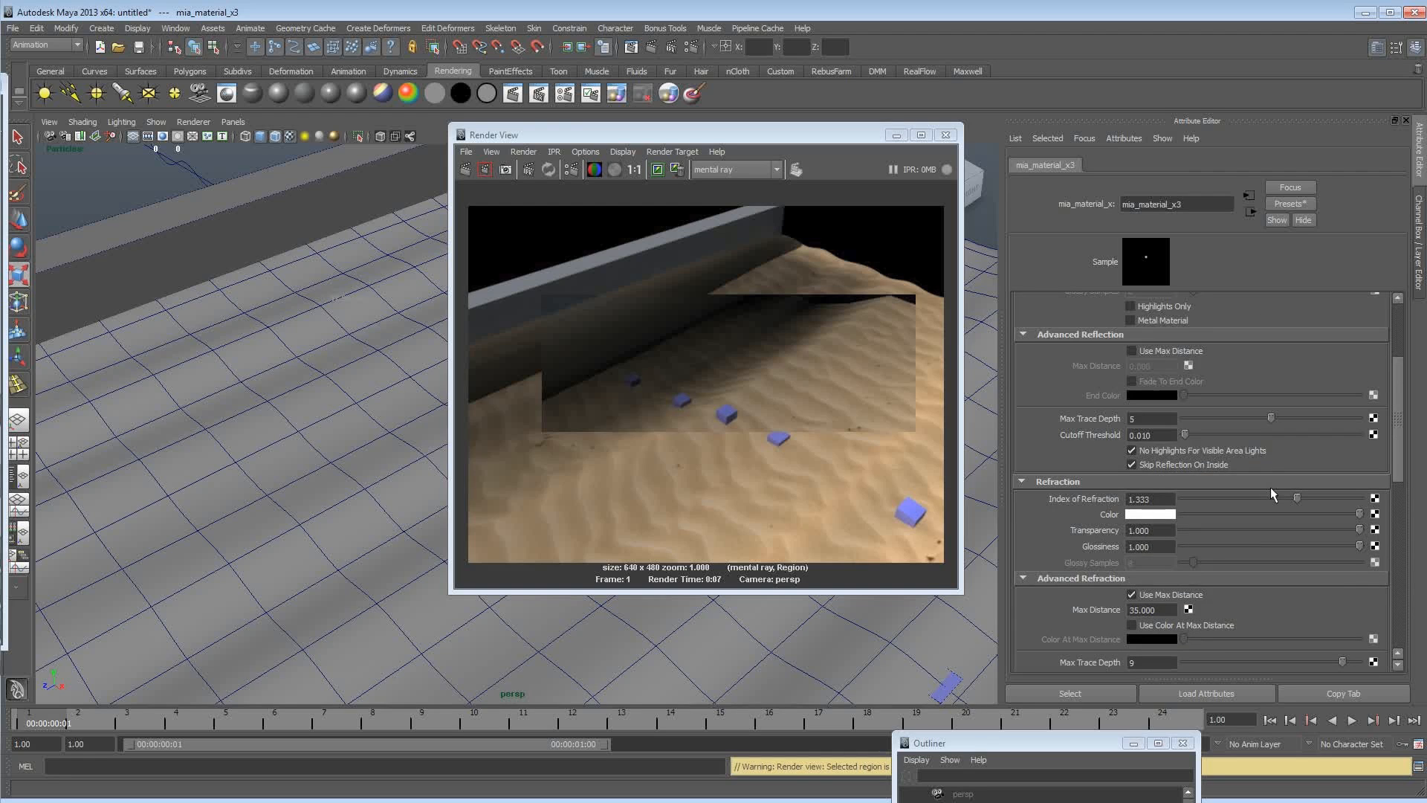
{"action": "scroll", "coordinate": [1271, 495], "scroll_direction": "up", "scroll_amount": 1}
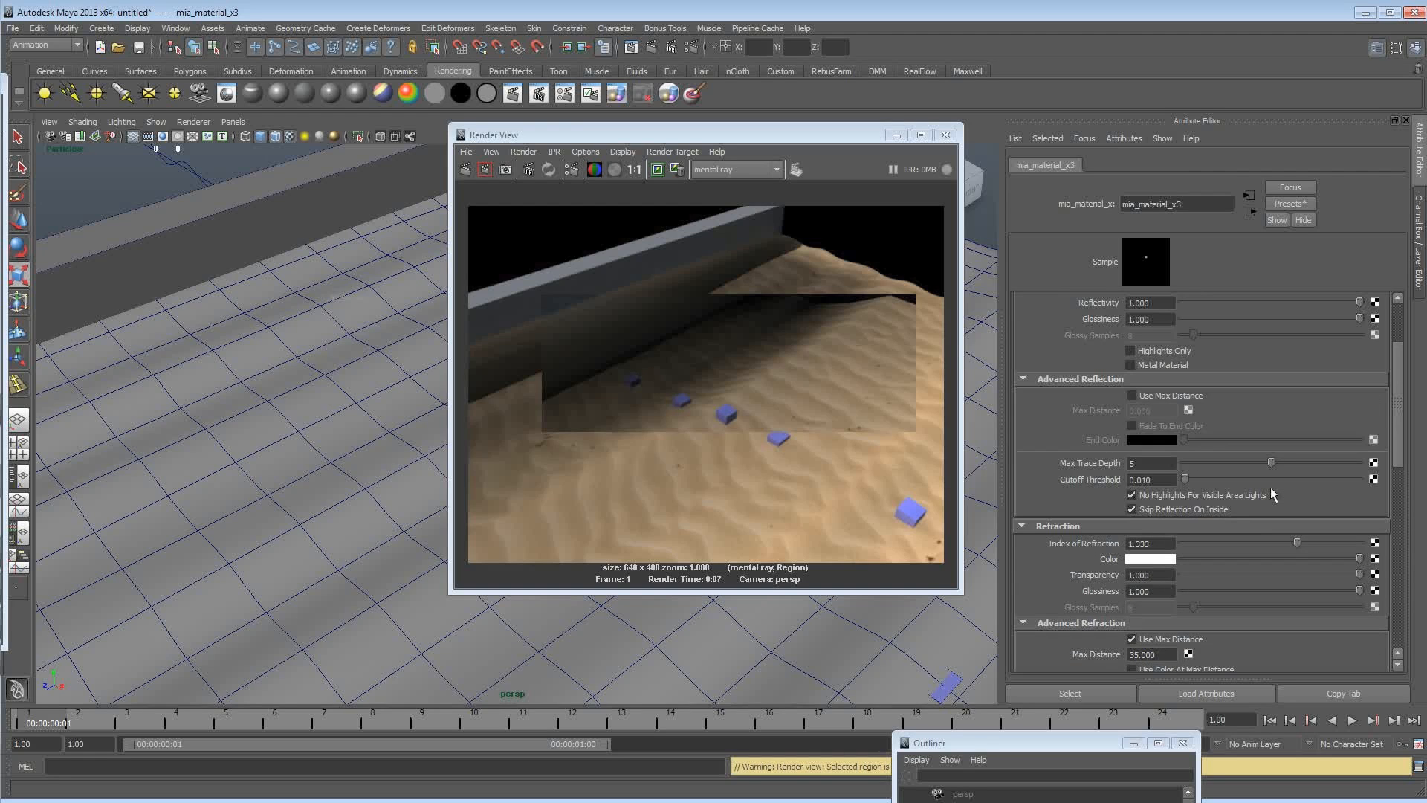
{"action": "scroll", "coordinate": [1078, 571], "scroll_direction": "down", "scroll_amount": 1}
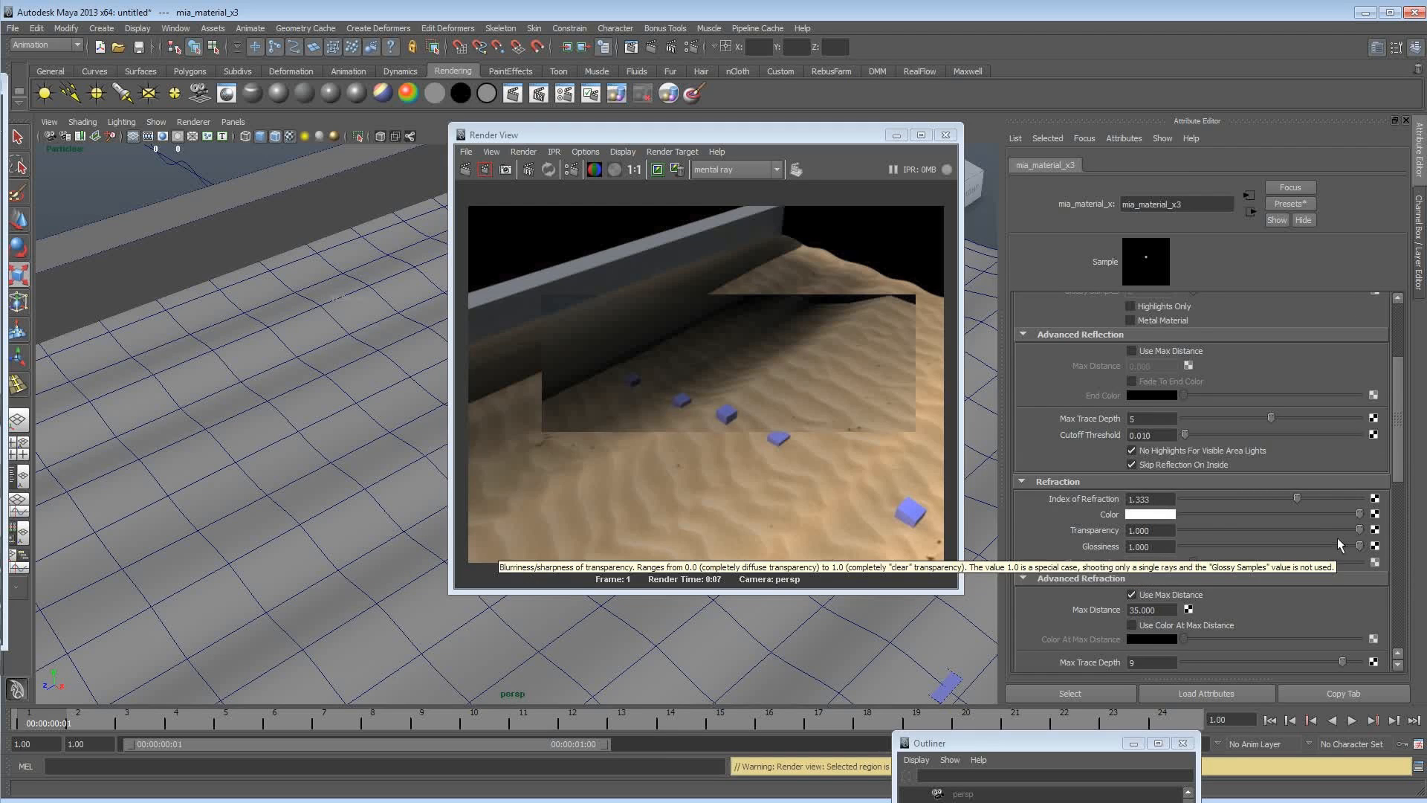
{"action": "left_click_drag", "start_coordinate": [1360, 532], "coordinate": [1300, 534]}
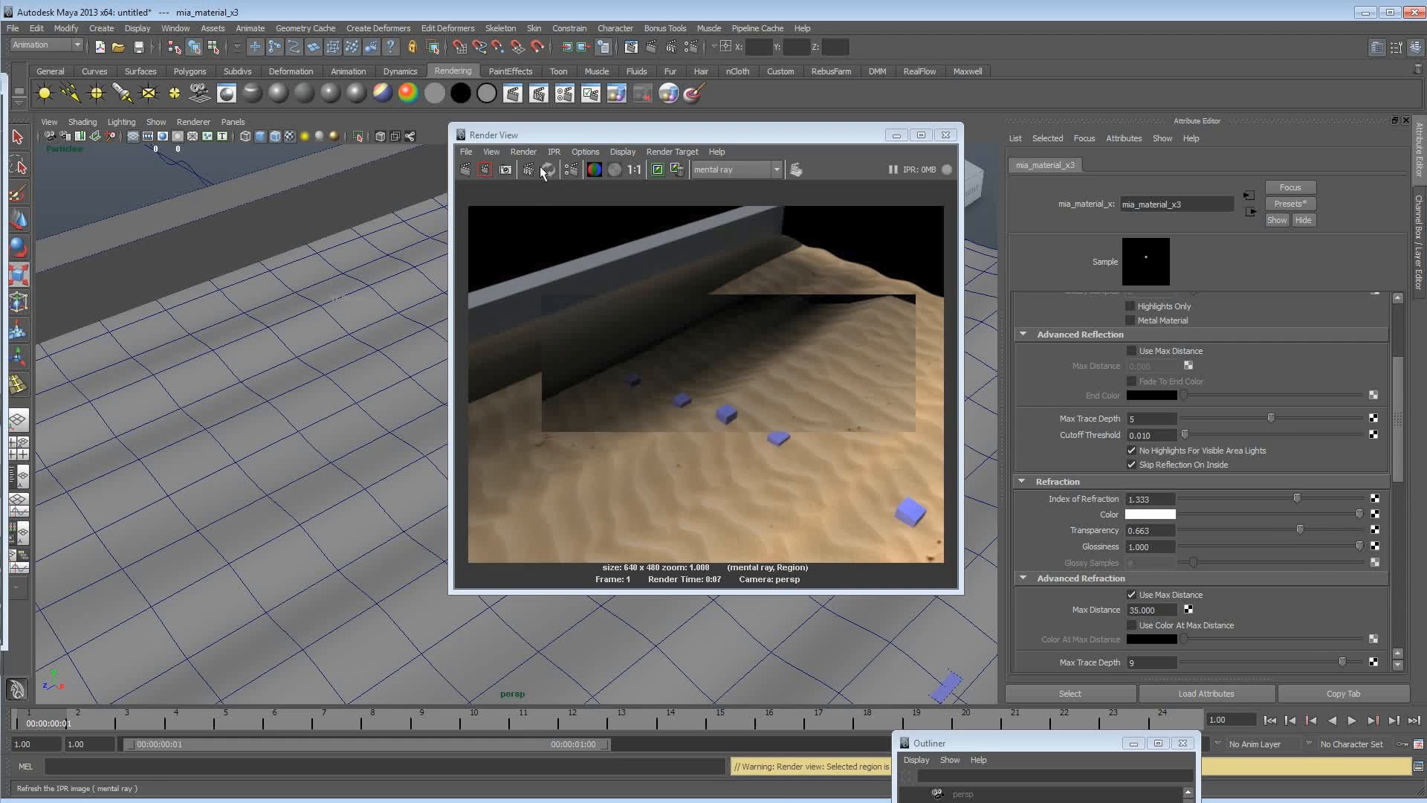
{"action": "left_click", "coordinate": [484, 171]}
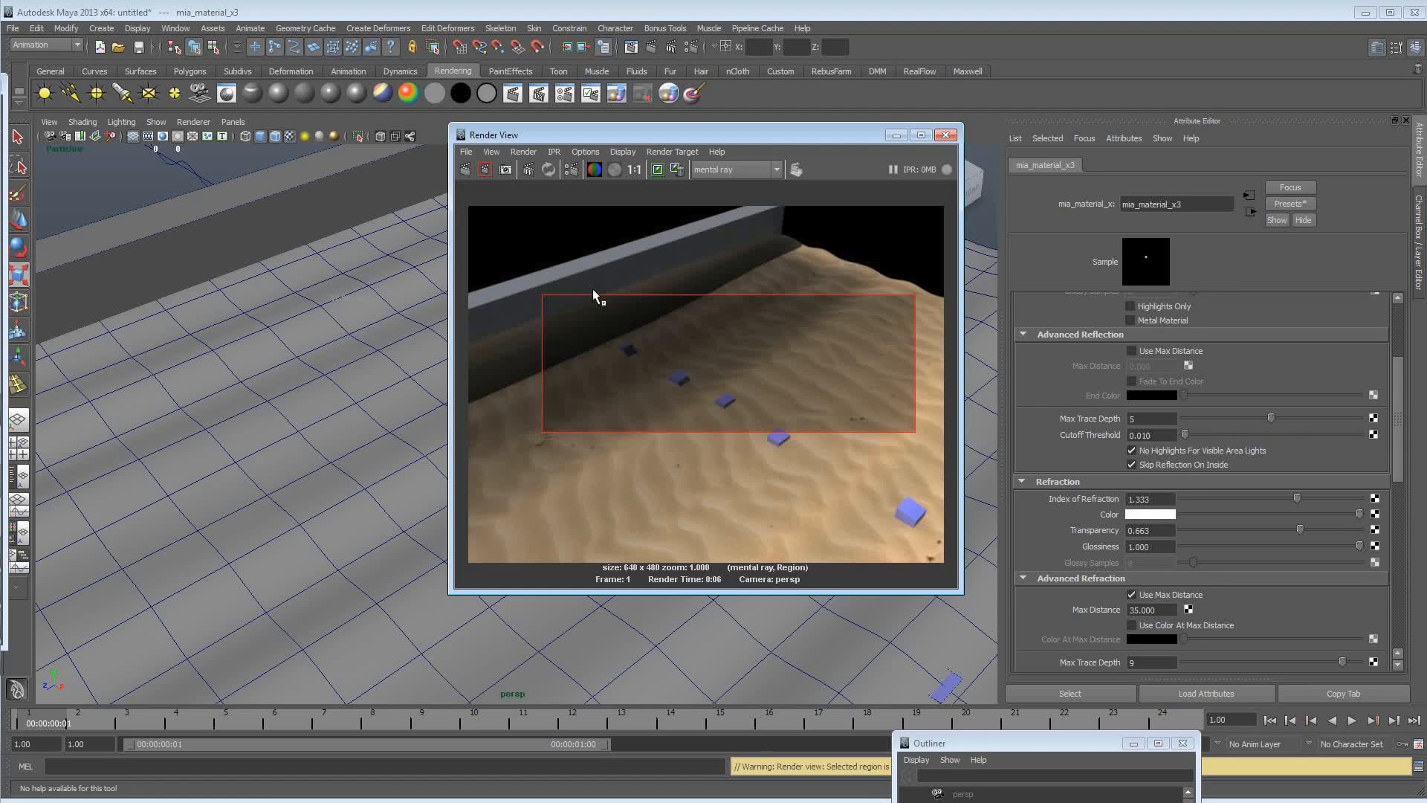
{"action": "left_click", "coordinate": [715, 462]}
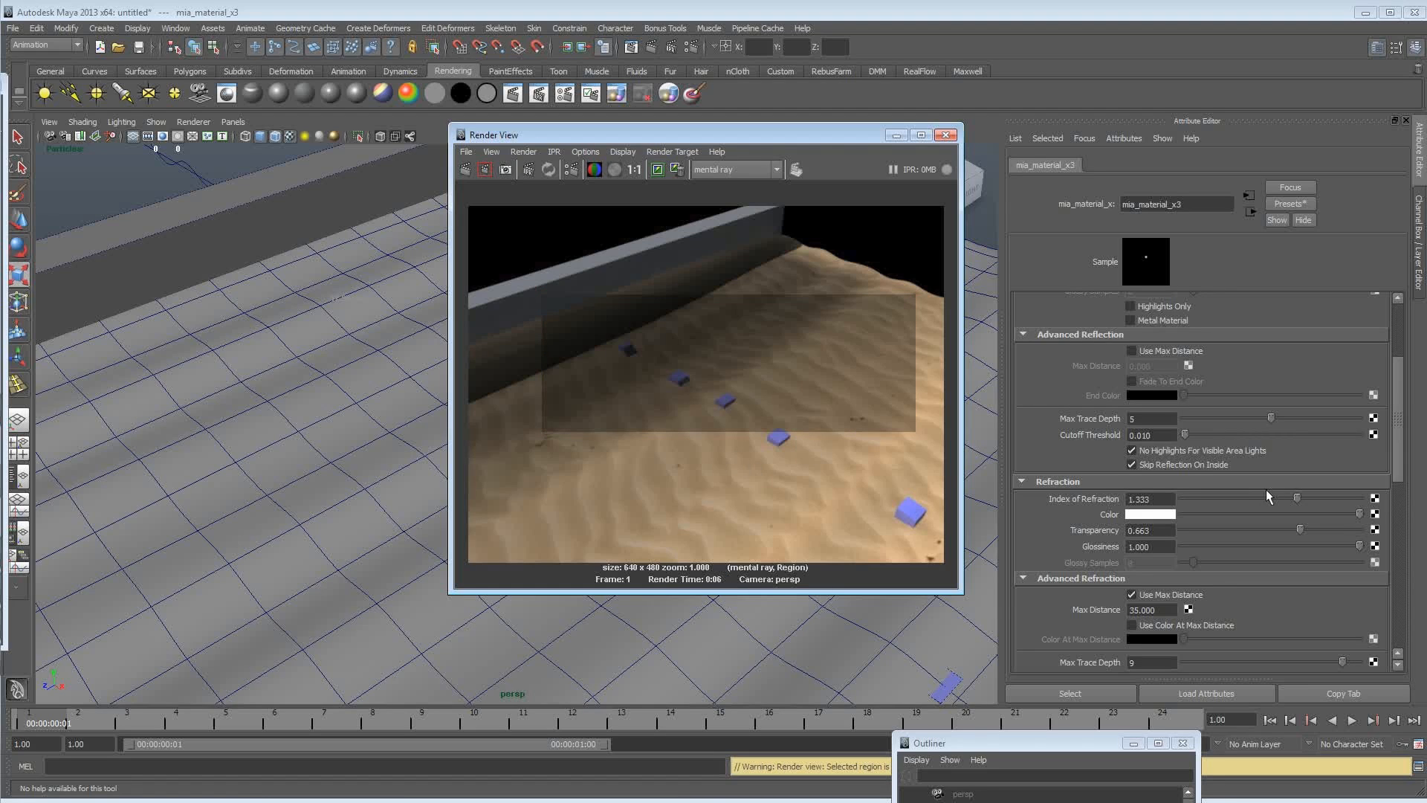
{"action": "left_click_drag", "start_coordinate": [1301, 530], "coordinate": [1359, 530]}
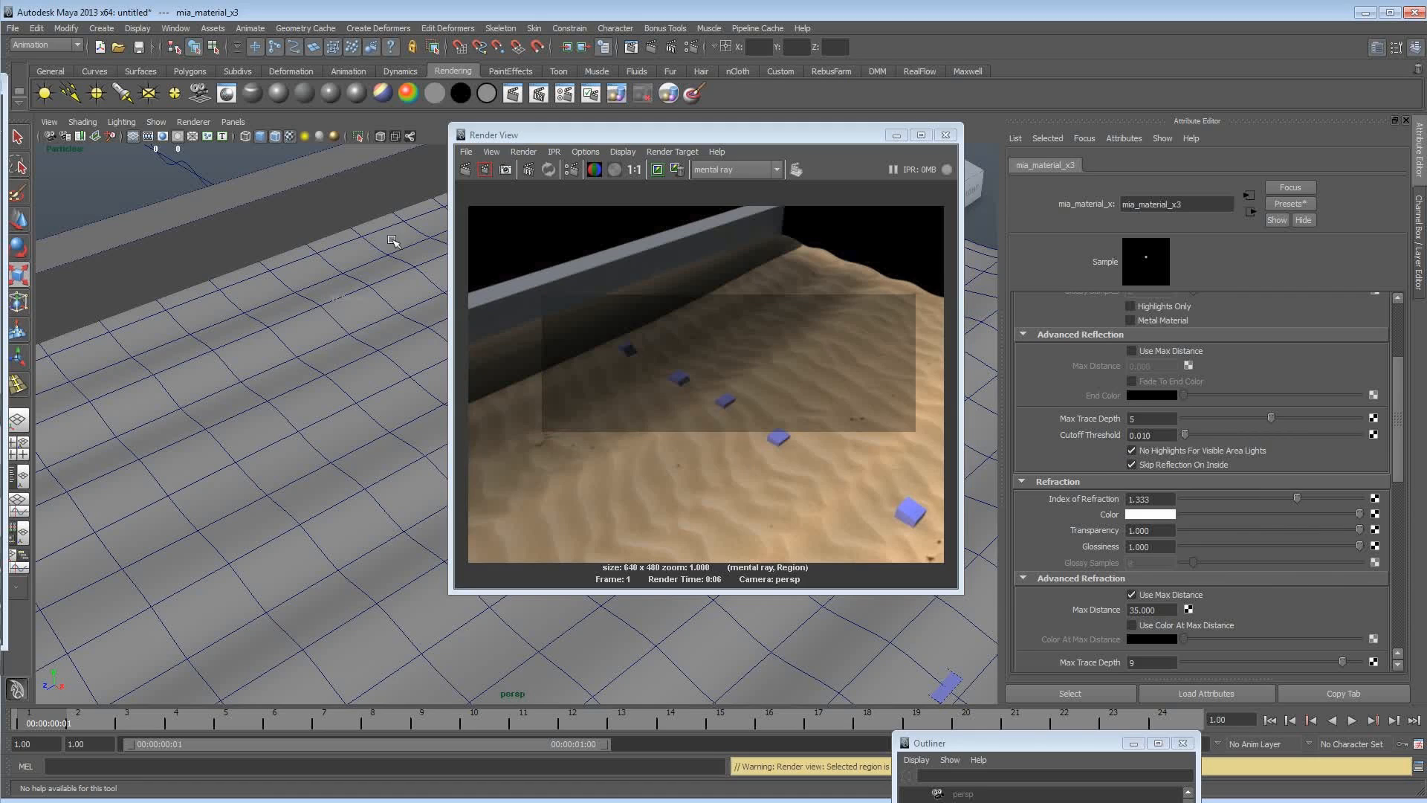
{"action": "left_click", "coordinate": [485, 170]}
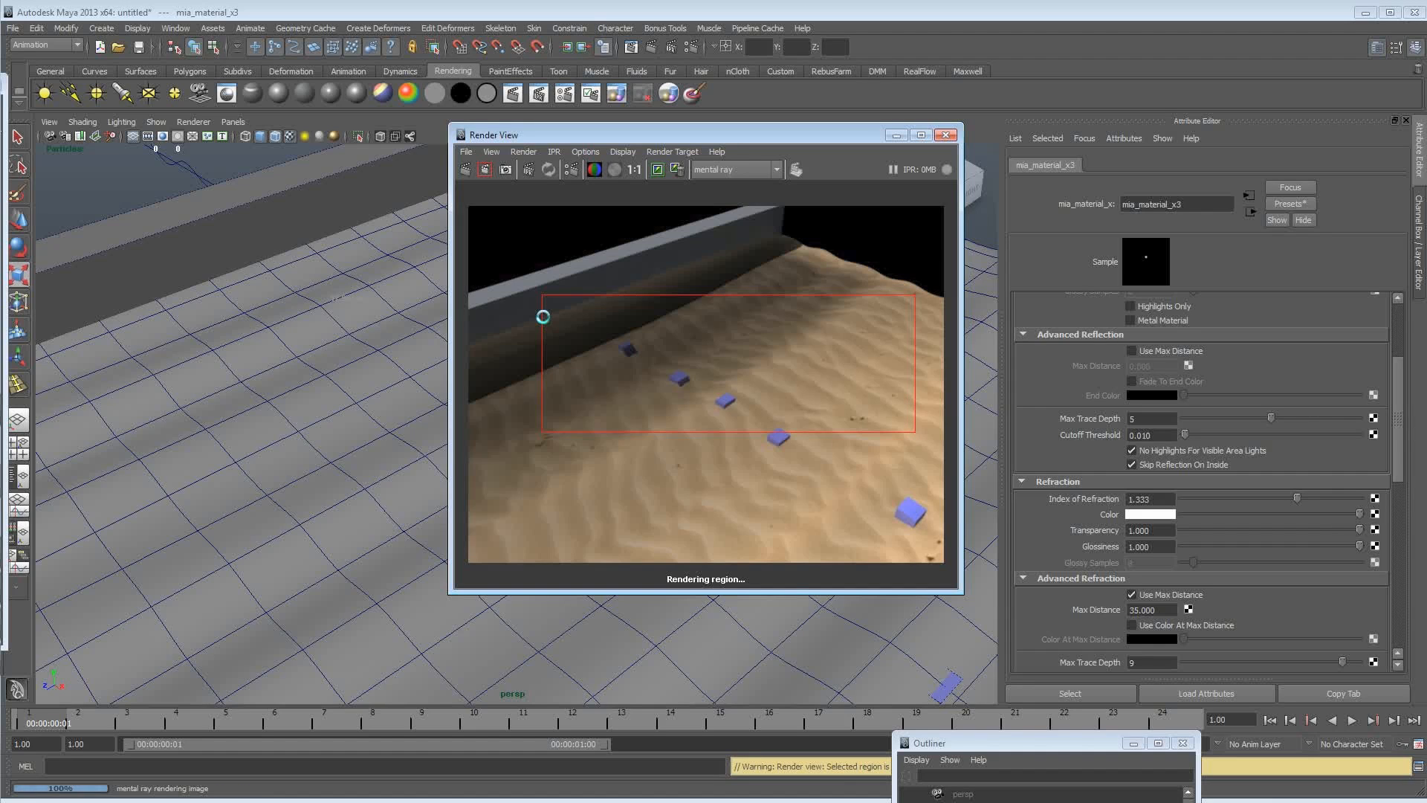
Bring the whole sand and water setup into view and create a directional light.
{"action": "left_click_drag", "start_coordinate": [308, 528], "coordinate": [280, 500], "text": "alt"}
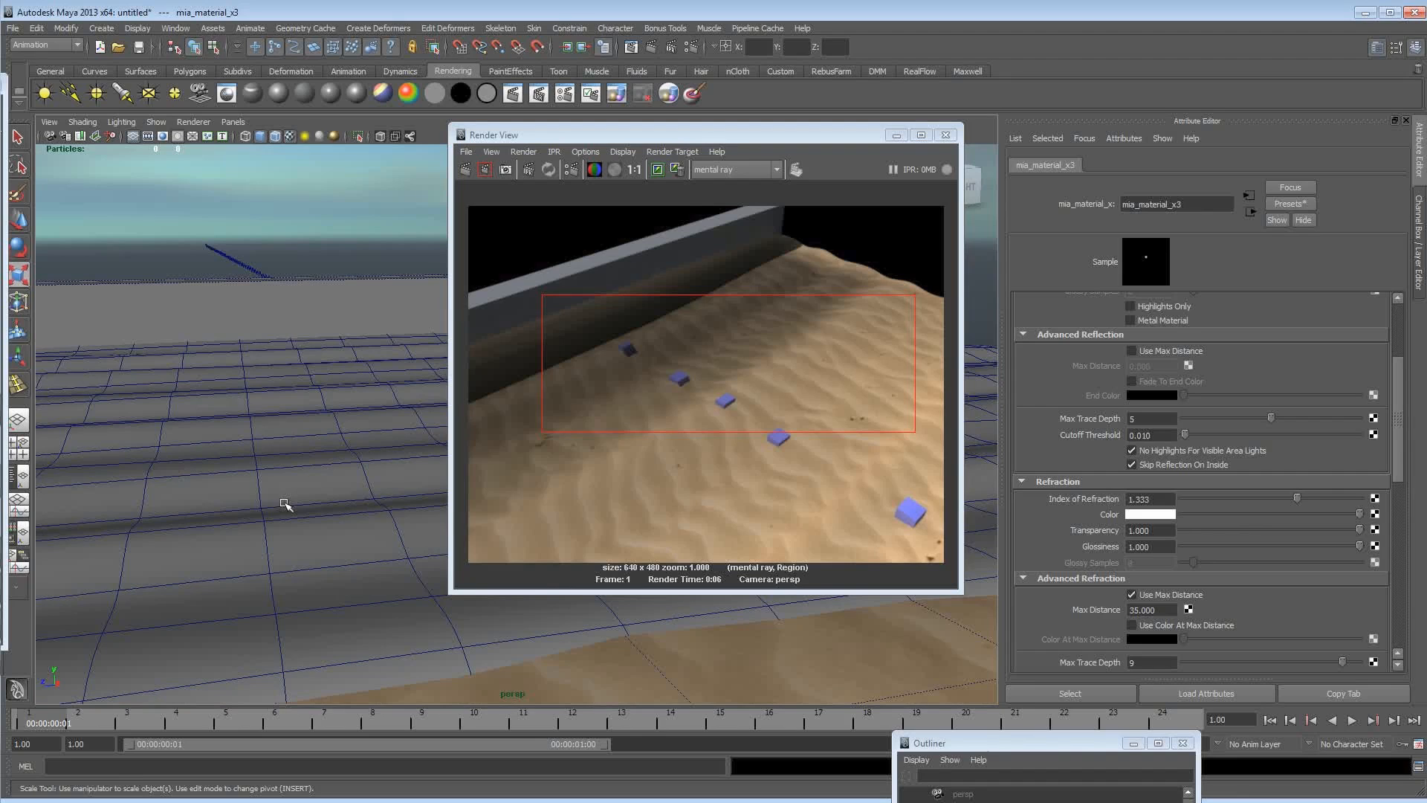
{"action": "left_click_drag", "start_coordinate": [733, 136], "coordinate": [1166, 210]}
{"action": "left_click_drag", "start_coordinate": [688, 308], "coordinate": [627, 332], "text": "alt"}
{"action": "right_click_drag", "start_coordinate": [628, 331], "coordinate": [363, 345], "text": "alt"}
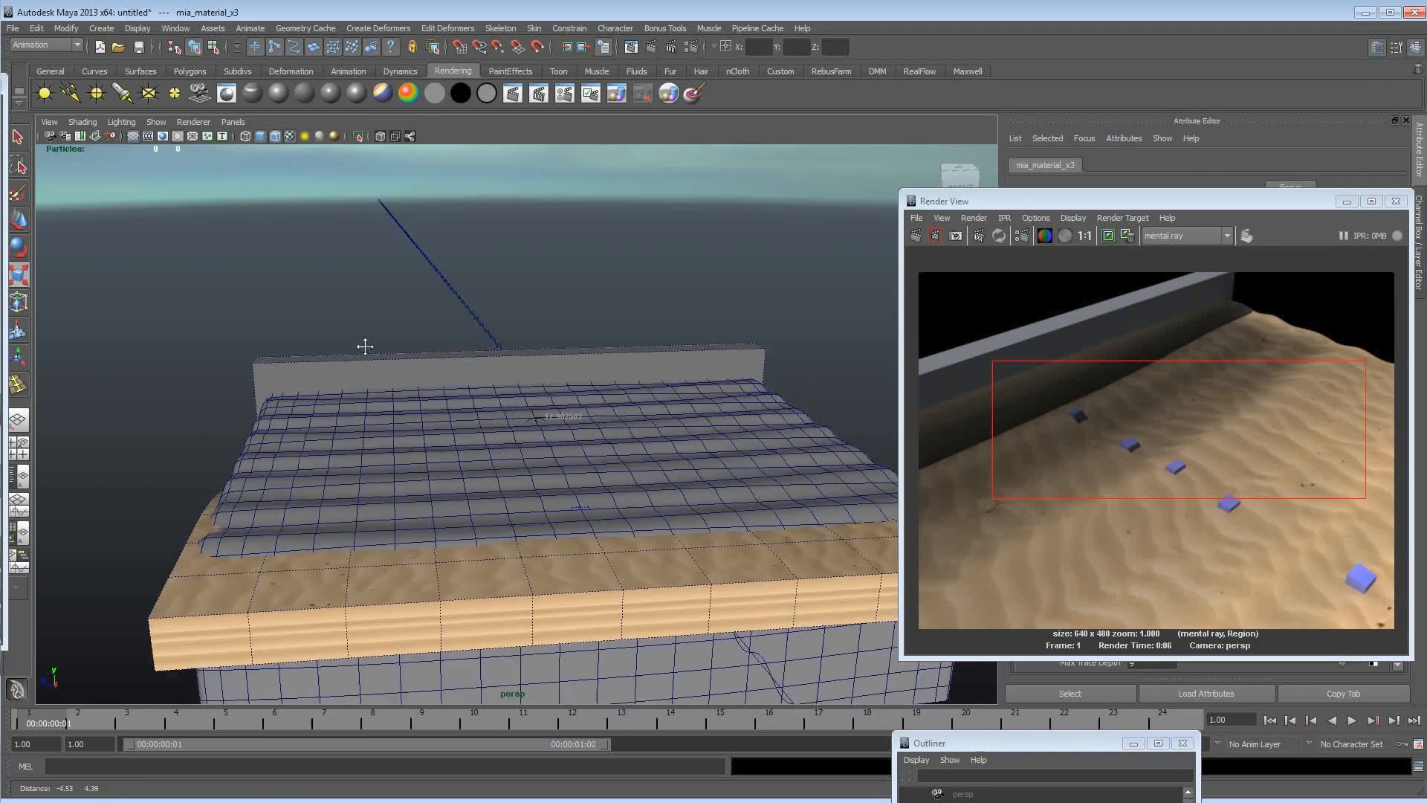
{"action": "left_click_drag", "start_coordinate": [364, 344], "coordinate": [338, 338], "text": "alt"}
{"action": "left_click", "coordinate": [92, 29]}
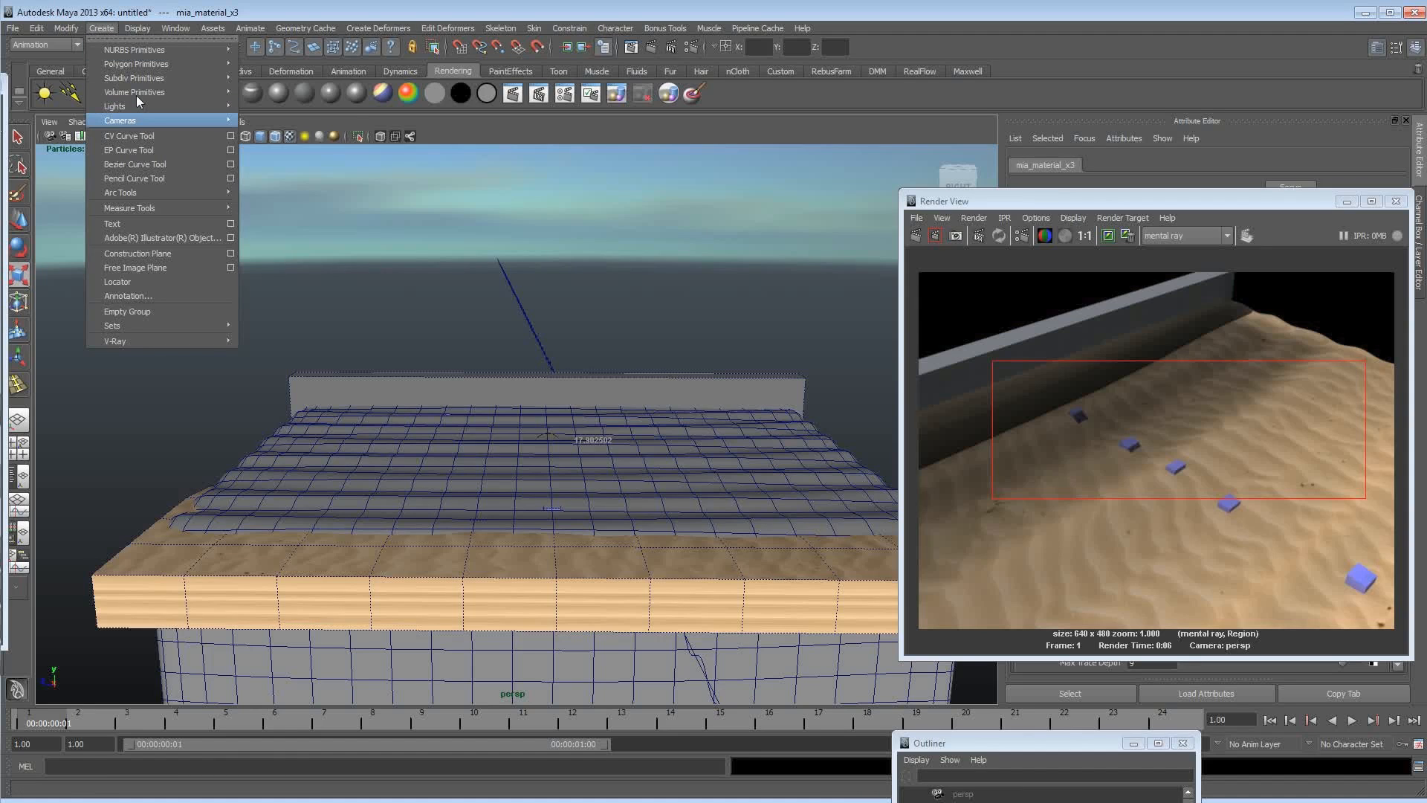
{"action": "mouse_move", "coordinate": [118, 106]}
{"action": "left_click", "coordinate": [284, 128]}
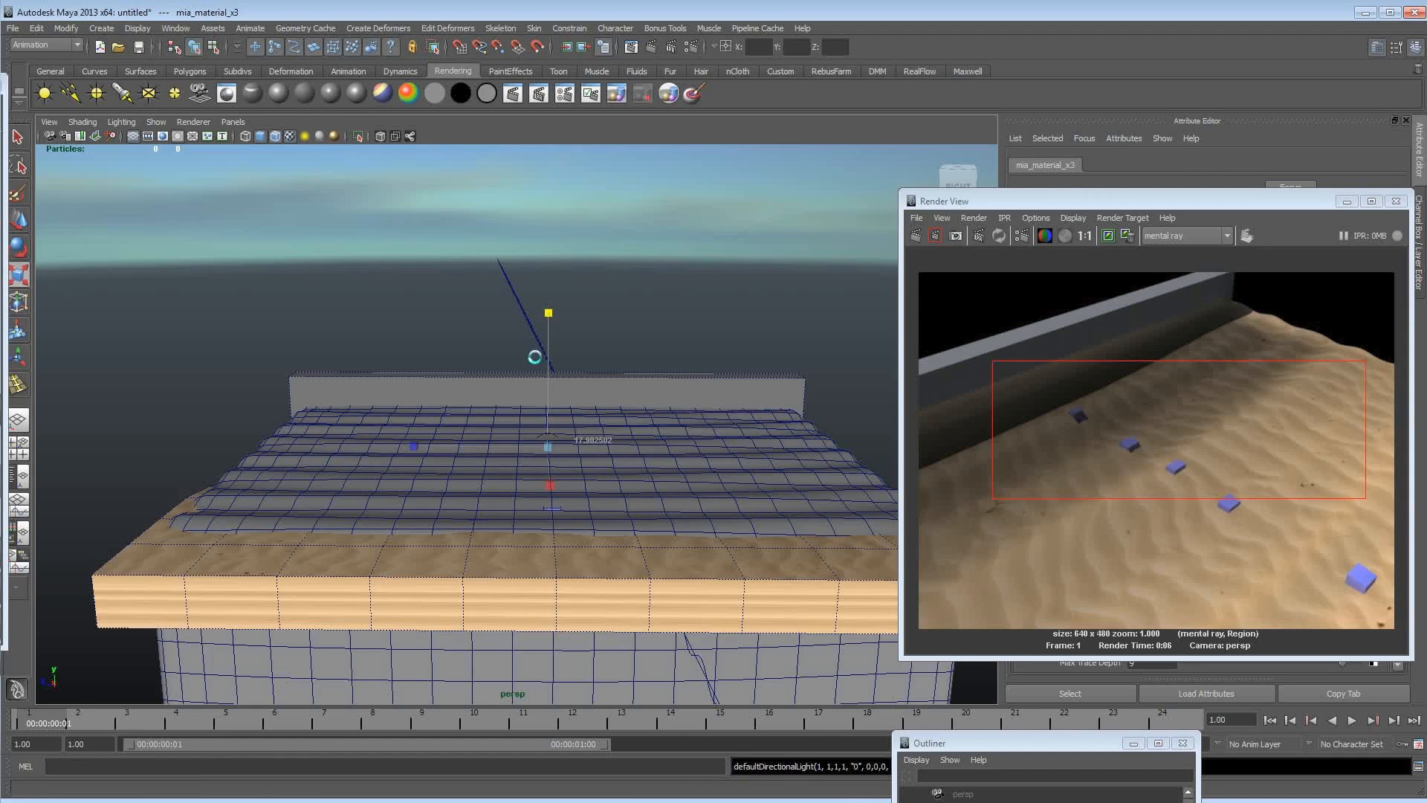
Raise the directional light above the water surface and scale up its icon.
{"action": "key", "text": "w"}
{"action": "left_click_drag", "start_coordinate": [546, 372], "coordinate": [580, 213]}
{"action": "key", "text": "e"}
{"action": "key", "text": "r"}
{"action": "left_click_drag", "start_coordinate": [549, 288], "coordinate": [590, 238]}
{"action": "key", "text": "e"}
Enable ray trace shadows for the directional light and lower its intensity to 0.292.
{"action": "left_click_drag", "start_coordinate": [1020, 207], "coordinate": [279, 217]}
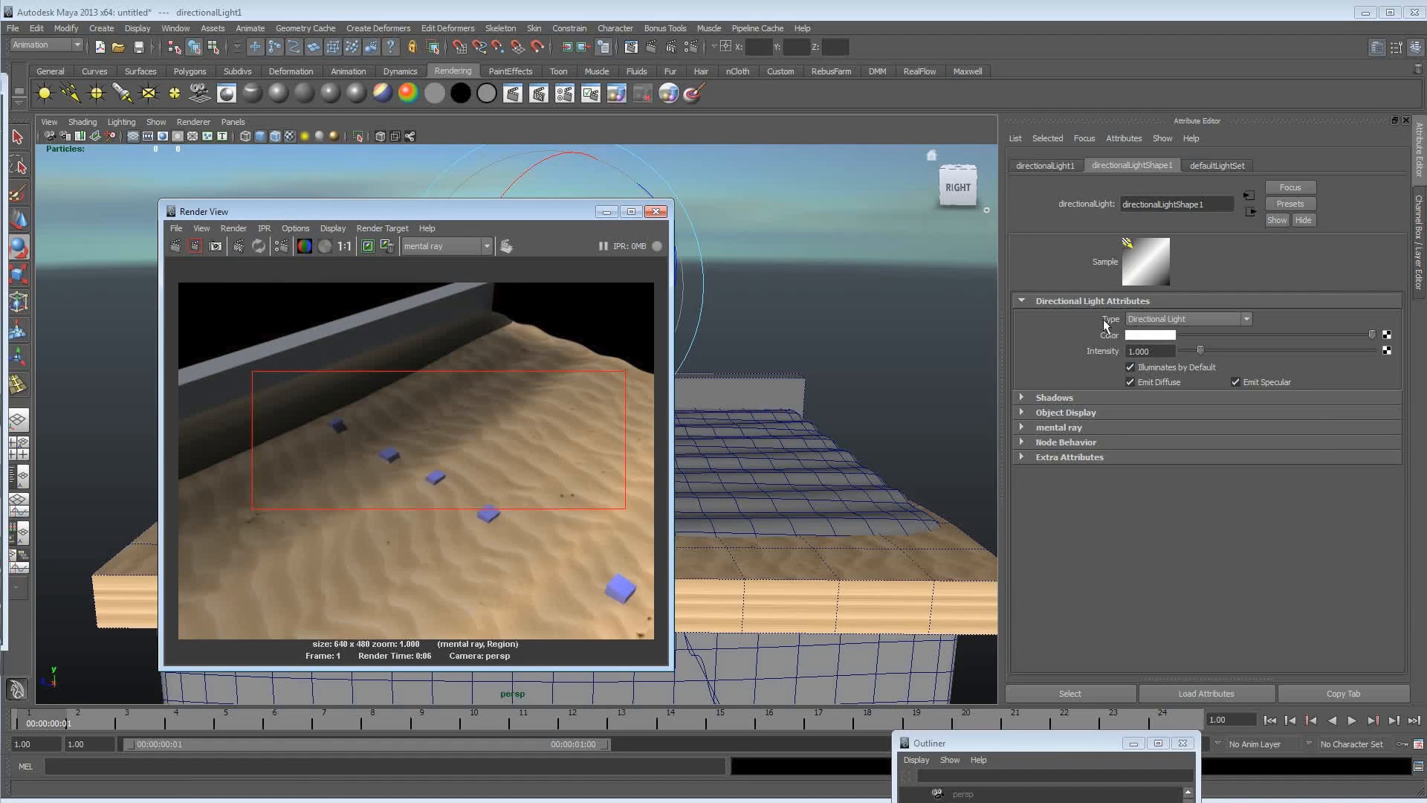
{"action": "left_click", "coordinate": [1071, 399]}
{"action": "scroll", "coordinate": [1076, 418], "scroll_direction": "down", "scroll_amount": 1}
{"action": "scroll", "coordinate": [1077, 418], "scroll_direction": "down", "scroll_amount": 2}
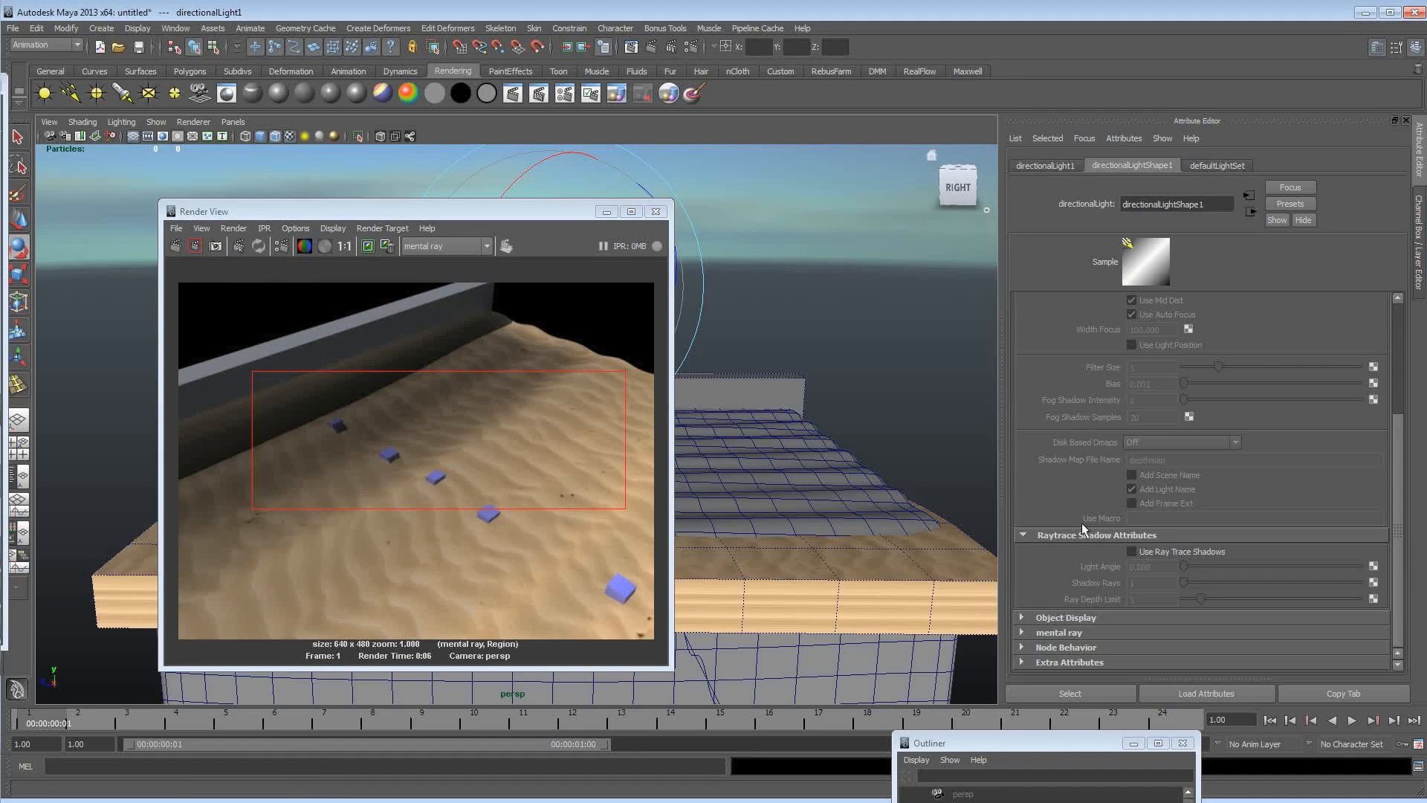
{"action": "scroll", "coordinate": [1158, 364], "scroll_direction": "up", "scroll_amount": 4}
{"action": "left_click_drag", "start_coordinate": [1190, 354], "coordinate": [1186, 350]}
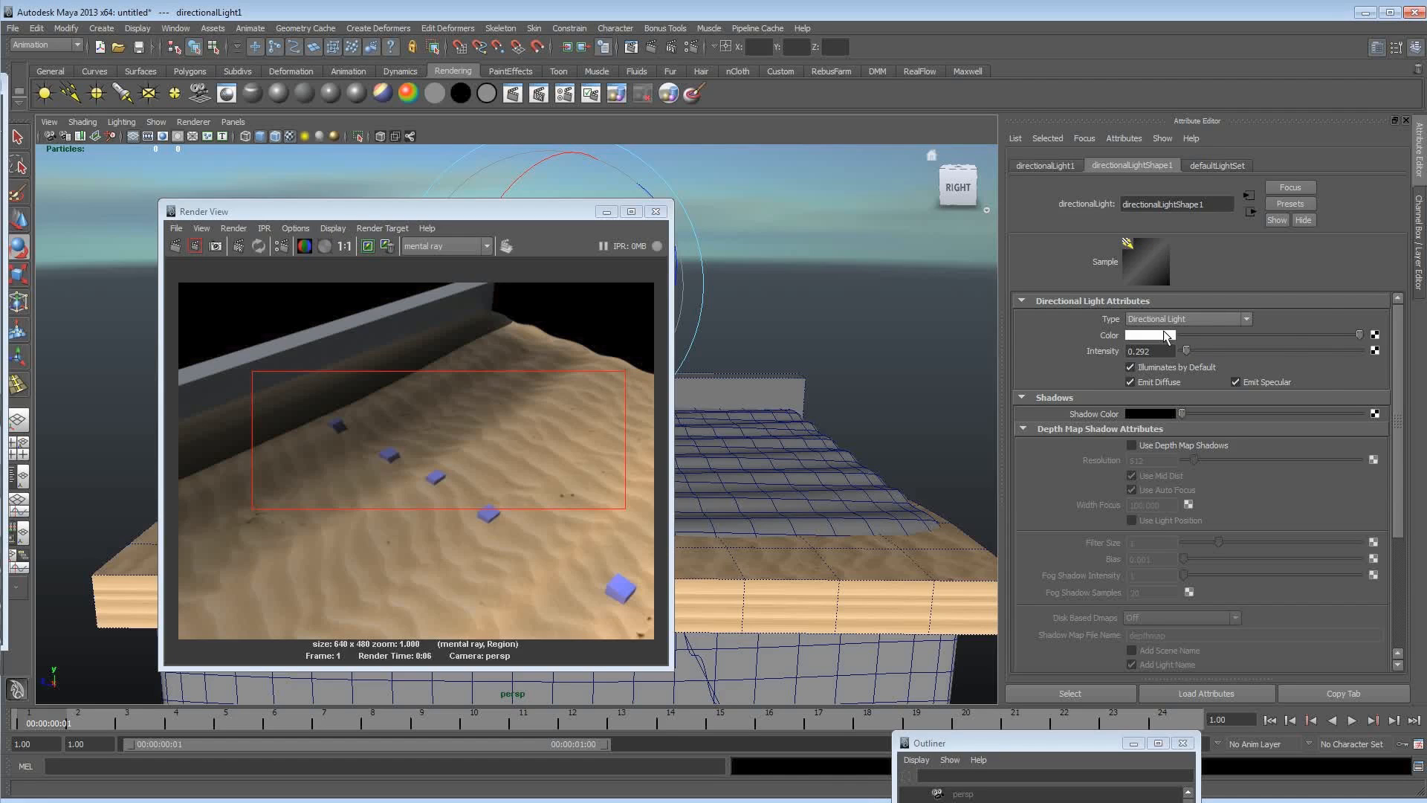
Tint the directional light's color pale yellow.
{"action": "left_click", "coordinate": [1164, 334]}
{"action": "left_click", "coordinate": [1125, 294]}
{"action": "left_click_drag", "start_coordinate": [1090, 373], "coordinate": [1100, 373]}
Render the full frame from a low view across the waves toward the back wall.
{"action": "left_click_drag", "start_coordinate": [1173, 210], "coordinate": [1187, 209]}
{"action": "left_click_drag", "start_coordinate": [510, 398], "coordinate": [625, 410], "text": "alt"}
{"action": "left_click_drag", "start_coordinate": [852, 204], "coordinate": [570, 152]}
{"action": "left_click", "coordinate": [537, 186]}
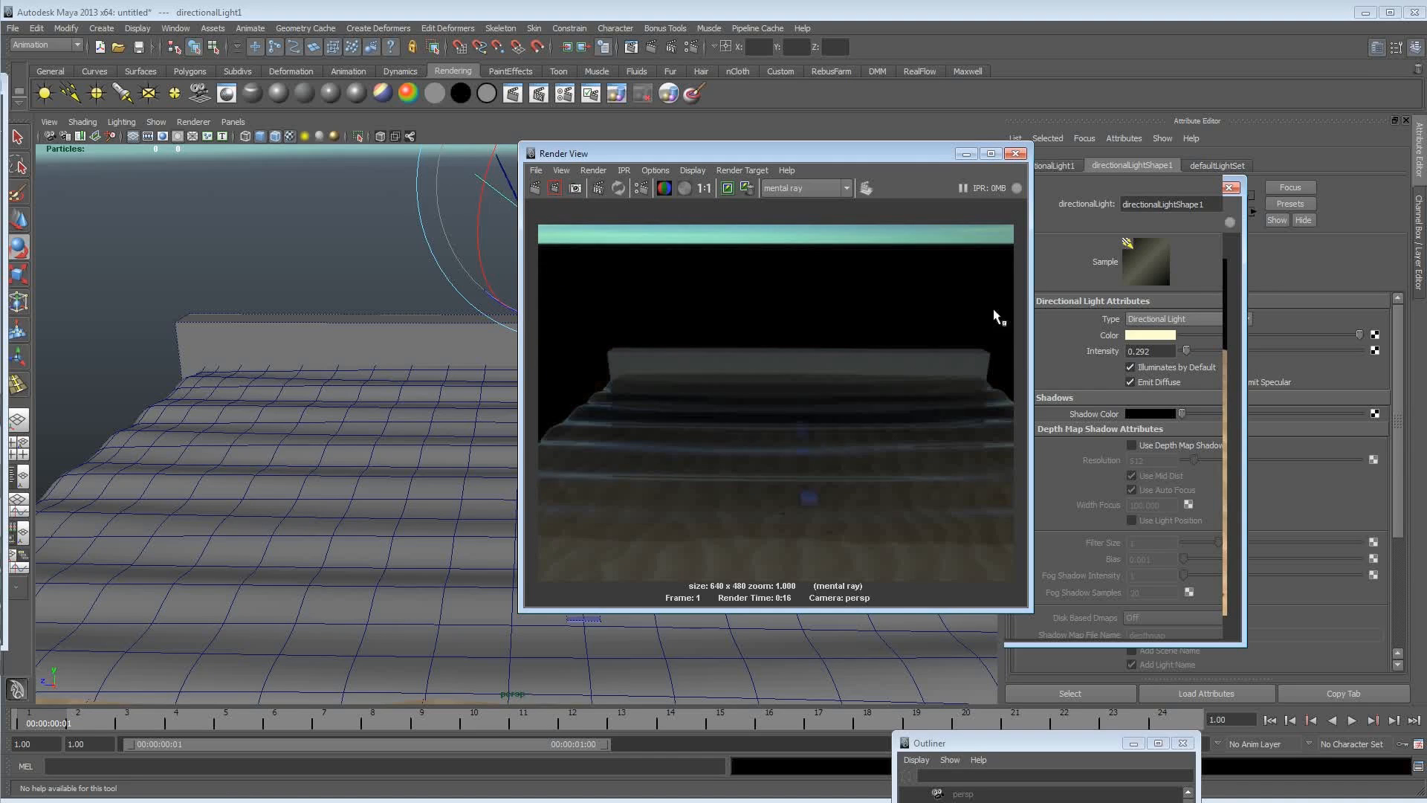
Raise the directional light's intensity to 0.917 and render the full frame again.
{"action": "left_click_drag", "start_coordinate": [846, 152], "coordinate": [766, 160]}
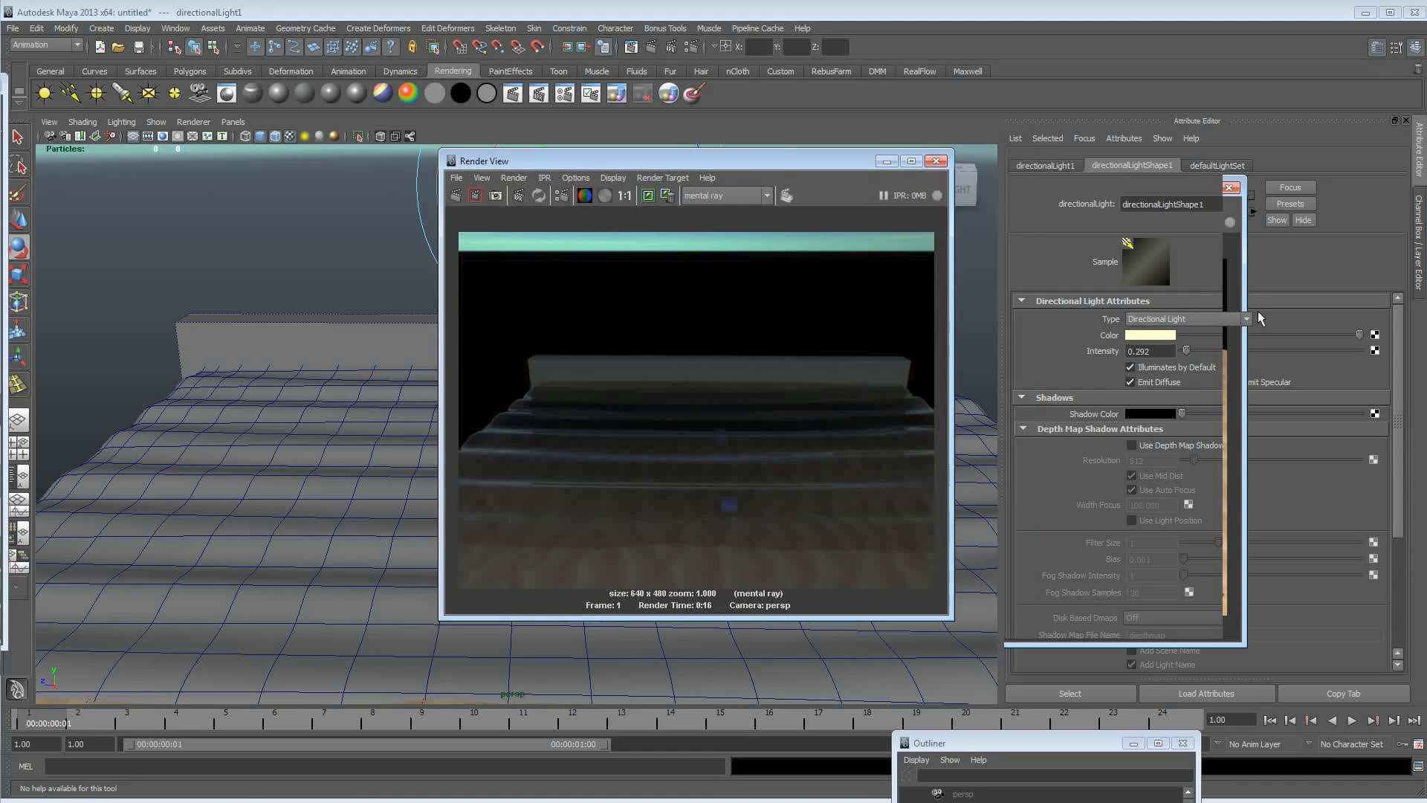
{"action": "left_click_drag", "start_coordinate": [1187, 350], "coordinate": [1197, 350]}
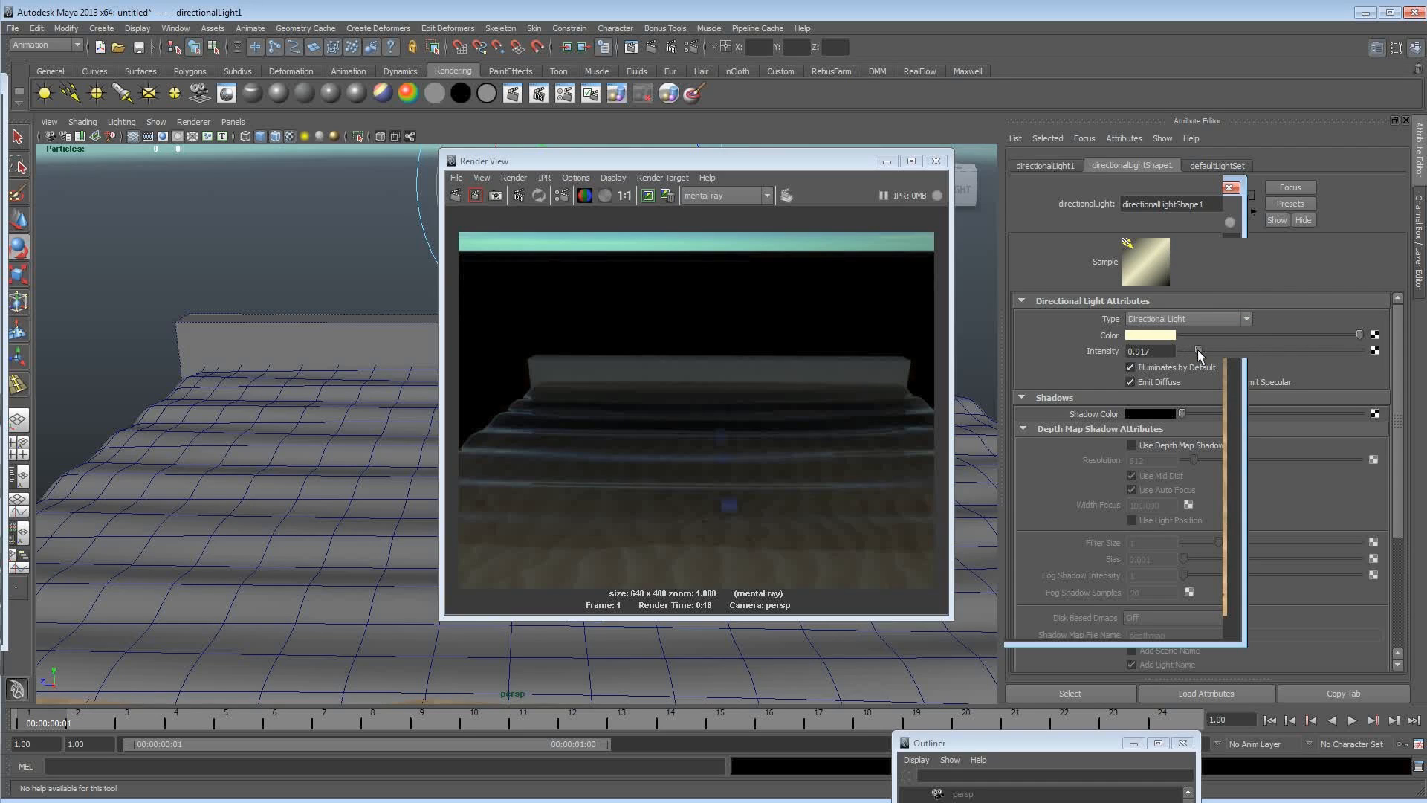
{"action": "left_click", "coordinate": [457, 196]}
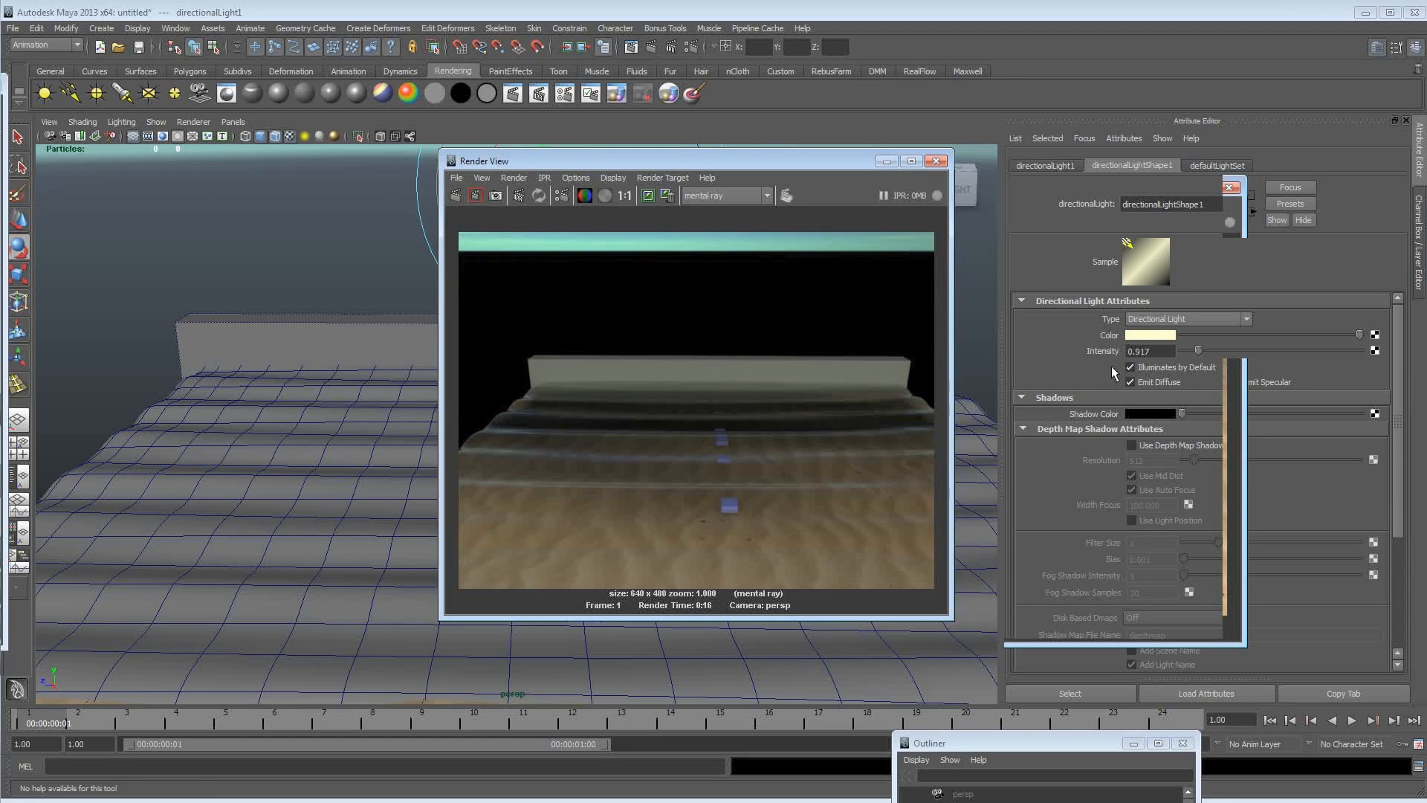
Set the directional light's intensity to 1.5 and render the full frame again.
{"action": "left_click_drag", "start_coordinate": [1199, 349], "coordinate": [1209, 349]}
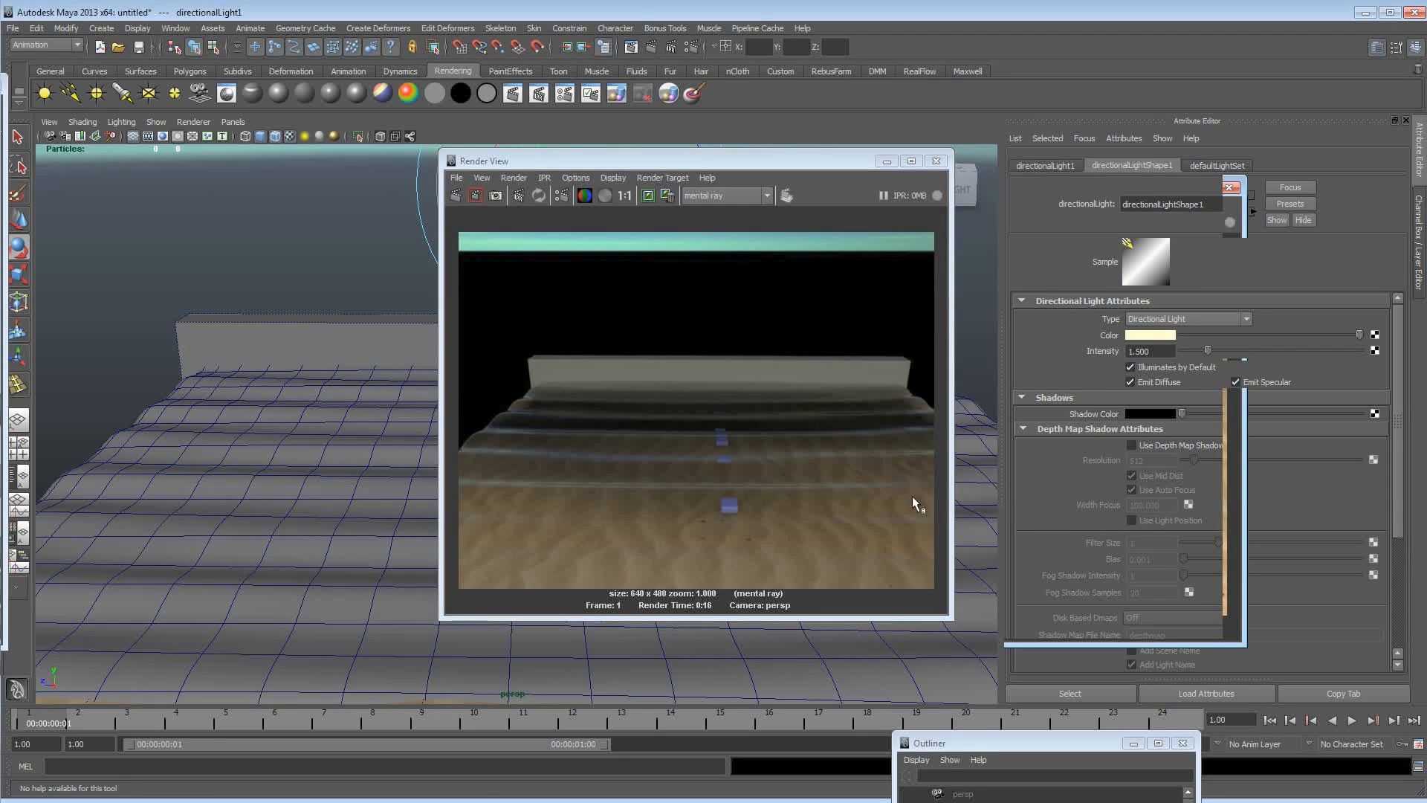
{"action": "scroll", "coordinate": [1243, 457], "scroll_direction": "down", "scroll_amount": 4}
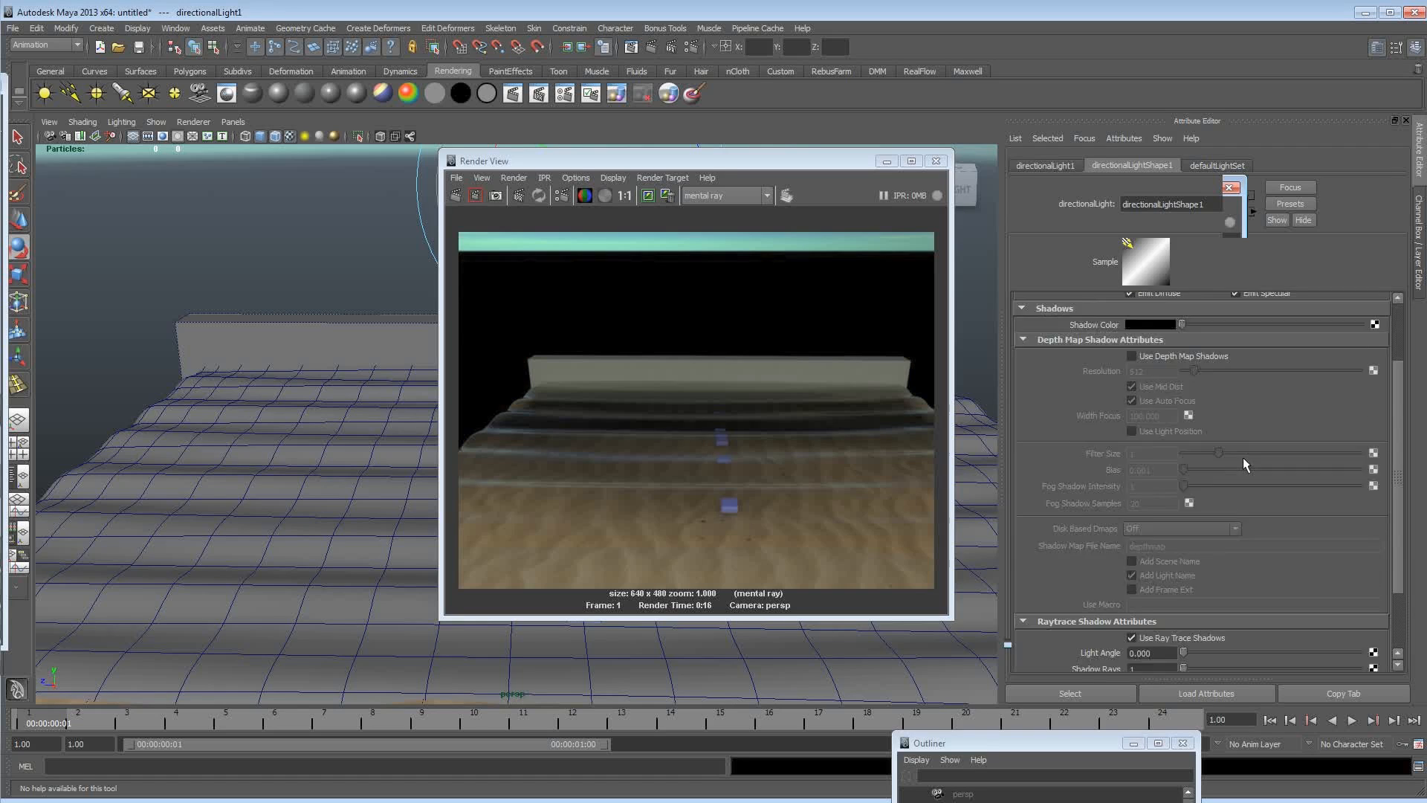
{"action": "scroll", "coordinate": [1224, 470], "scroll_direction": "up", "scroll_amount": 4}
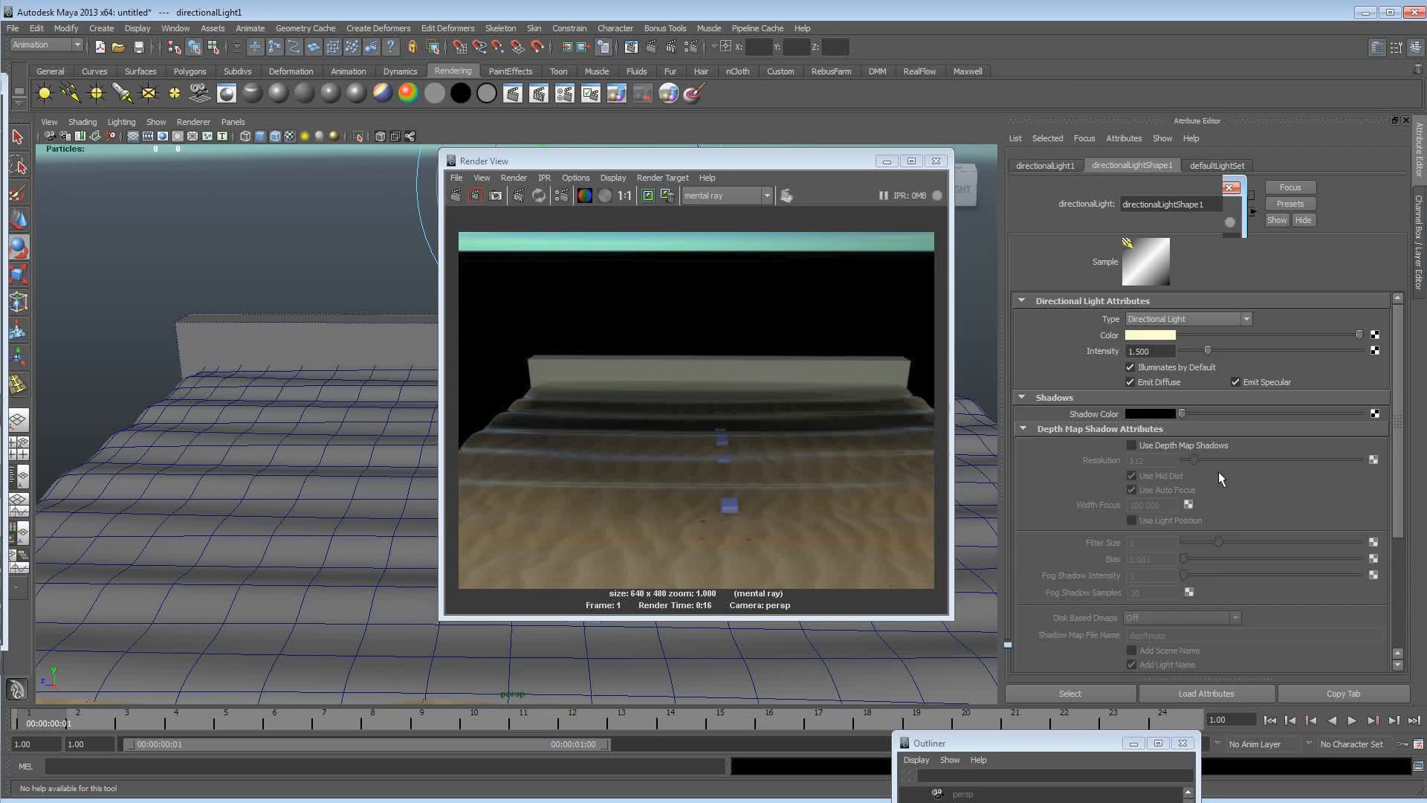
{"action": "left_click", "coordinate": [455, 196]}
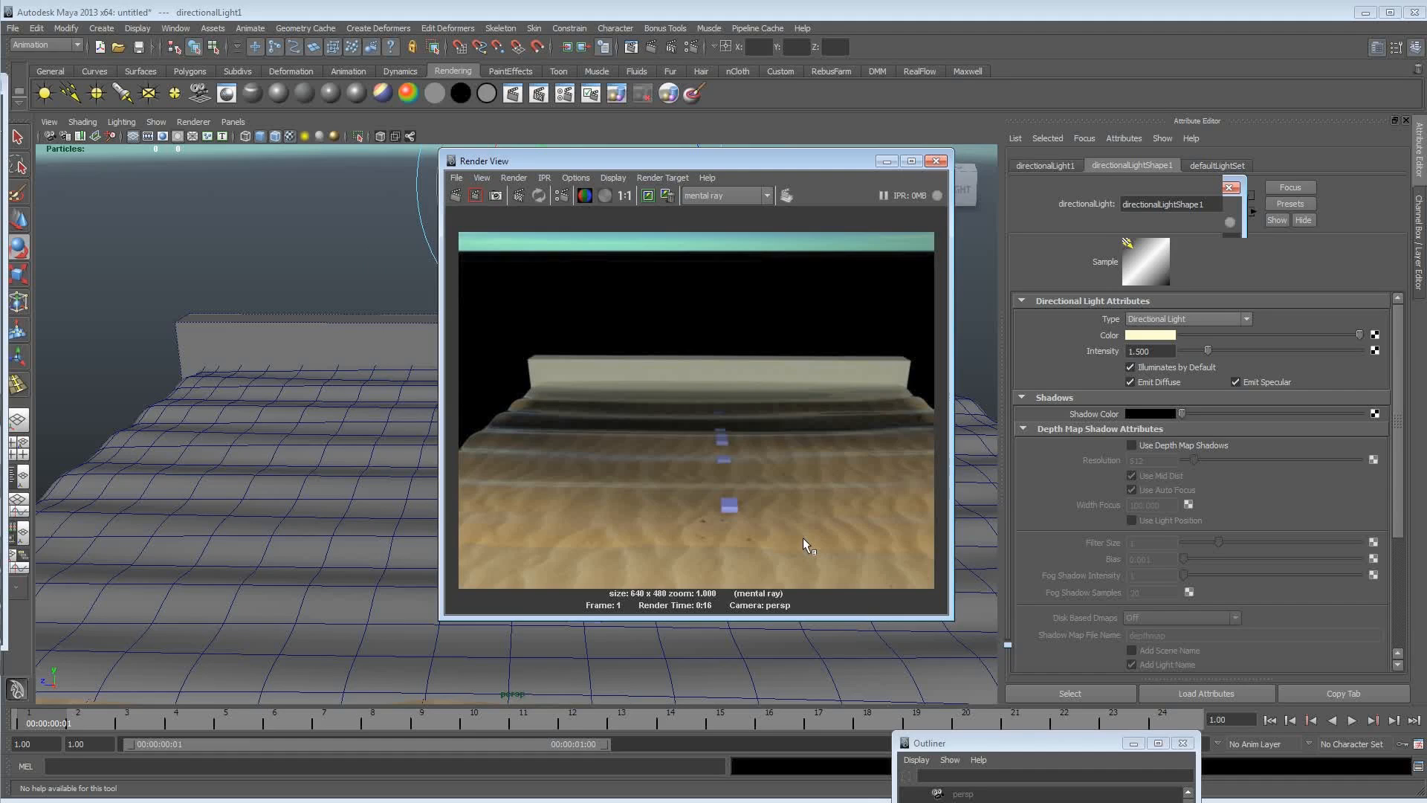
Select the water plane and review the refraction settings of its mia_material_x3 material.
{"action": "scroll", "coordinate": [1227, 500], "scroll_direction": "down", "scroll_amount": 3}
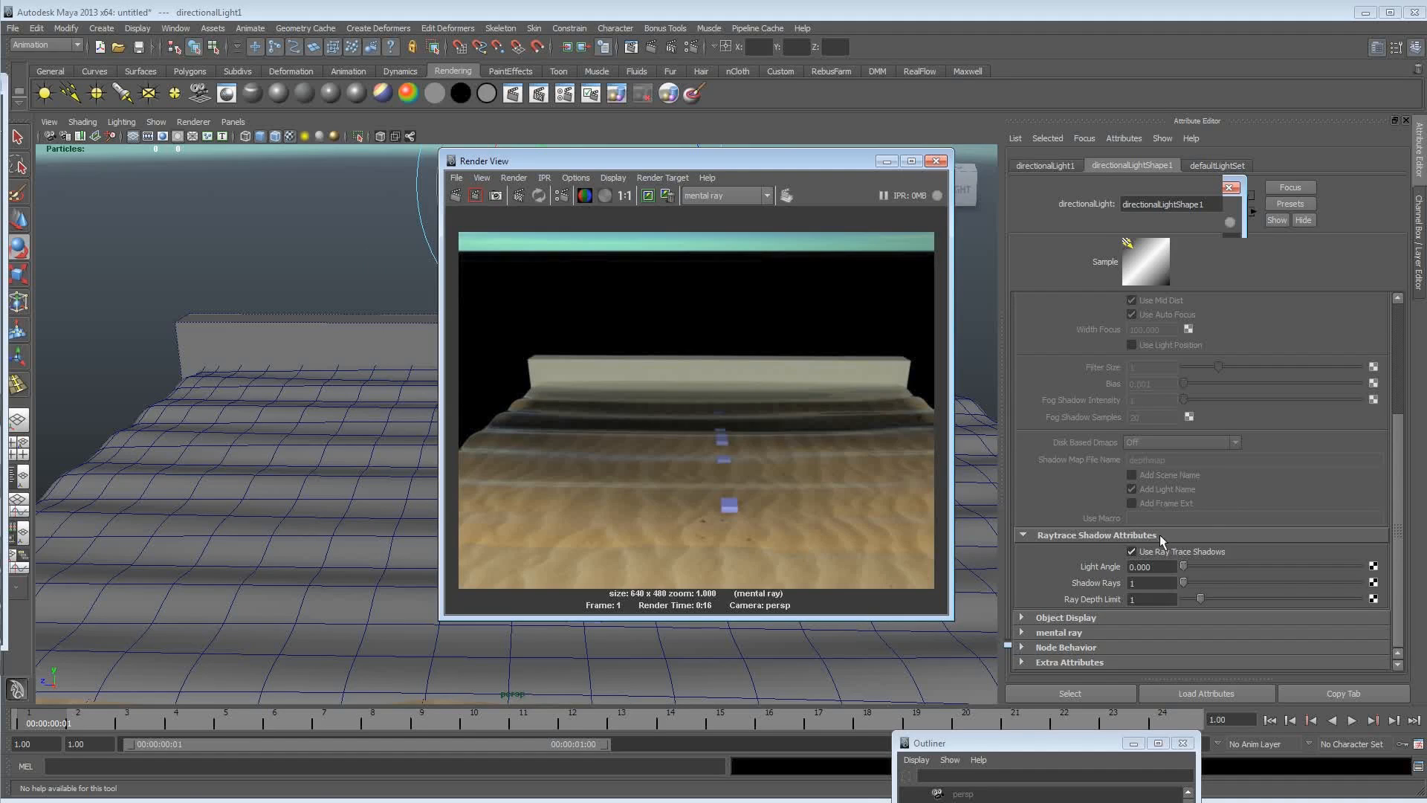
{"action": "left_click", "coordinate": [372, 502]}
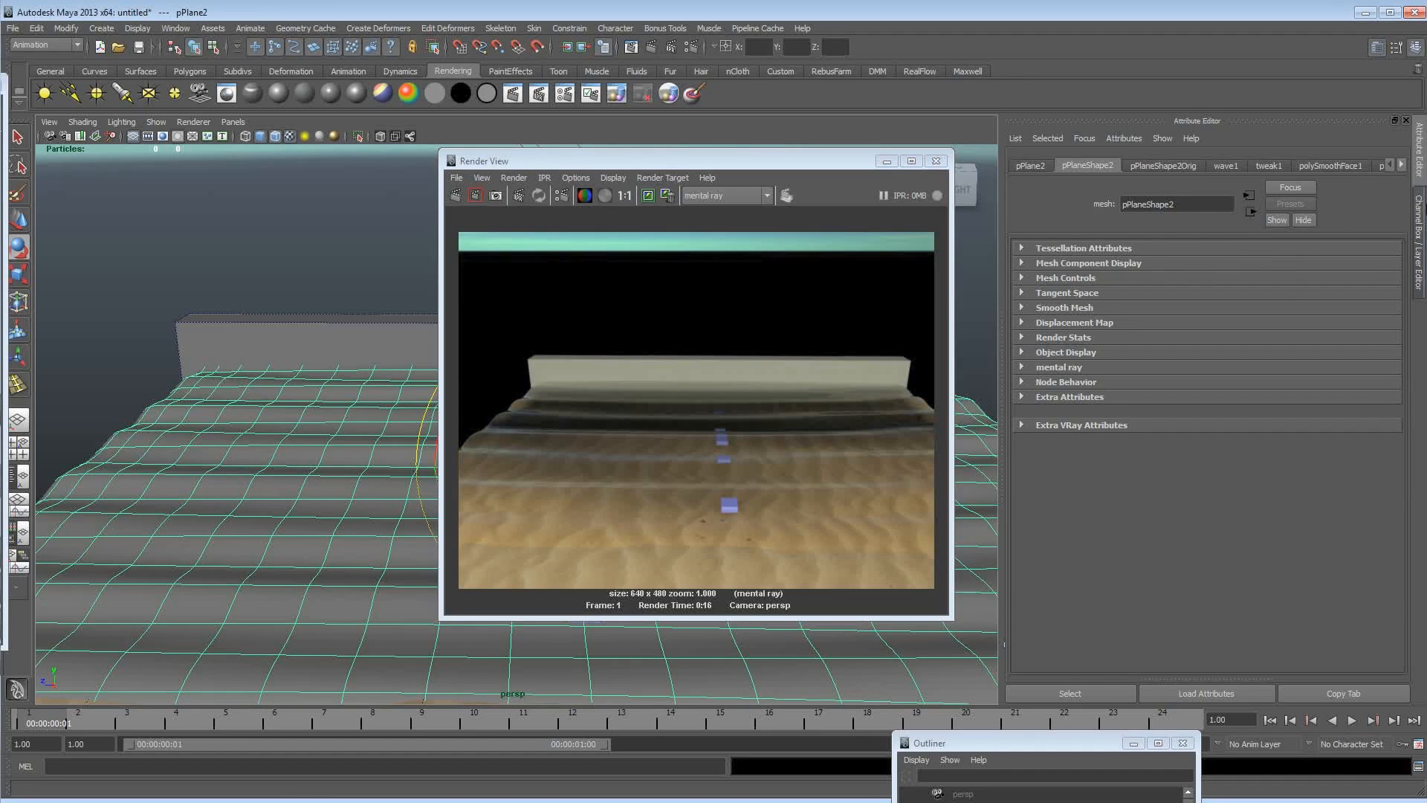
{"action": "left_click", "coordinate": [1402, 165]}
{"action": "left_click", "coordinate": [1401, 165]}
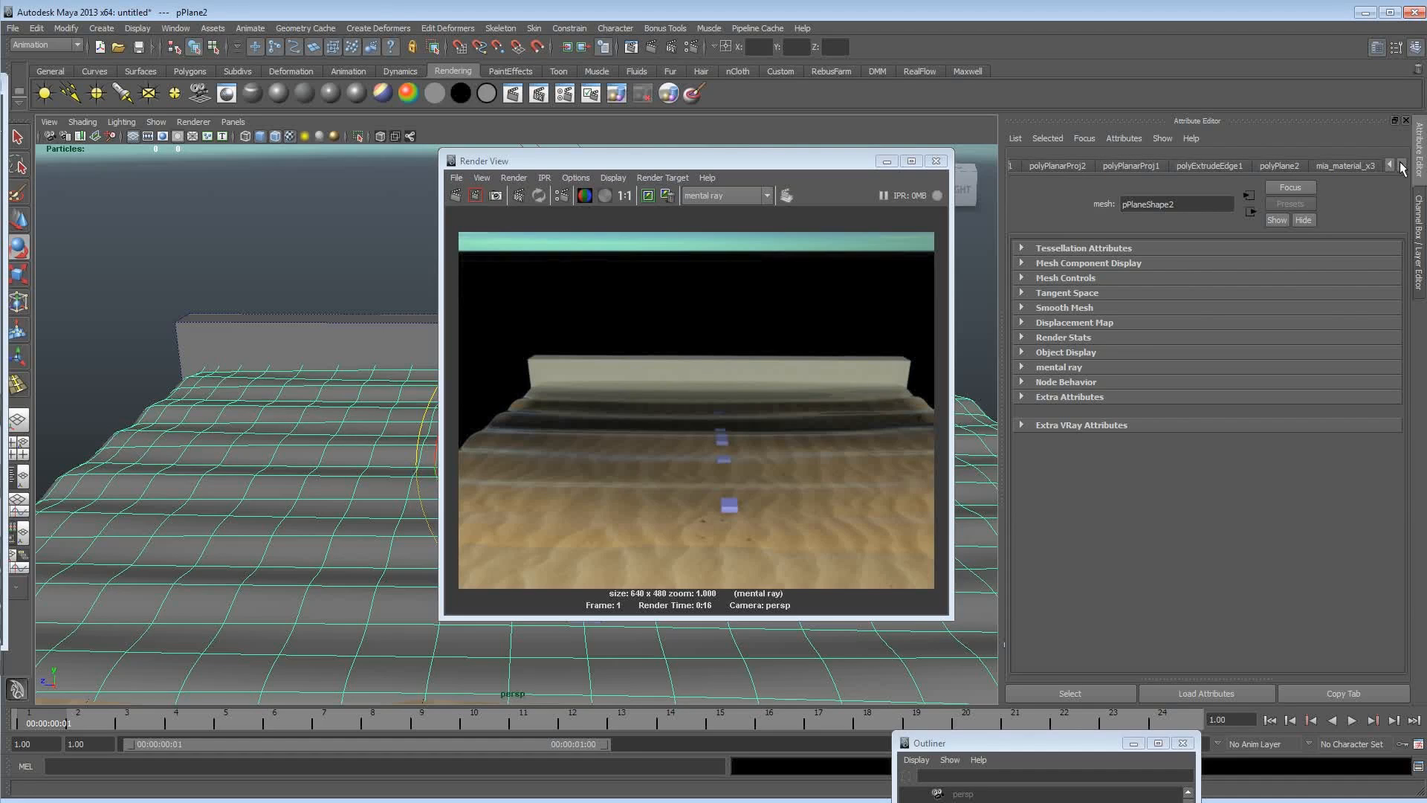
{"action": "left_click", "coordinate": [1347, 165]}
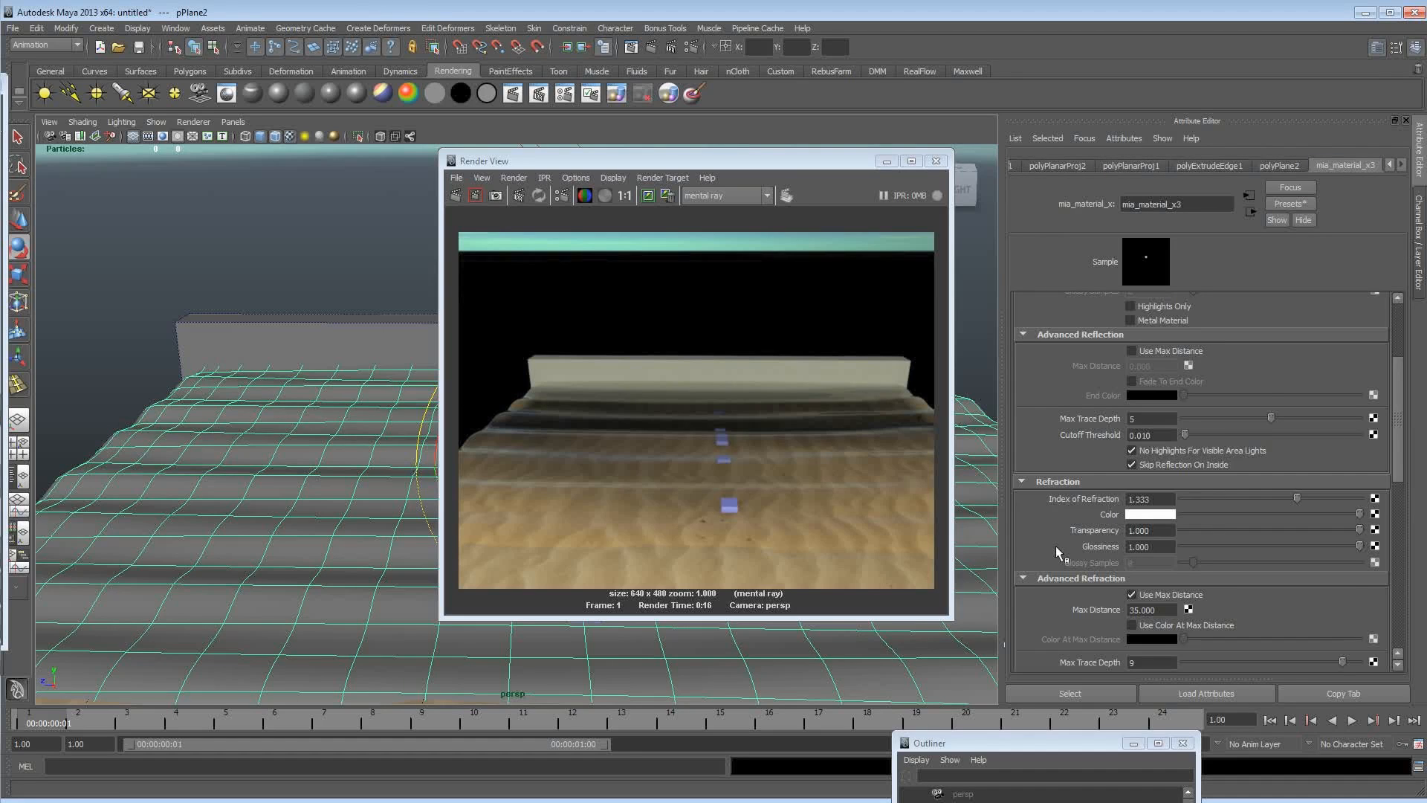
{"action": "scroll", "coordinate": [1056, 546], "scroll_direction": "down", "scroll_amount": 2}
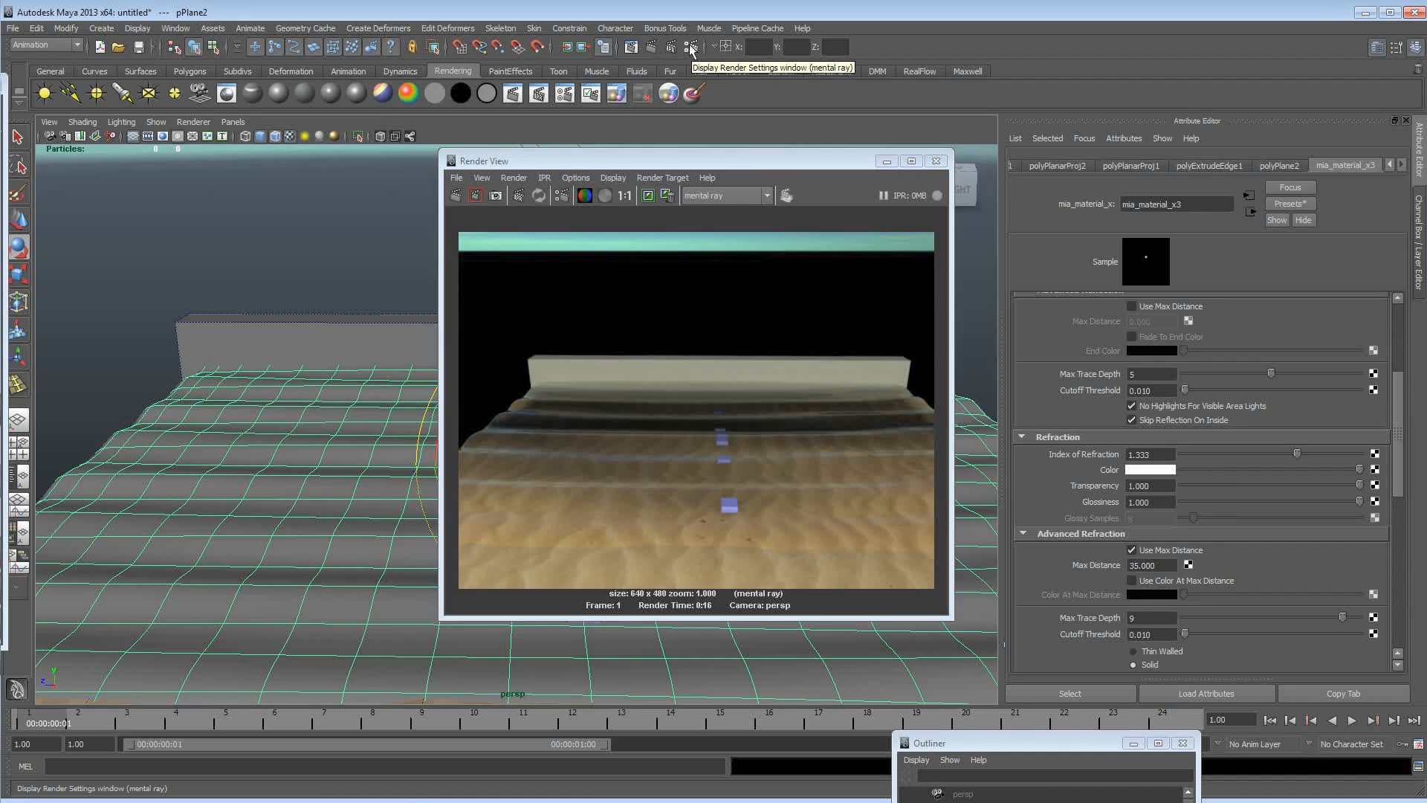
Find the Ocean Shader in the Hypershade by searching "oce" and assign a new one to the water plane.
{"action": "left_click_drag", "start_coordinate": [0, 86], "coordinate": [942, 90]}
{"action": "left_click", "coordinate": [78, 169]}
{"action": "type", "text": "oce"}
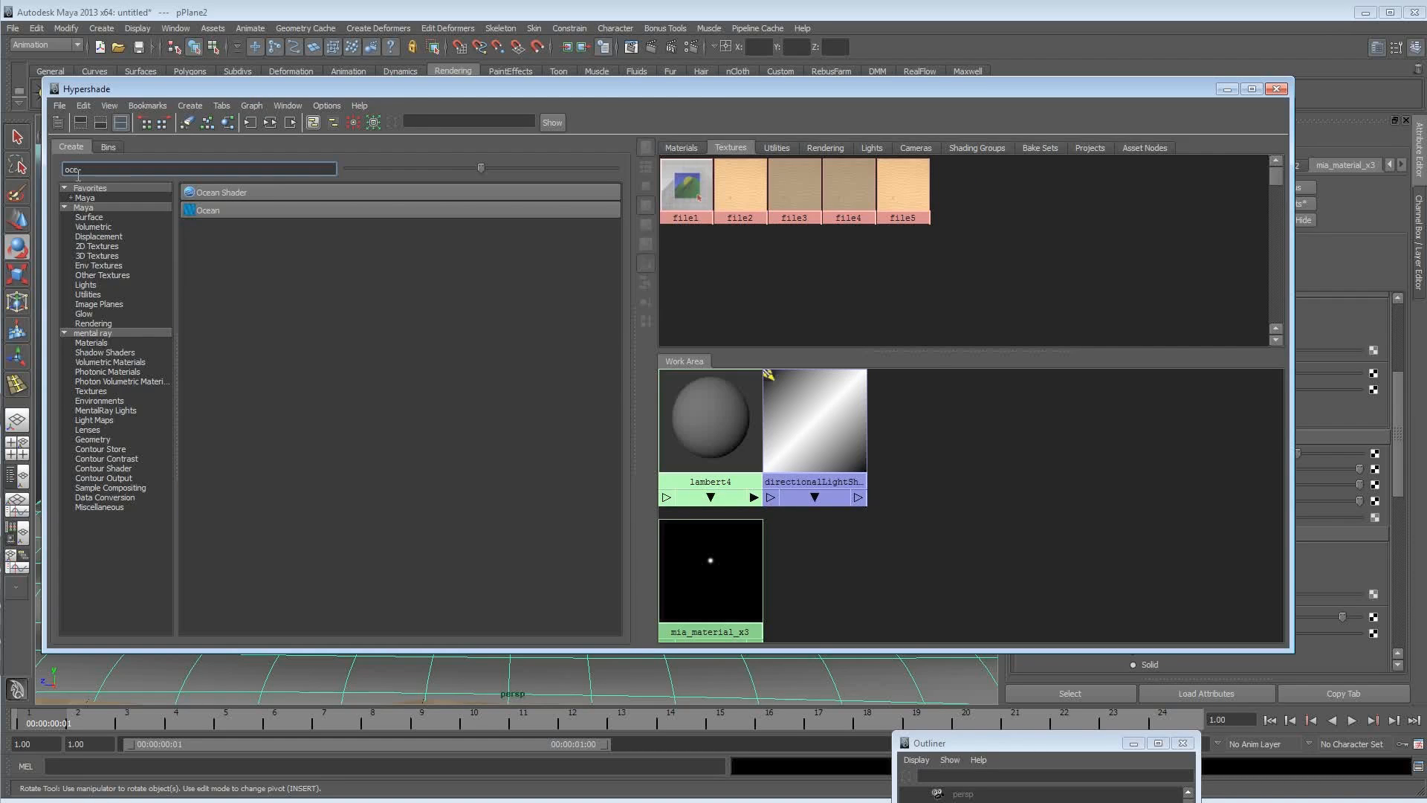
{"action": "left_click", "coordinate": [261, 191]}
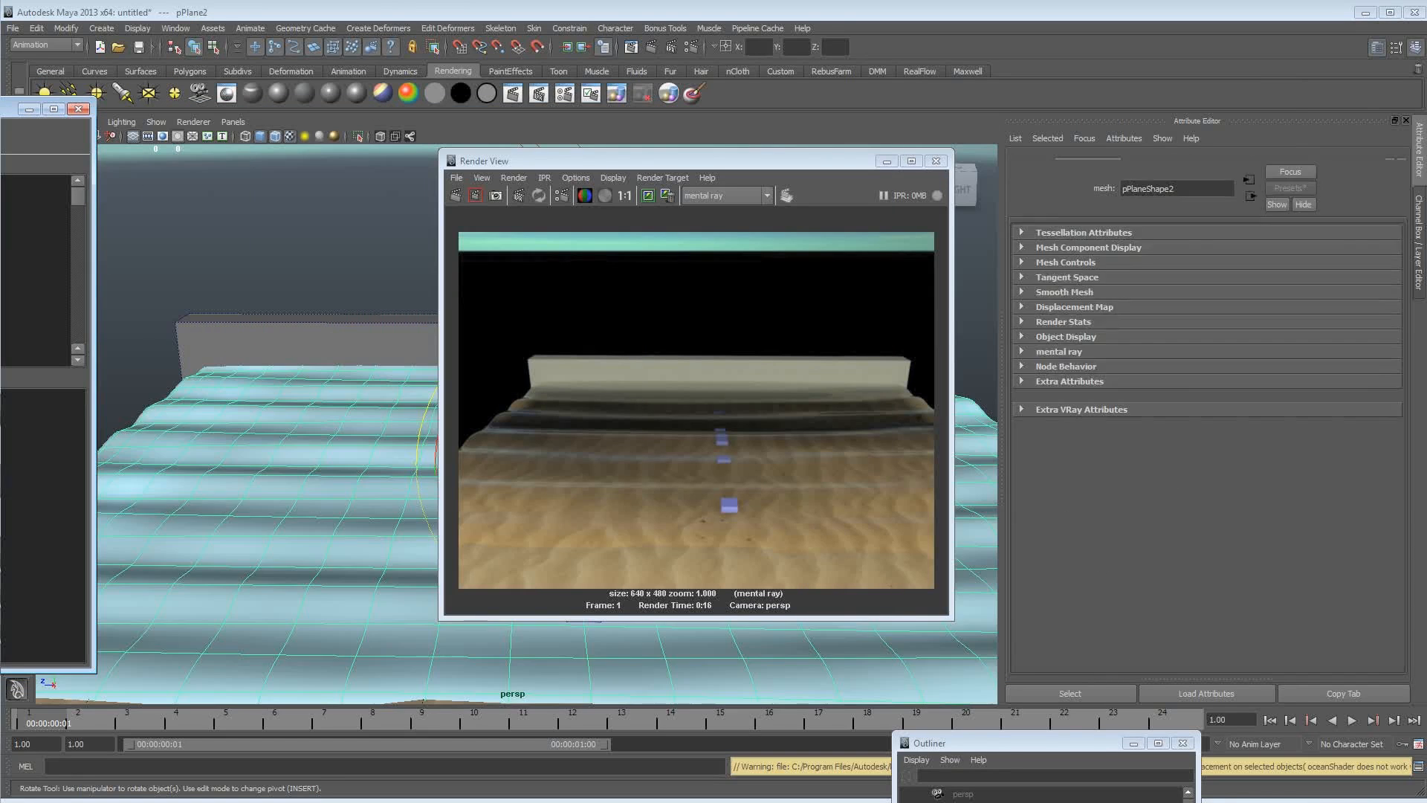
{"action": "left_click_drag", "start_coordinate": [834, 164], "coordinate": [808, 163]}
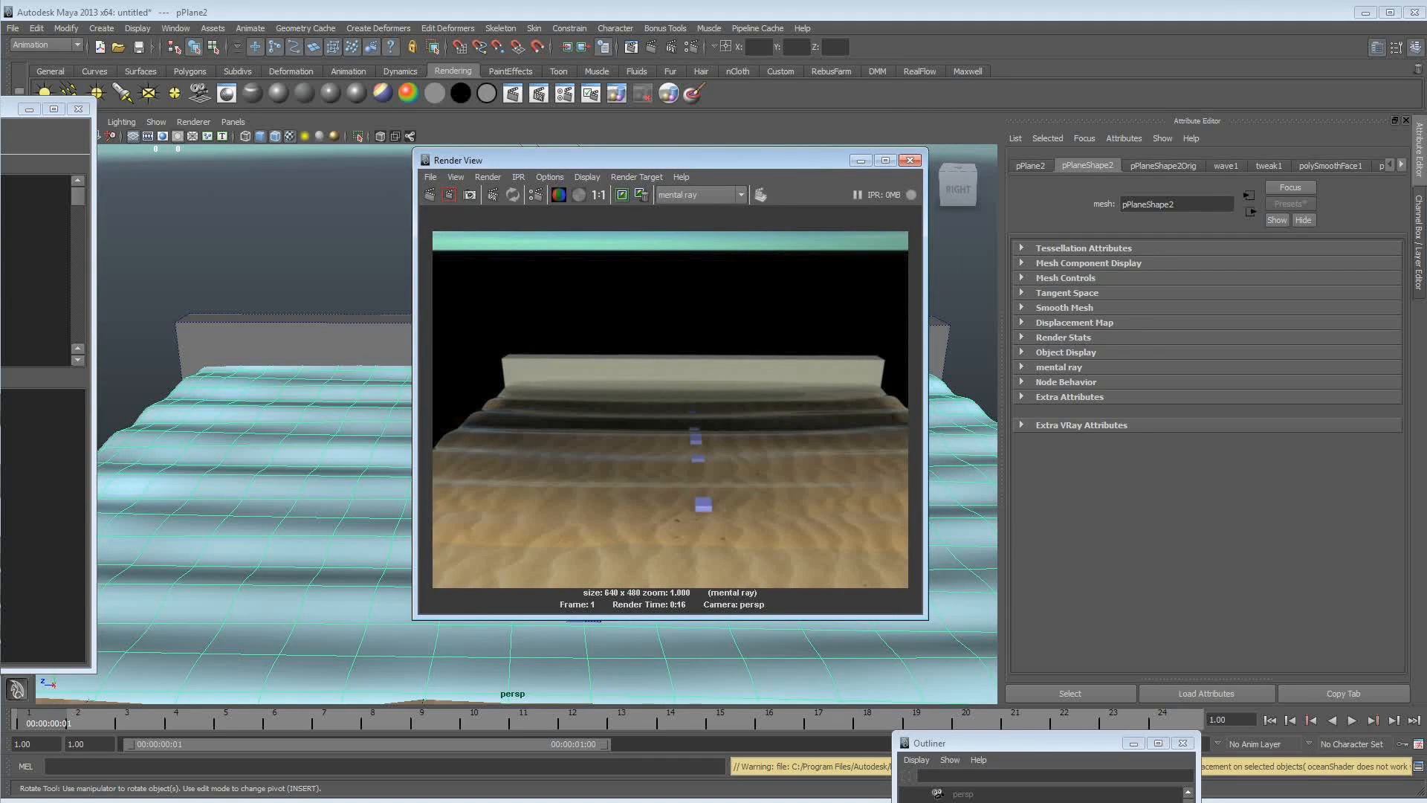
Set the Ocean Shader's refractive index to 1.333 in its common material attributes and render the full frame.
{"action": "left_click", "coordinate": [2, 550]}
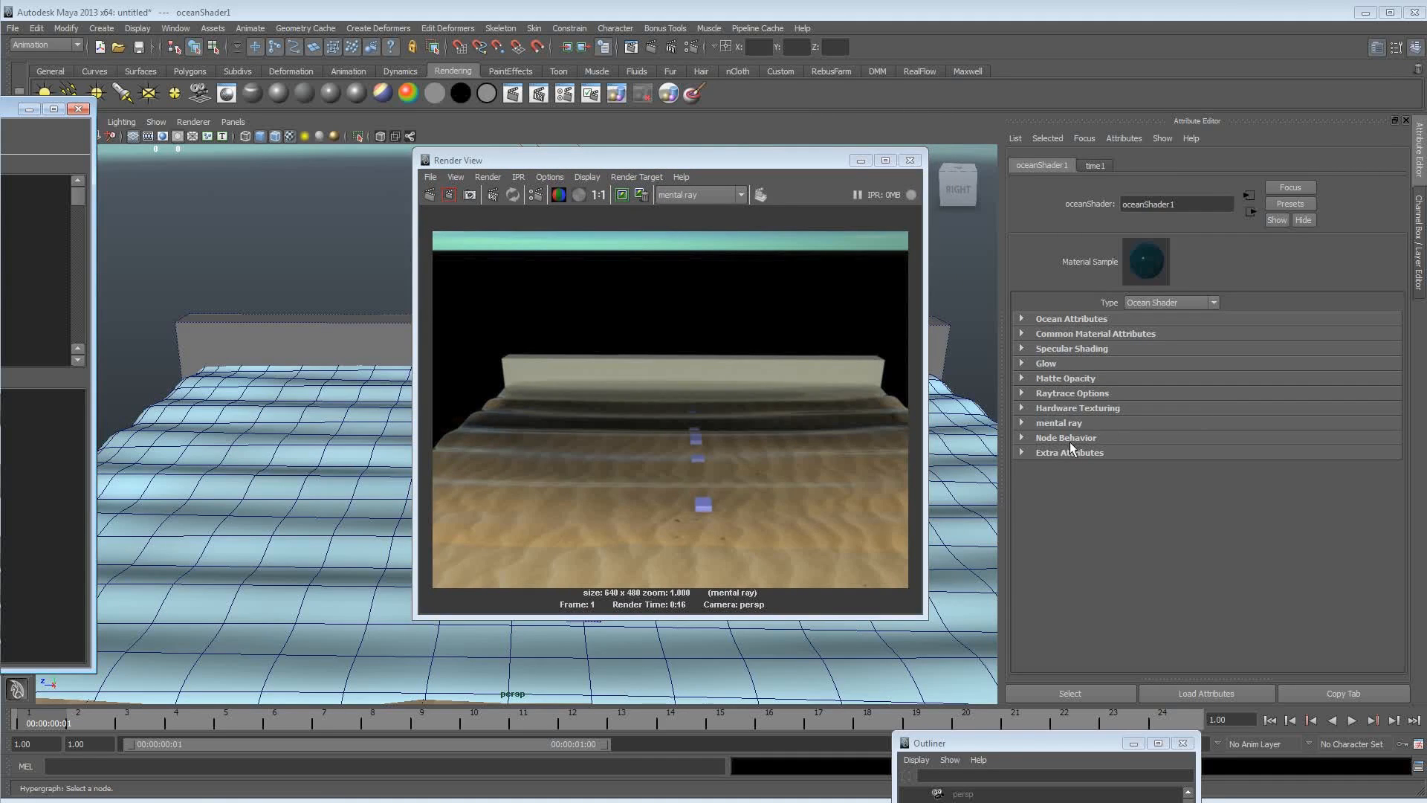
{"action": "left_click", "coordinate": [1069, 392]}
{"action": "left_click", "coordinate": [1131, 409]}
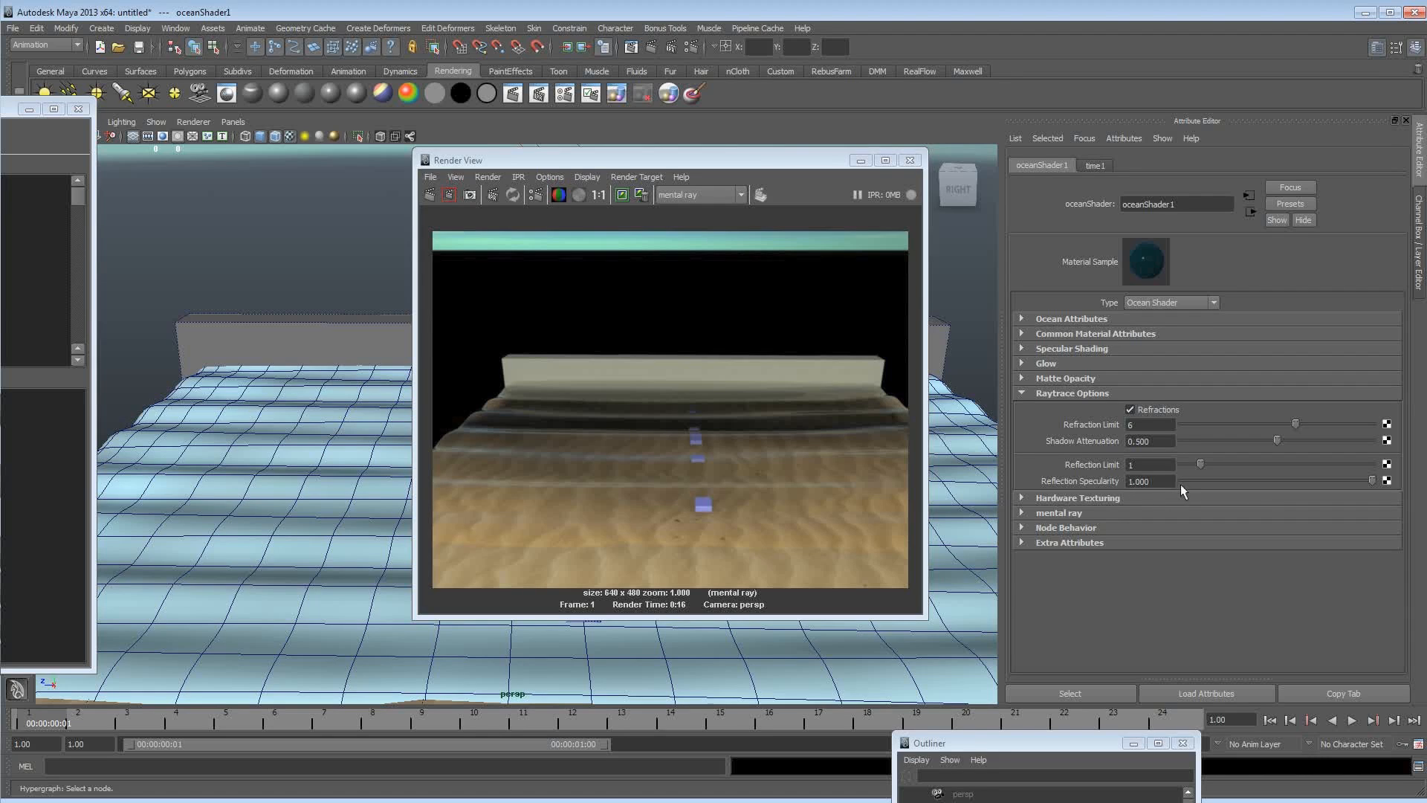
{"action": "left_click", "coordinate": [1069, 379]}
{"action": "left_click", "coordinate": [1068, 379]}
{"action": "left_click", "coordinate": [1064, 347]}
{"action": "left_click", "coordinate": [1064, 335]}
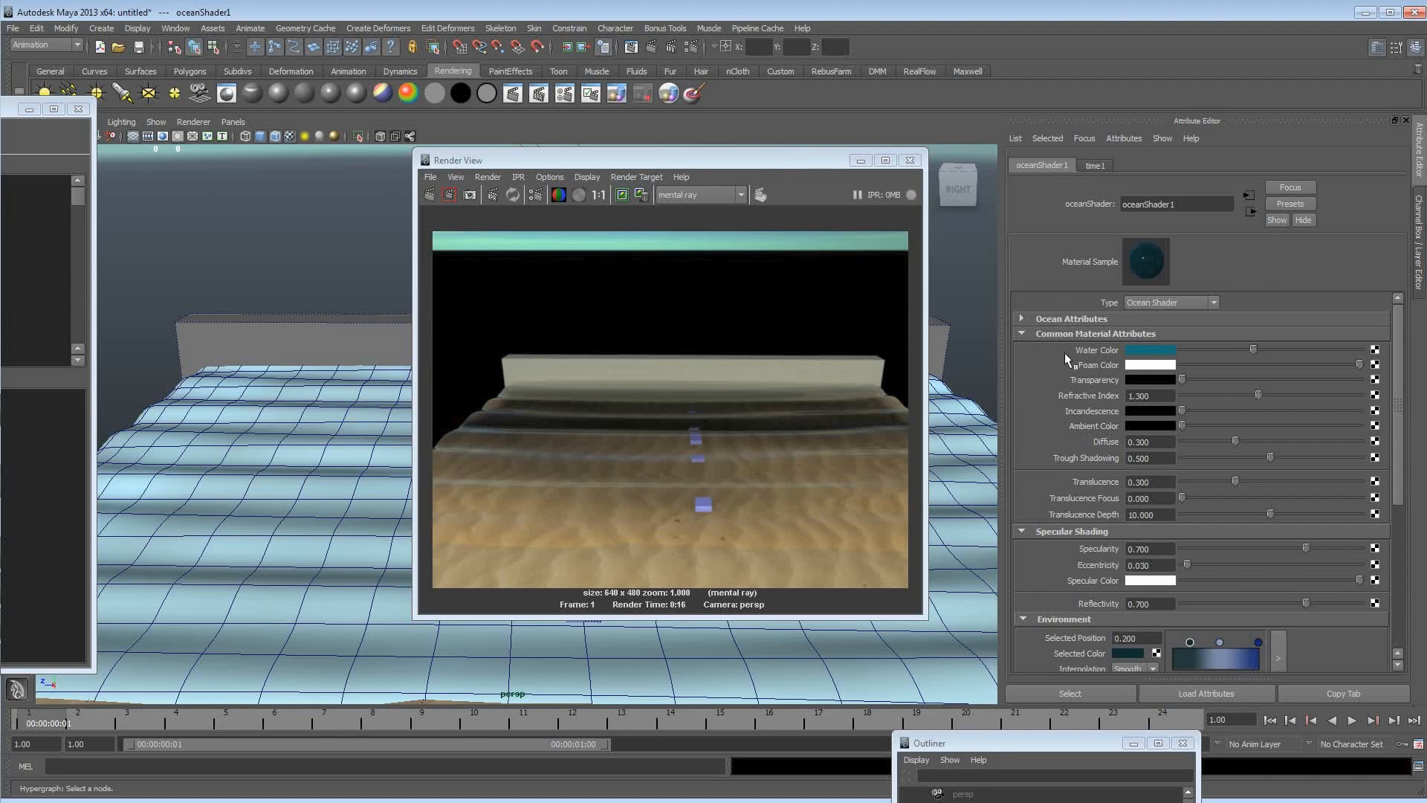
{"action": "left_click", "coordinate": [1150, 395]}
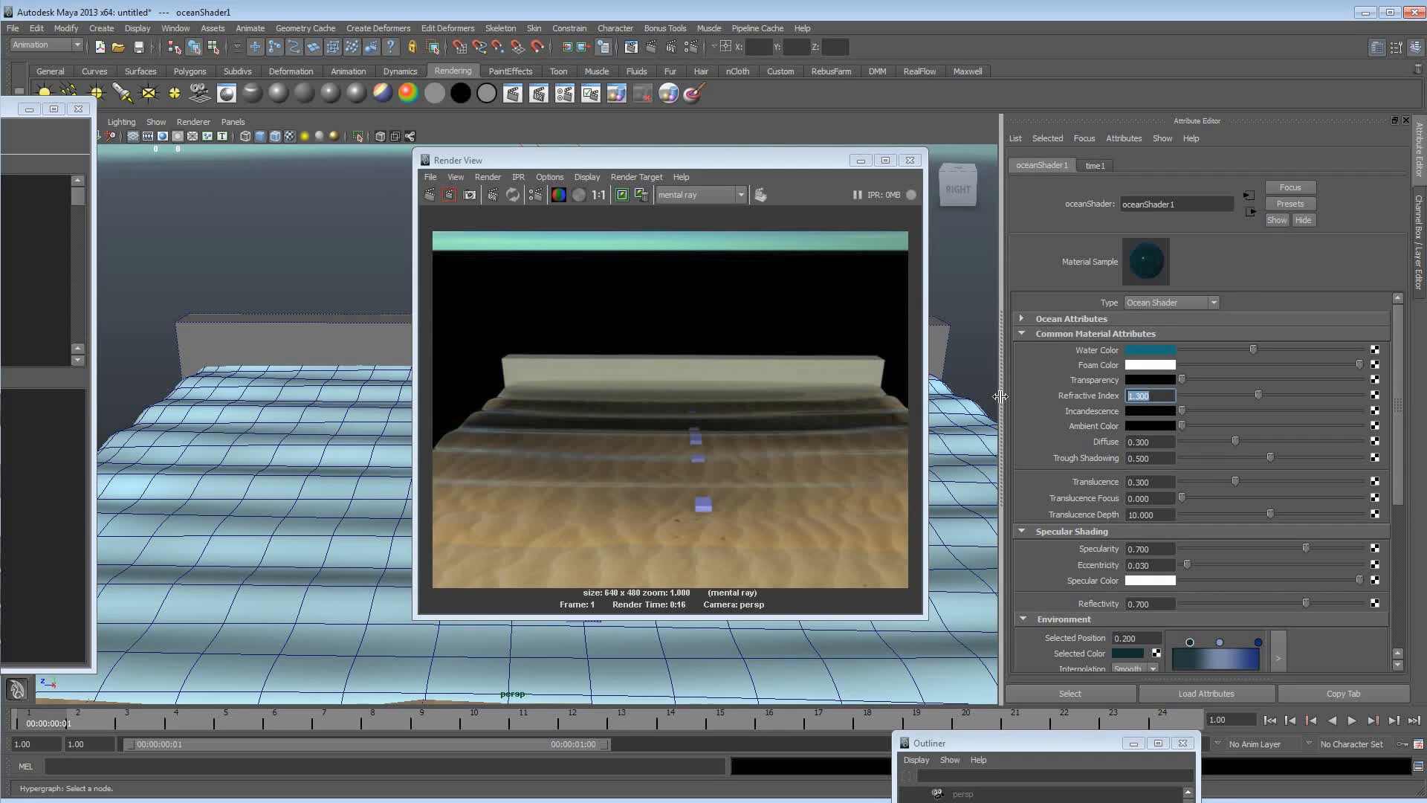
{"action": "type", "text": "1.333"}
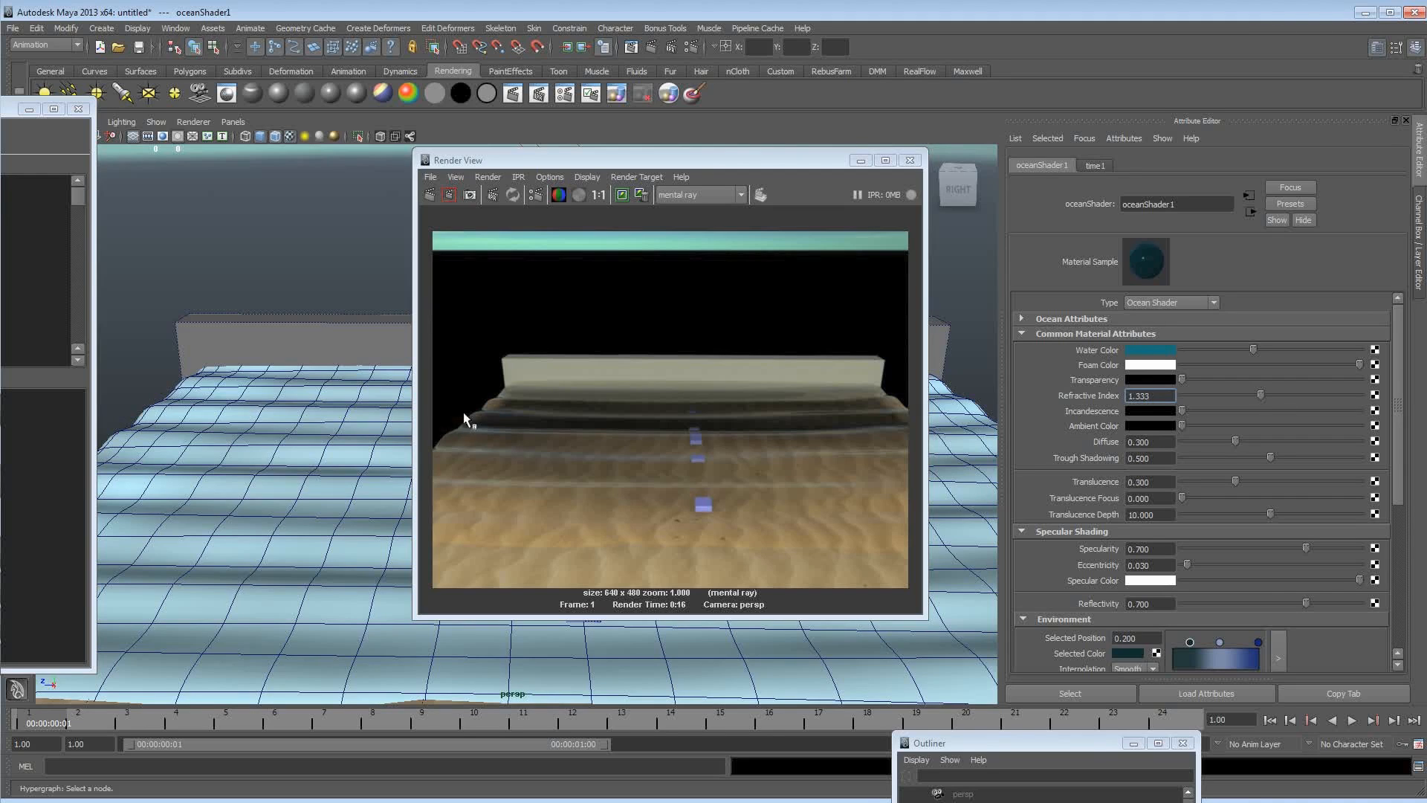
{"action": "left_click", "coordinate": [430, 196]}
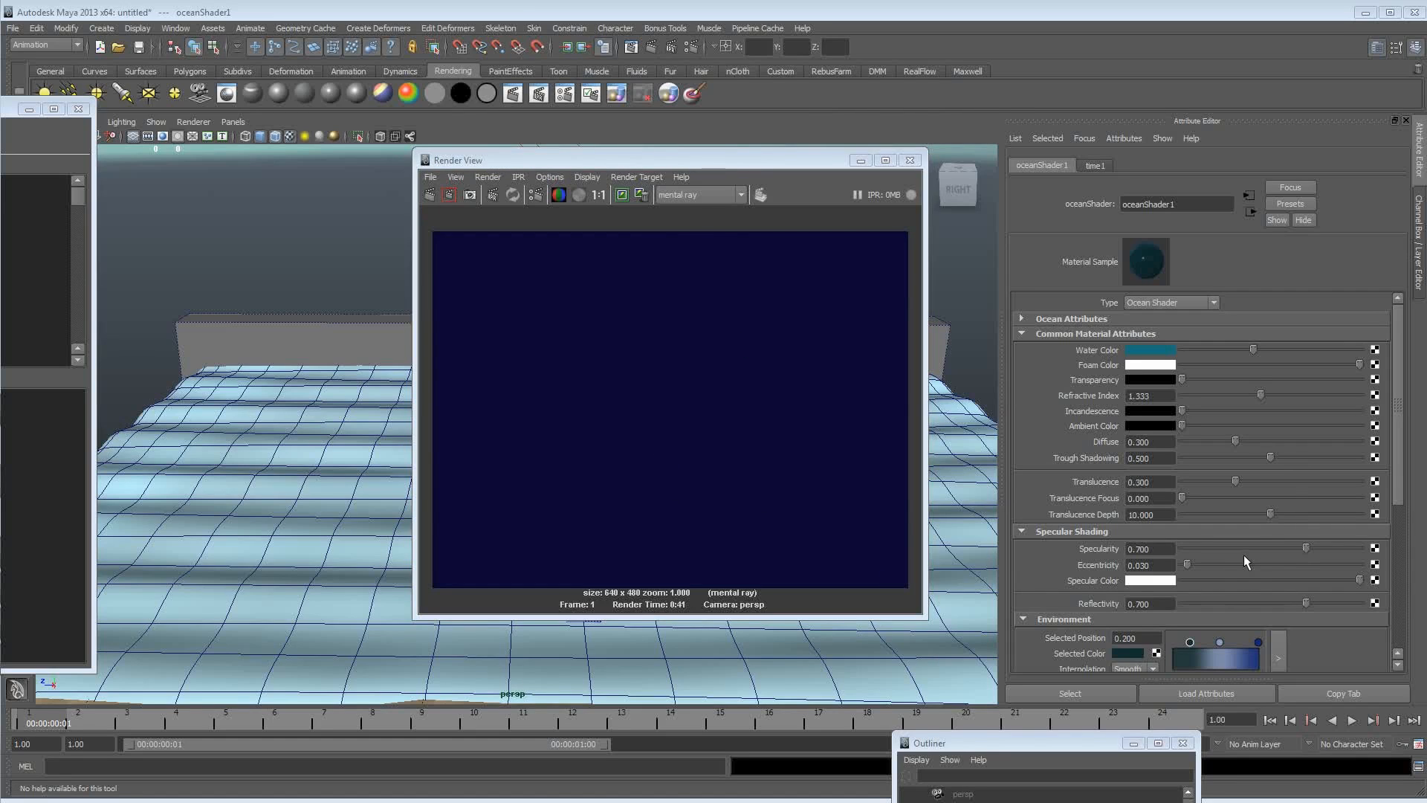
Set the Ocean Shader's scale to 0.583 in the ocean attributes.
{"action": "left_click", "coordinate": [281, 537]}
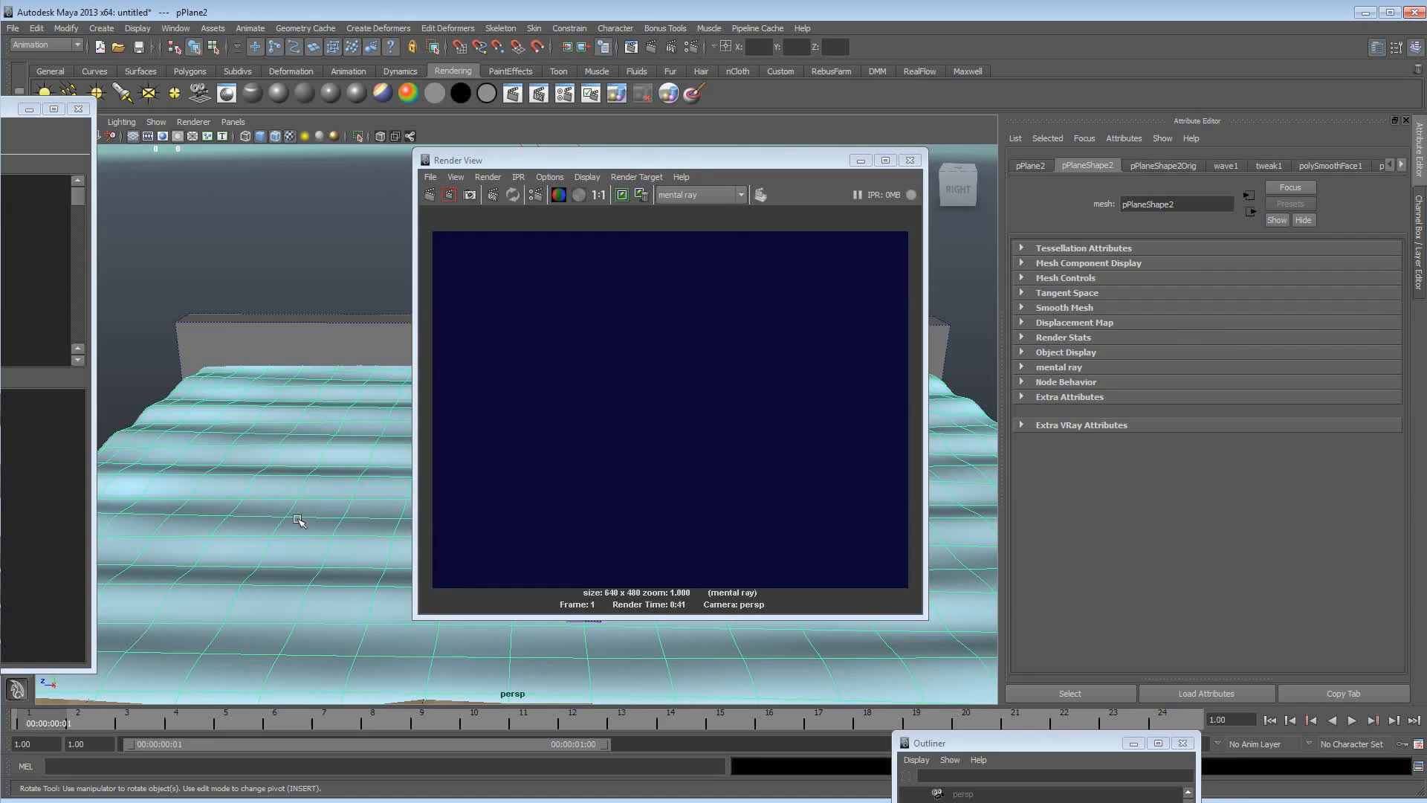
{"action": "left_click", "coordinate": [1402, 165]}
{"action": "left_click", "coordinate": [1400, 166]}
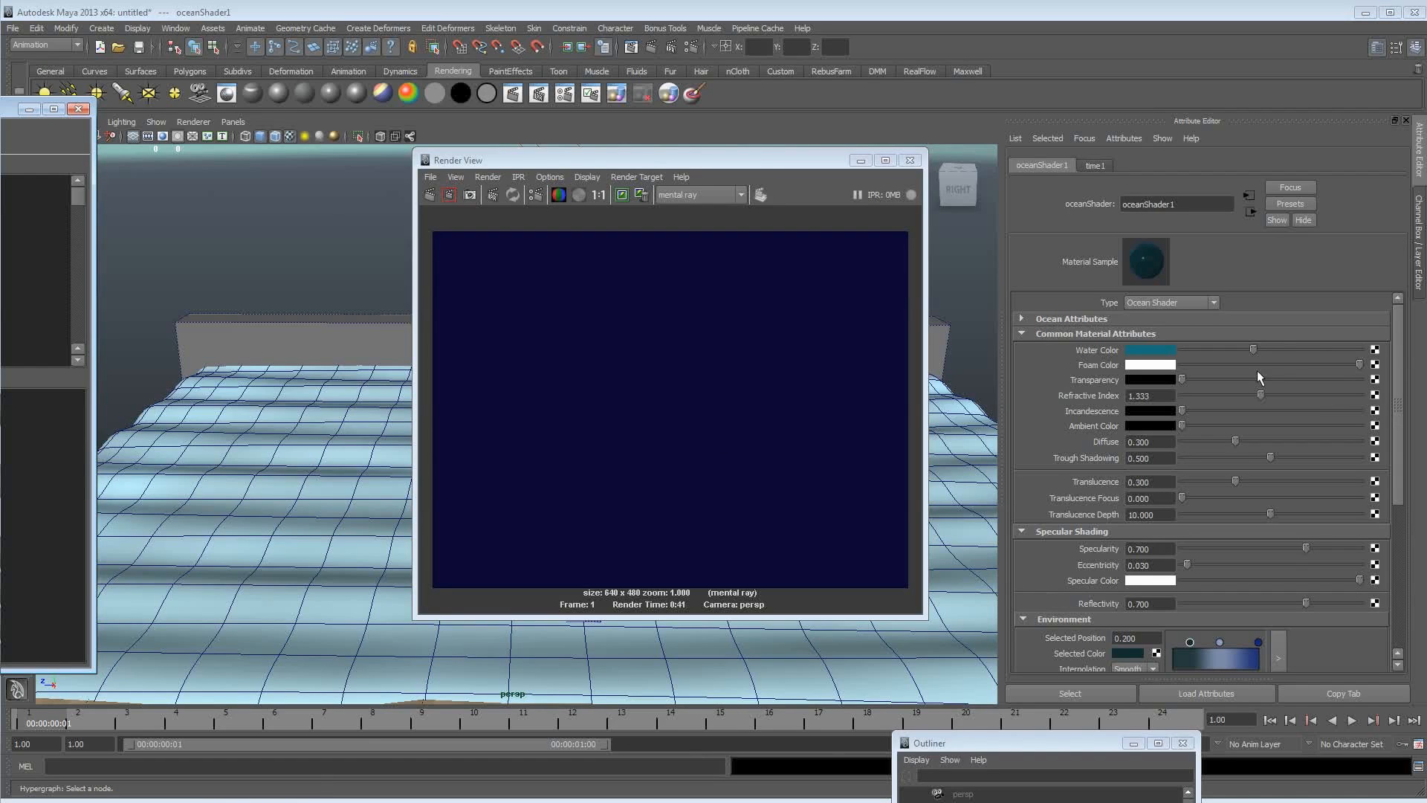
{"action": "left_click", "coordinate": [1092, 319]}
{"action": "left_click", "coordinate": [1167, 336]}
{"action": "type", "text": "0.15"}
{"action": "key", "text": "Return"}
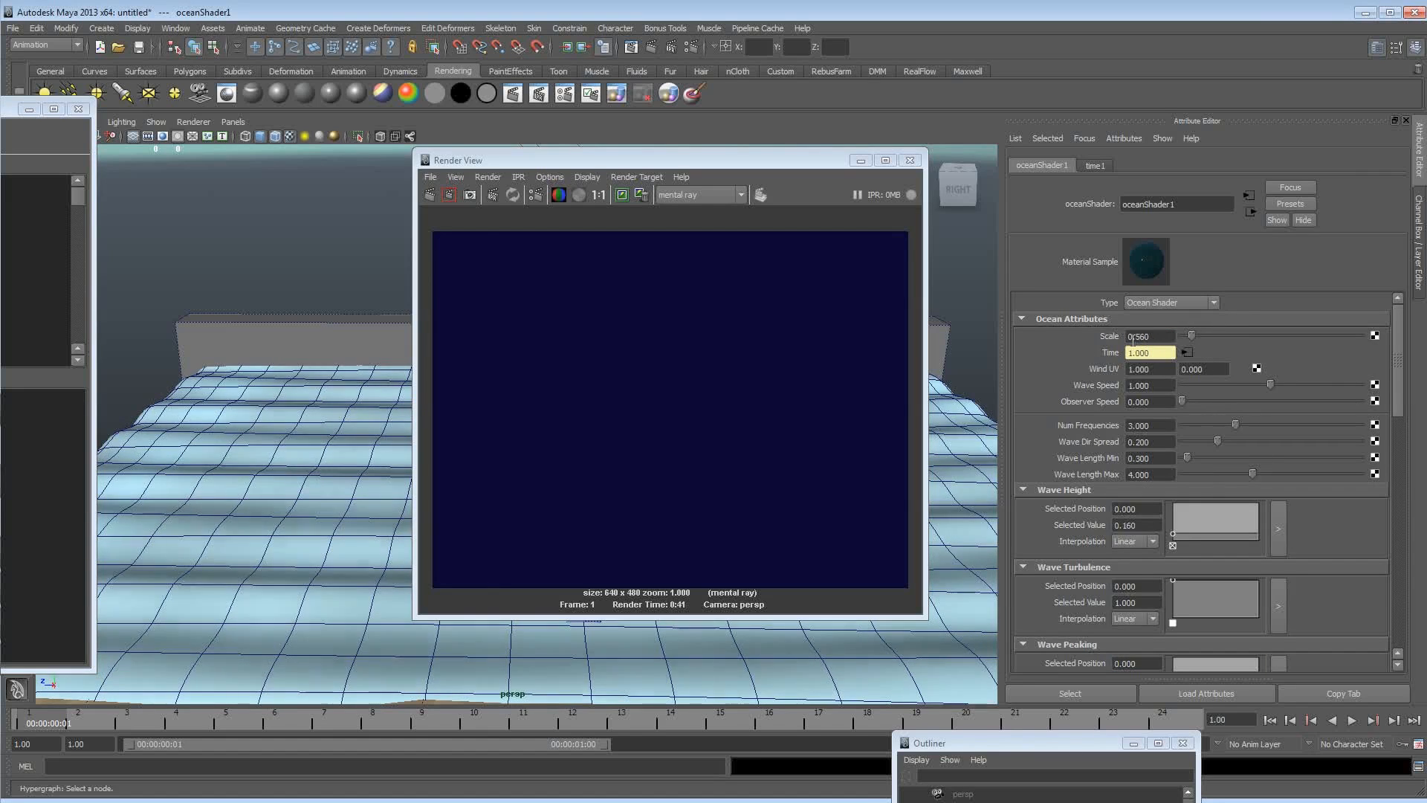
{"action": "left_click_drag", "start_coordinate": [1101, 345], "coordinate": [1064, 350], "text": "ctrl"}
{"action": "mouse_move", "coordinate": [1203, 336]}
{"action": "left_mouse_down"}
{"action": "mouse_move", "coordinate": [1245, 336]}
{"action": "mouse_move", "coordinate": [1183, 336]}
{"action": "mouse_move", "coordinate": [1295, 338]}
{"action": "mouse_move", "coordinate": [1167, 345]}
{"action": "mouse_move", "coordinate": [1334, 341]}
{"action": "mouse_move", "coordinate": [1192, 351]}
{"action": "left_mouse_up"}
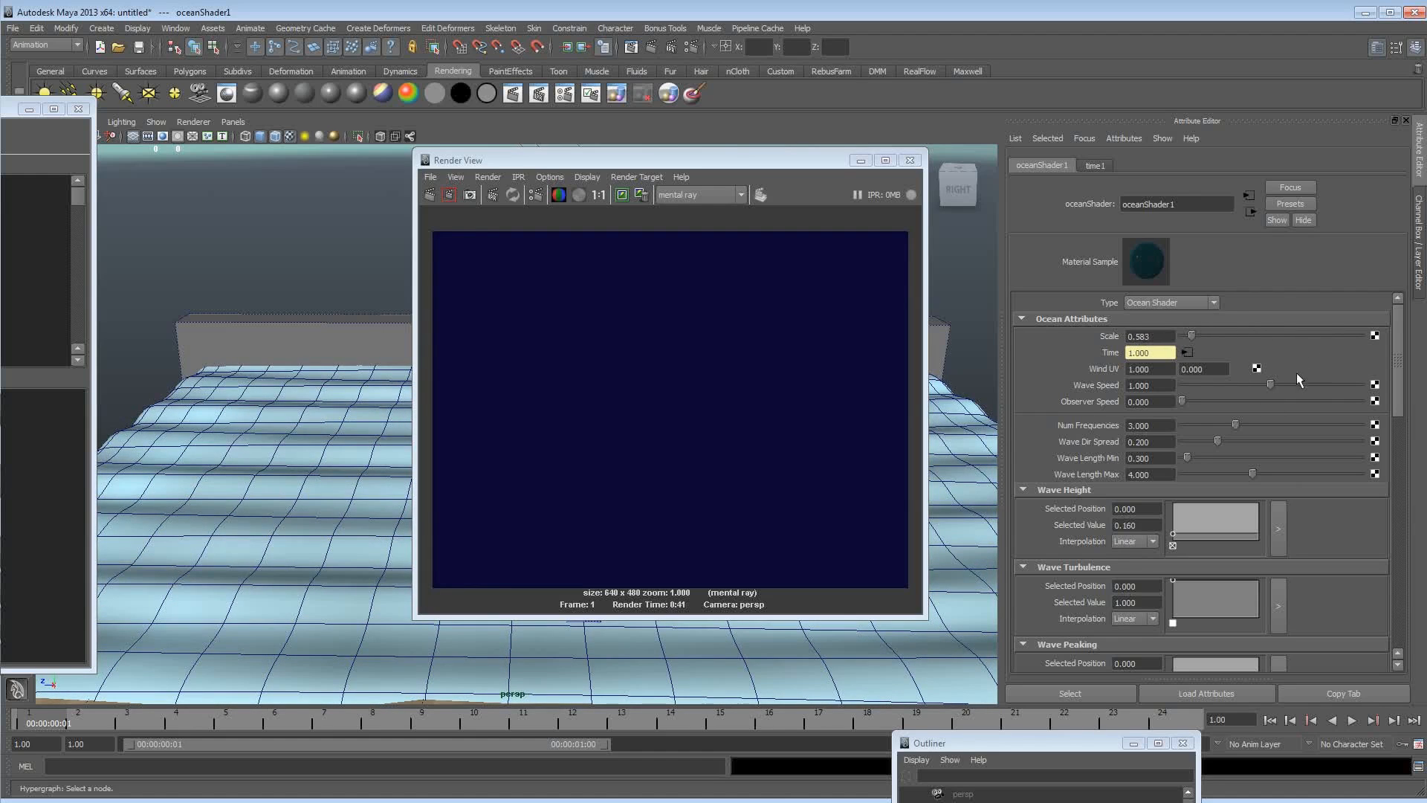
Render only a rectangular region over the lower middle of the frame to test the Ocean Shader.
{"action": "scroll", "coordinate": [1297, 372], "scroll_direction": "down", "scroll_amount": 5}
{"action": "left_click_drag", "start_coordinate": [628, 153], "coordinate": [618, 139]}
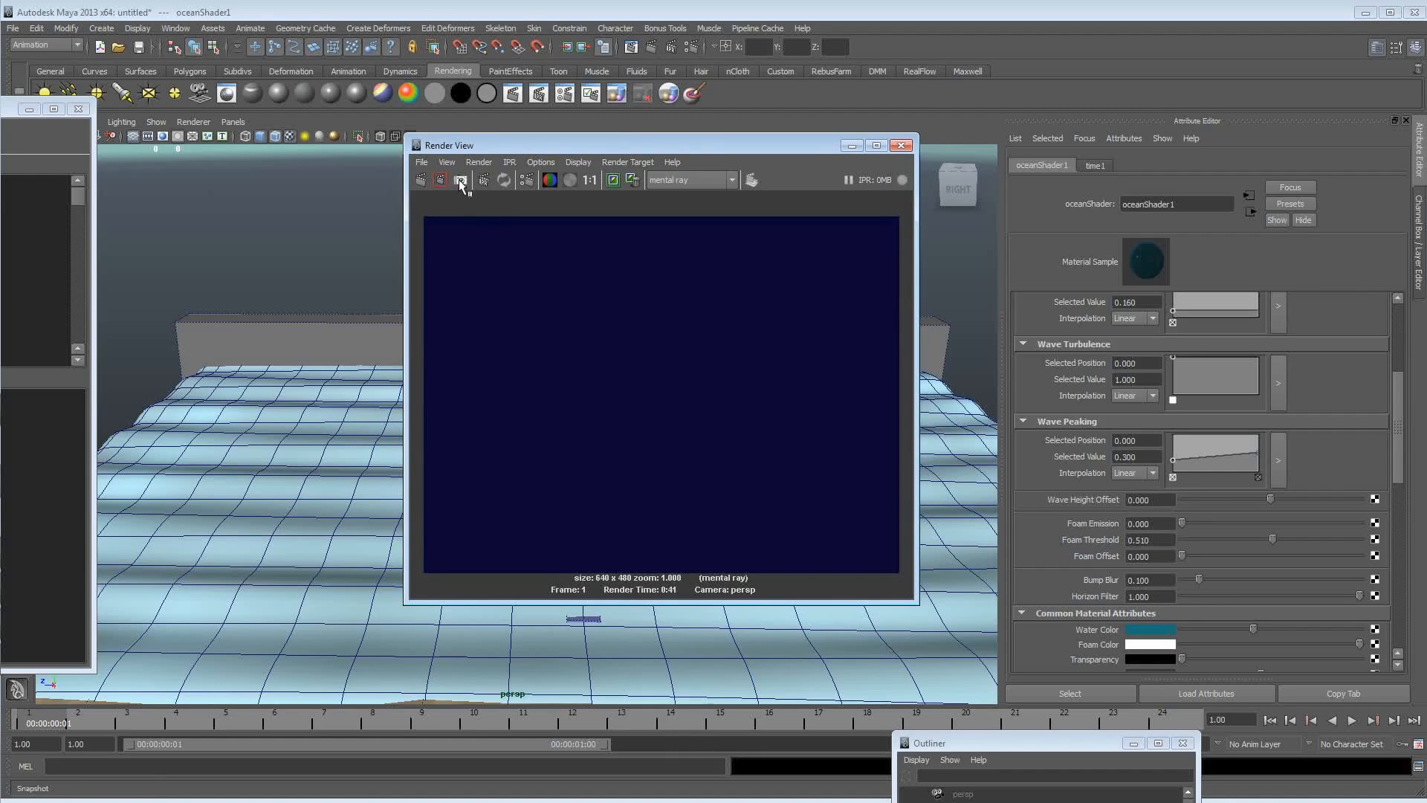
{"action": "left_click_drag", "start_coordinate": [524, 364], "coordinate": [767, 551]}
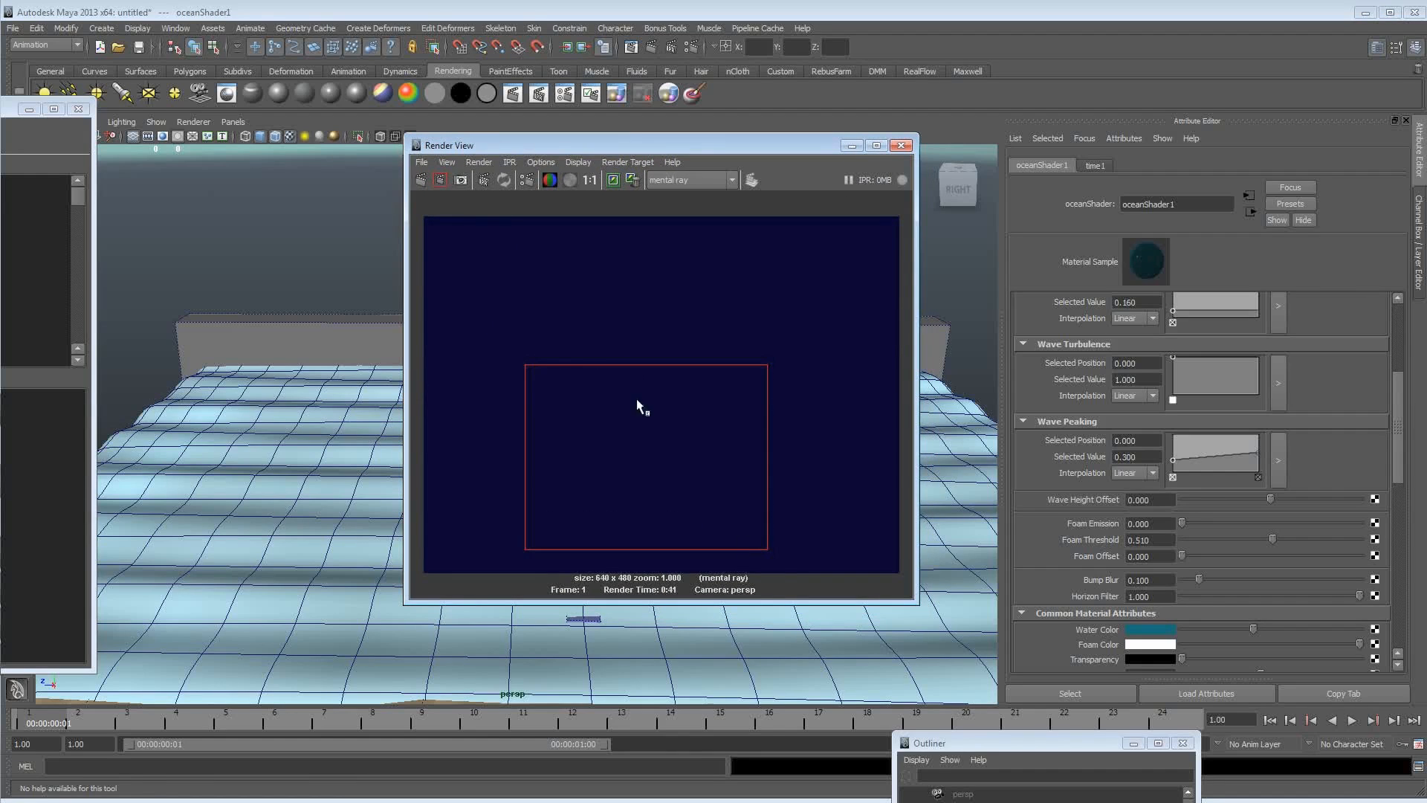
{"action": "left_click", "coordinate": [437, 179]}
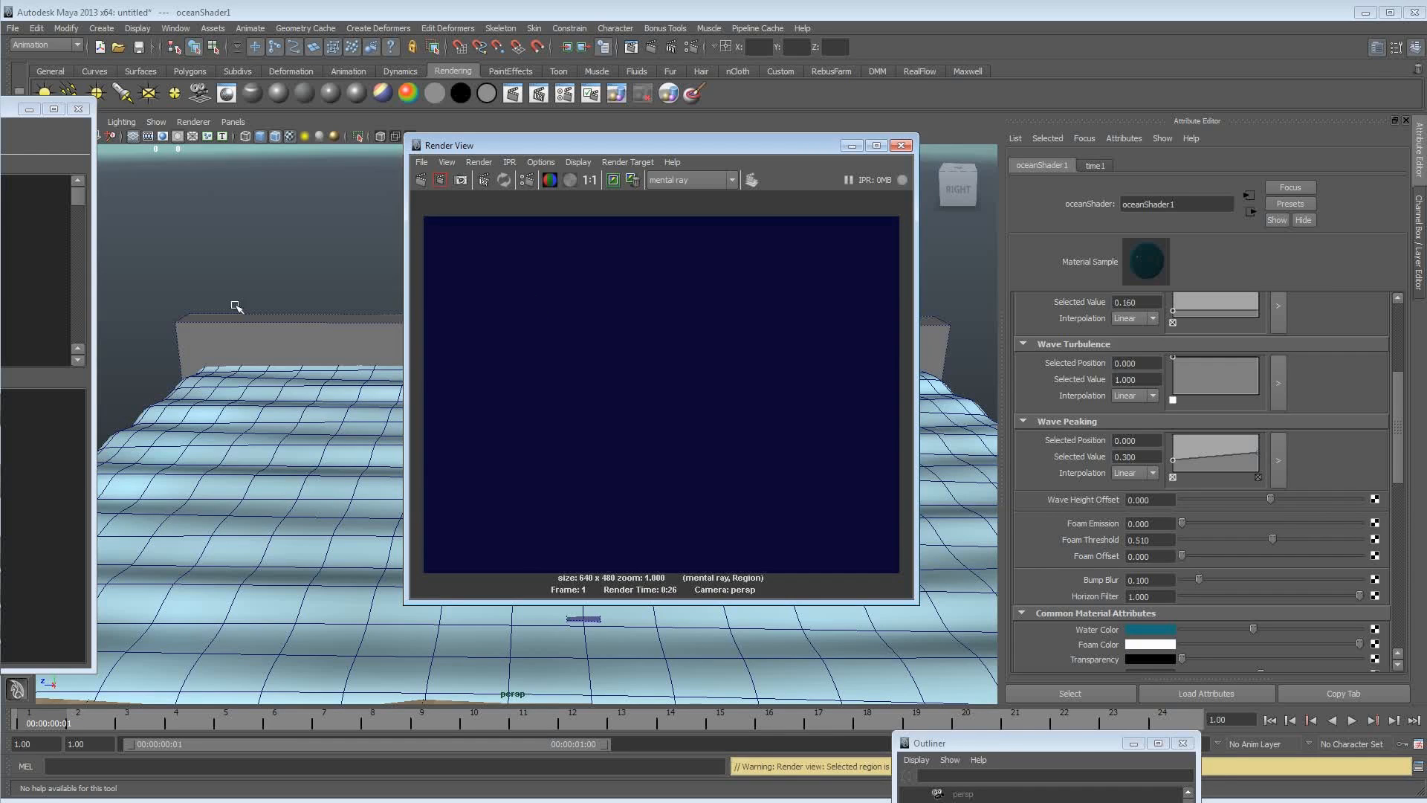
Assign the existing mia_material_x3 back to the water plane and render the full frame.
{"action": "left_click", "coordinate": [186, 512]}
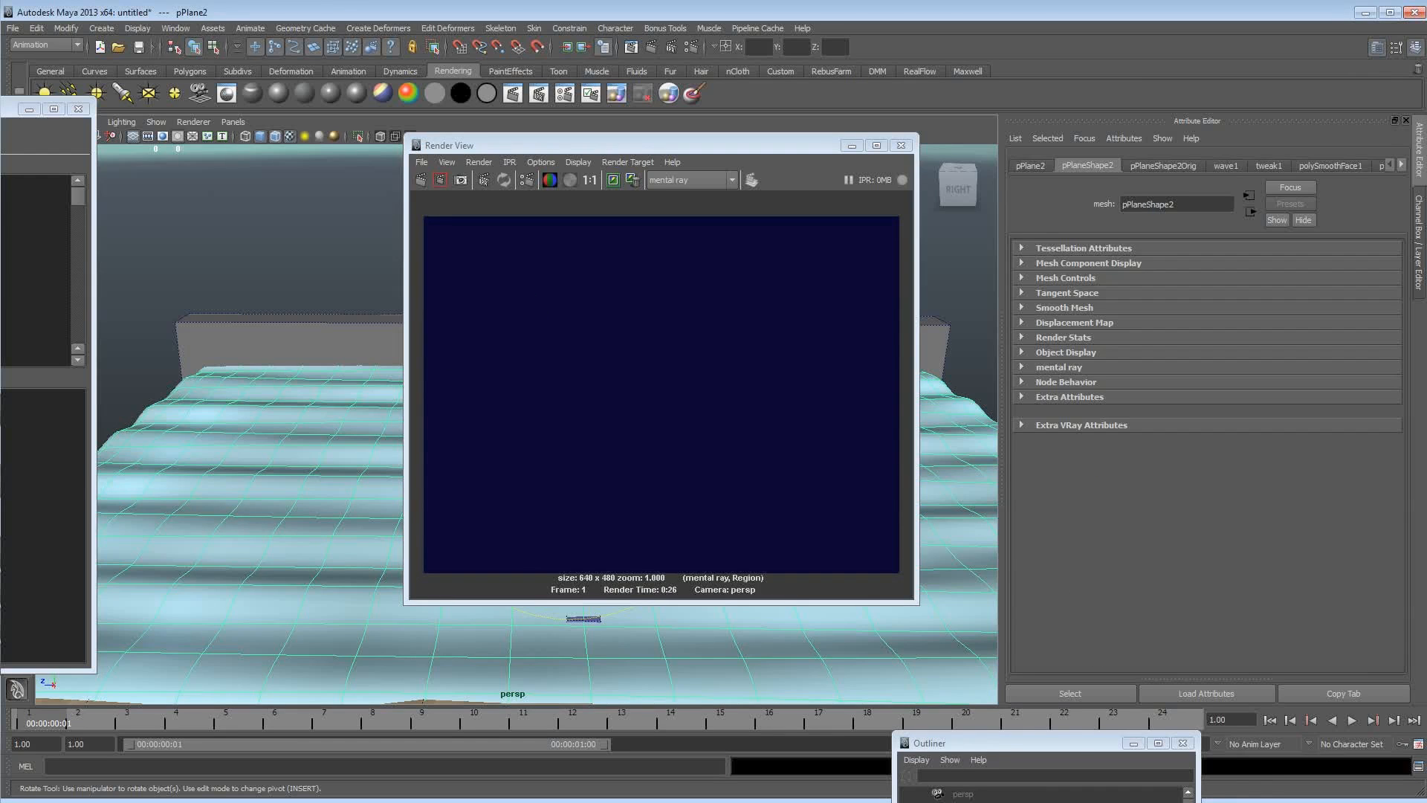
{"action": "left_click_drag", "start_coordinate": [620, 146], "coordinate": [580, 179]}
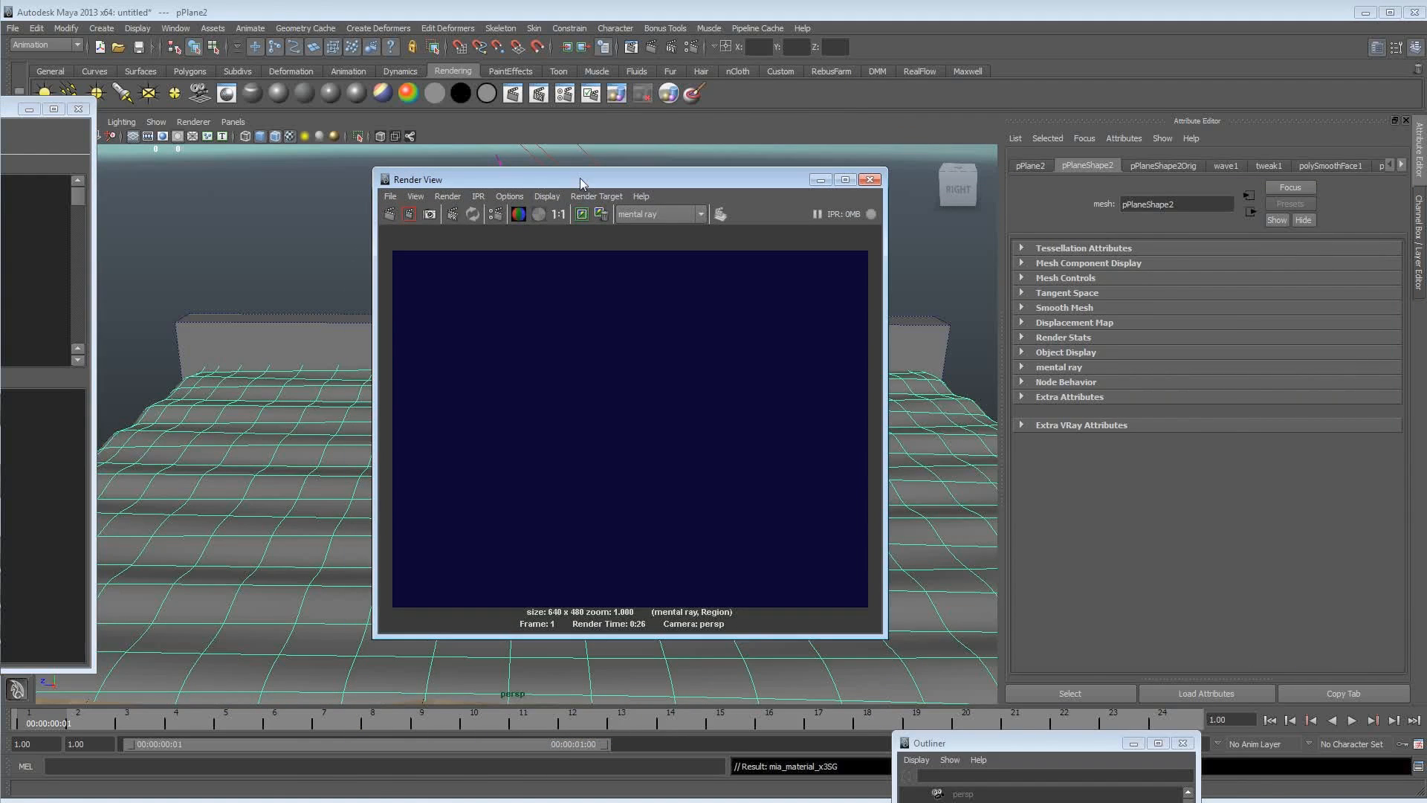
{"action": "left_click", "coordinate": [409, 214]}
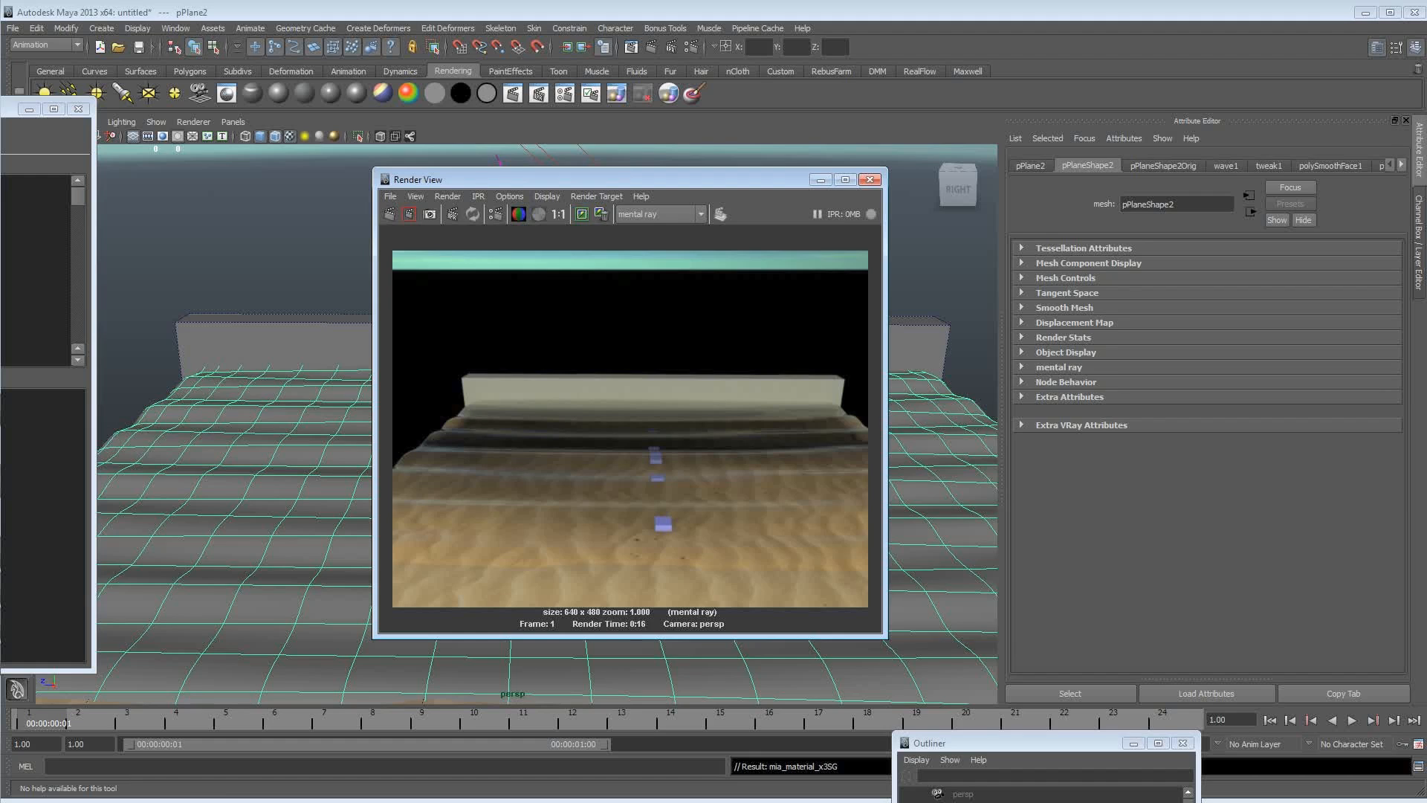
Try a dark blue Color At Max Distance with hue 240 in the mia_material_x3 advanced refraction settings and render the frame.
{"action": "left_click", "coordinate": [0, 439]}
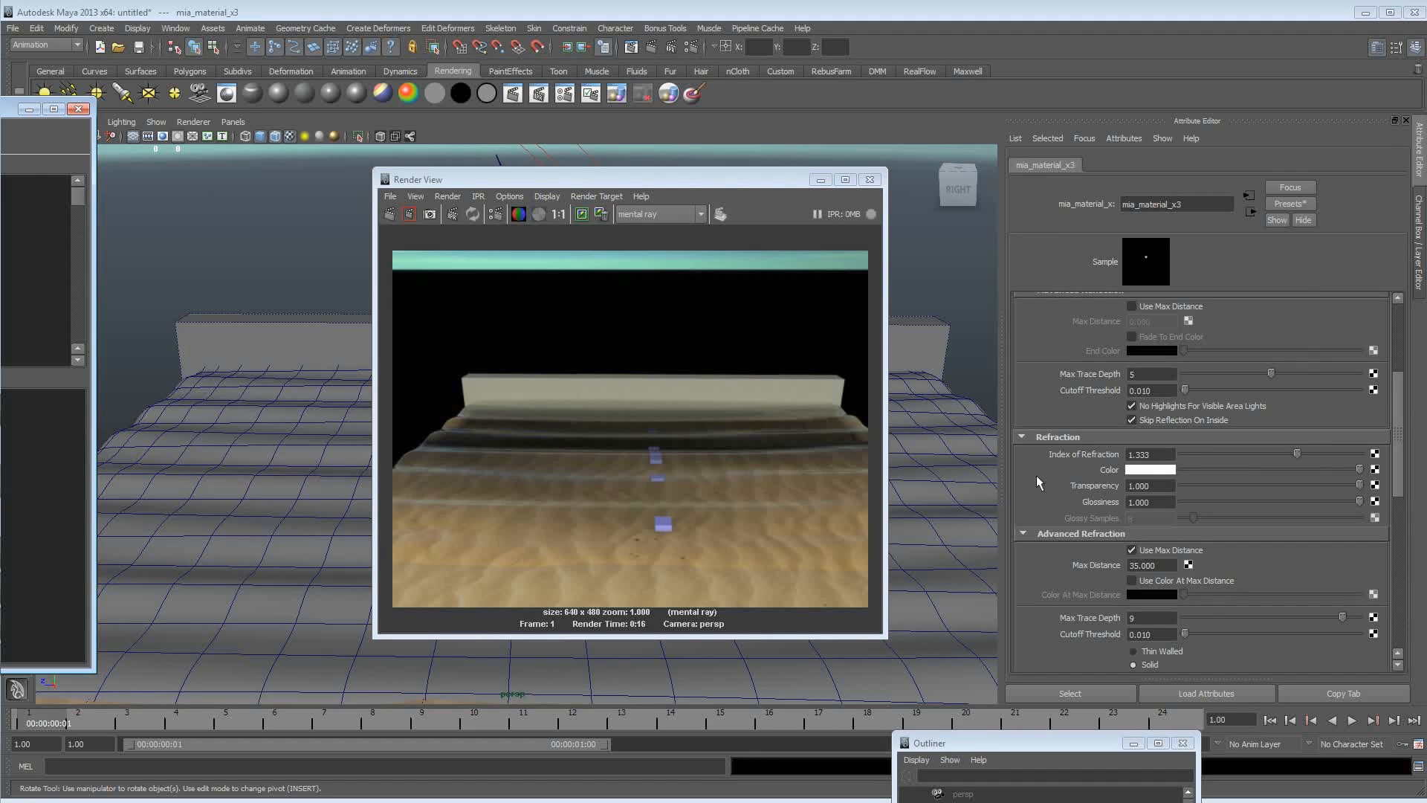
{"action": "scroll", "coordinate": [1042, 546], "scroll_direction": "down", "scroll_amount": 3}
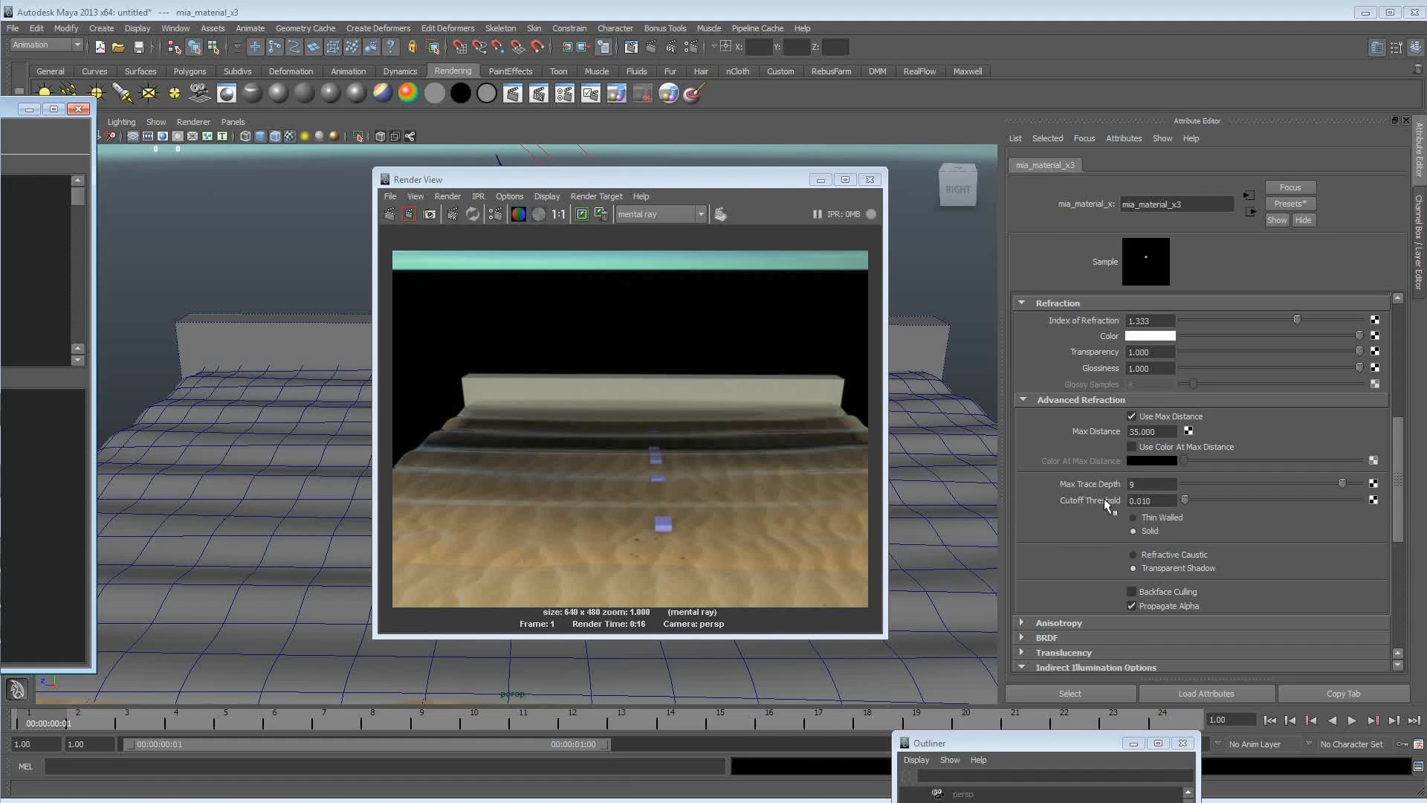
{"action": "left_click", "coordinate": [1162, 448]}
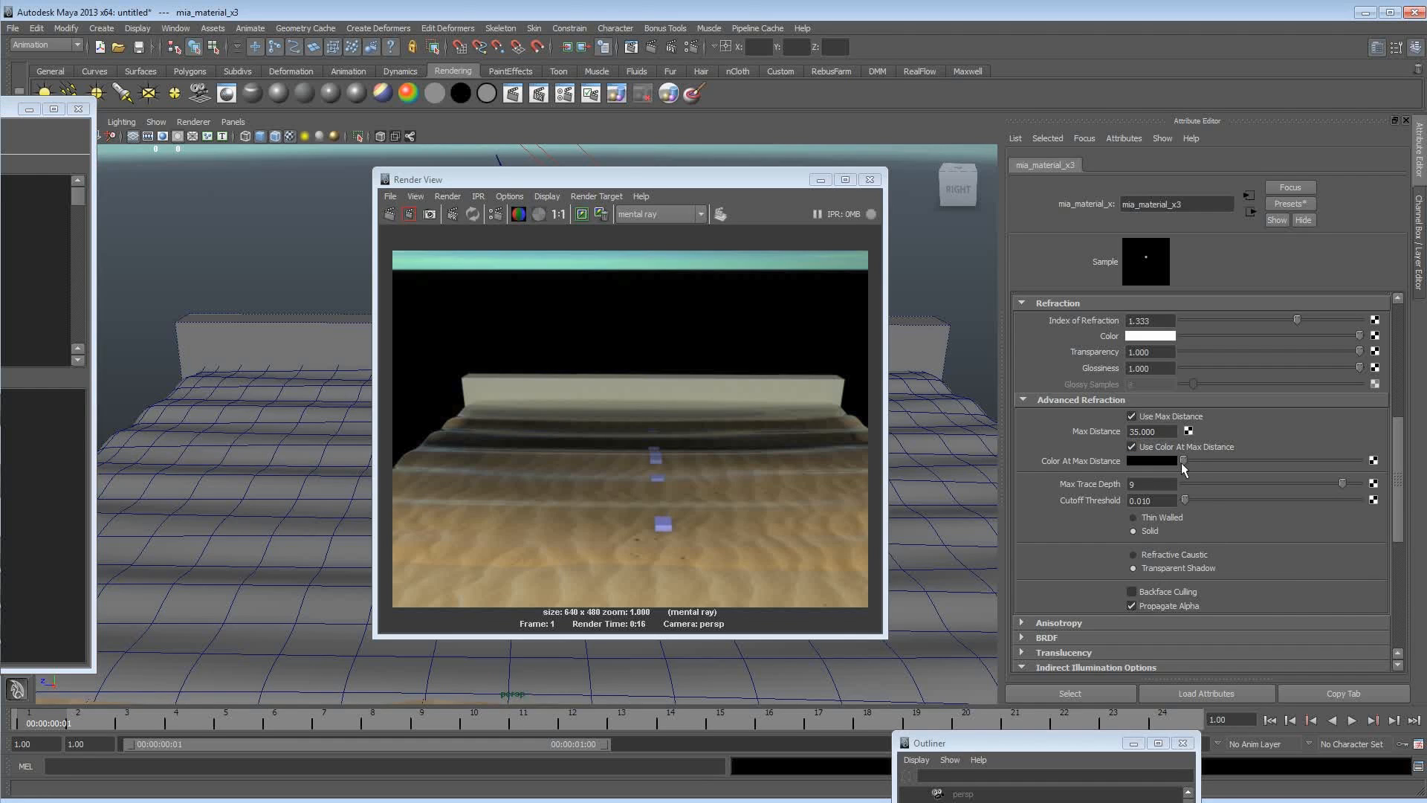
{"action": "left_click", "coordinate": [1166, 461]}
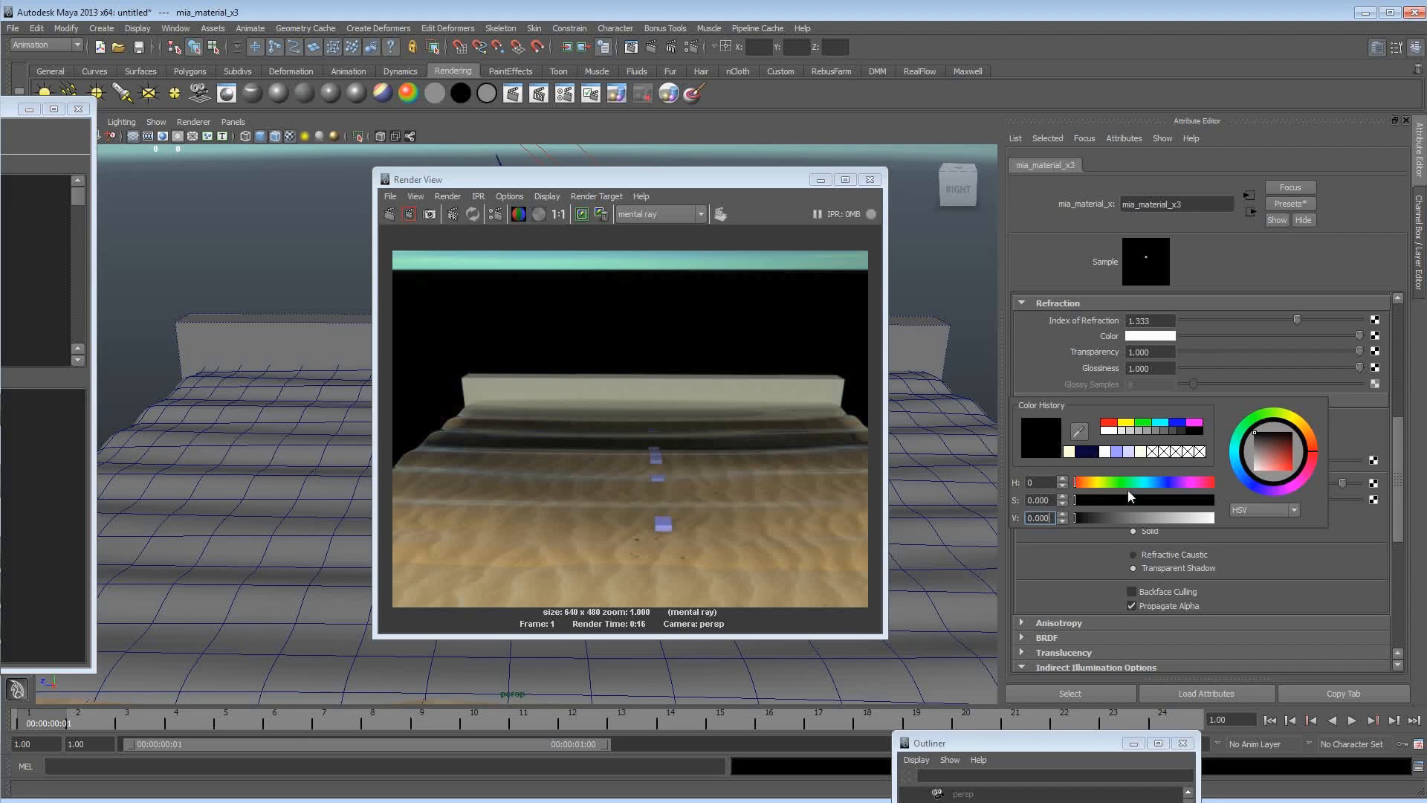
{"action": "left_click", "coordinate": [1087, 451]}
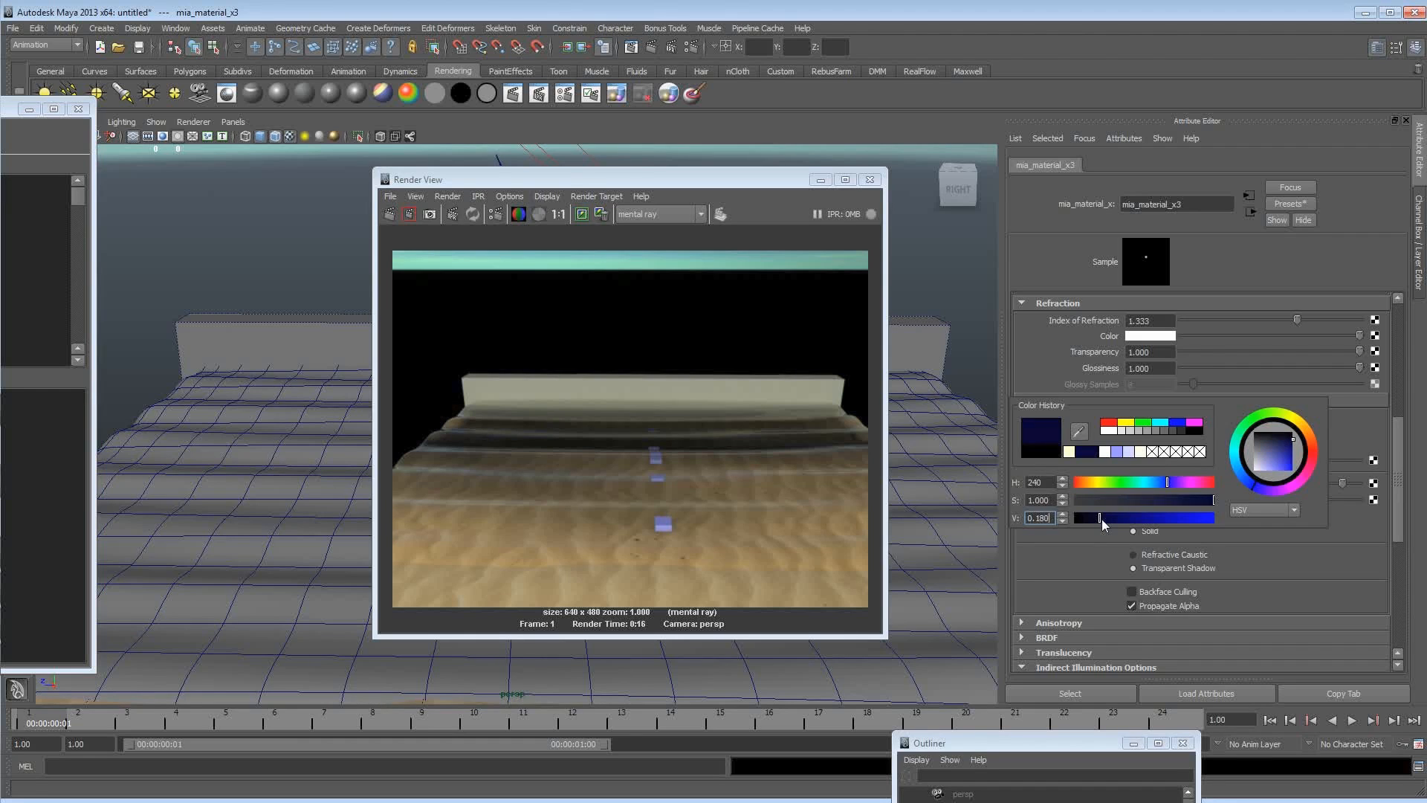
{"action": "left_click_drag", "start_coordinate": [1090, 519], "coordinate": [1095, 520]}
{"action": "left_click", "coordinate": [409, 214]}
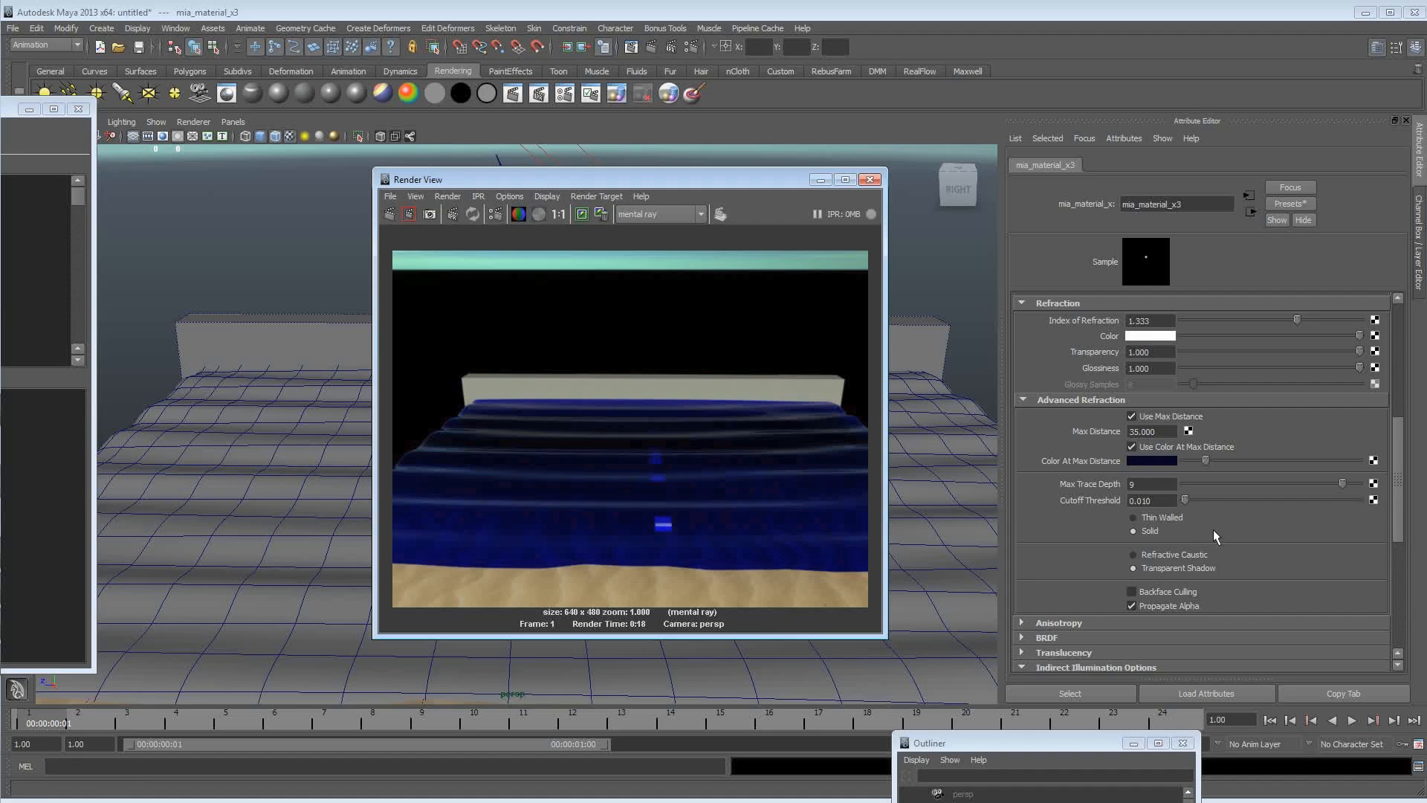
Turn off Use Color At Max Distance for mia_material_x3 and look through its remaining settings.
{"action": "left_click", "coordinate": [1207, 464]}
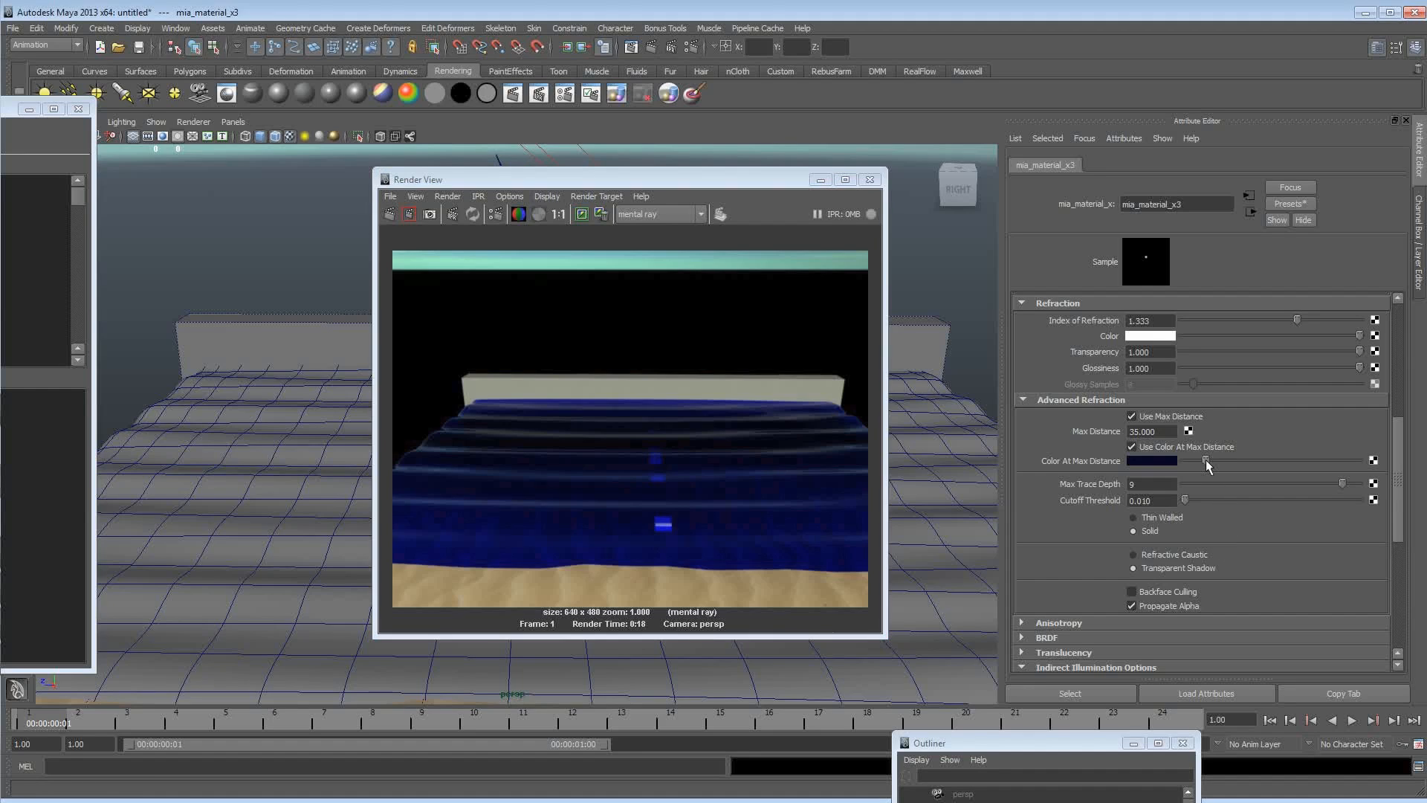
{"action": "left_click", "coordinate": [1133, 447]}
{"action": "scroll", "coordinate": [1234, 531], "scroll_direction": "down", "scroll_amount": 2}
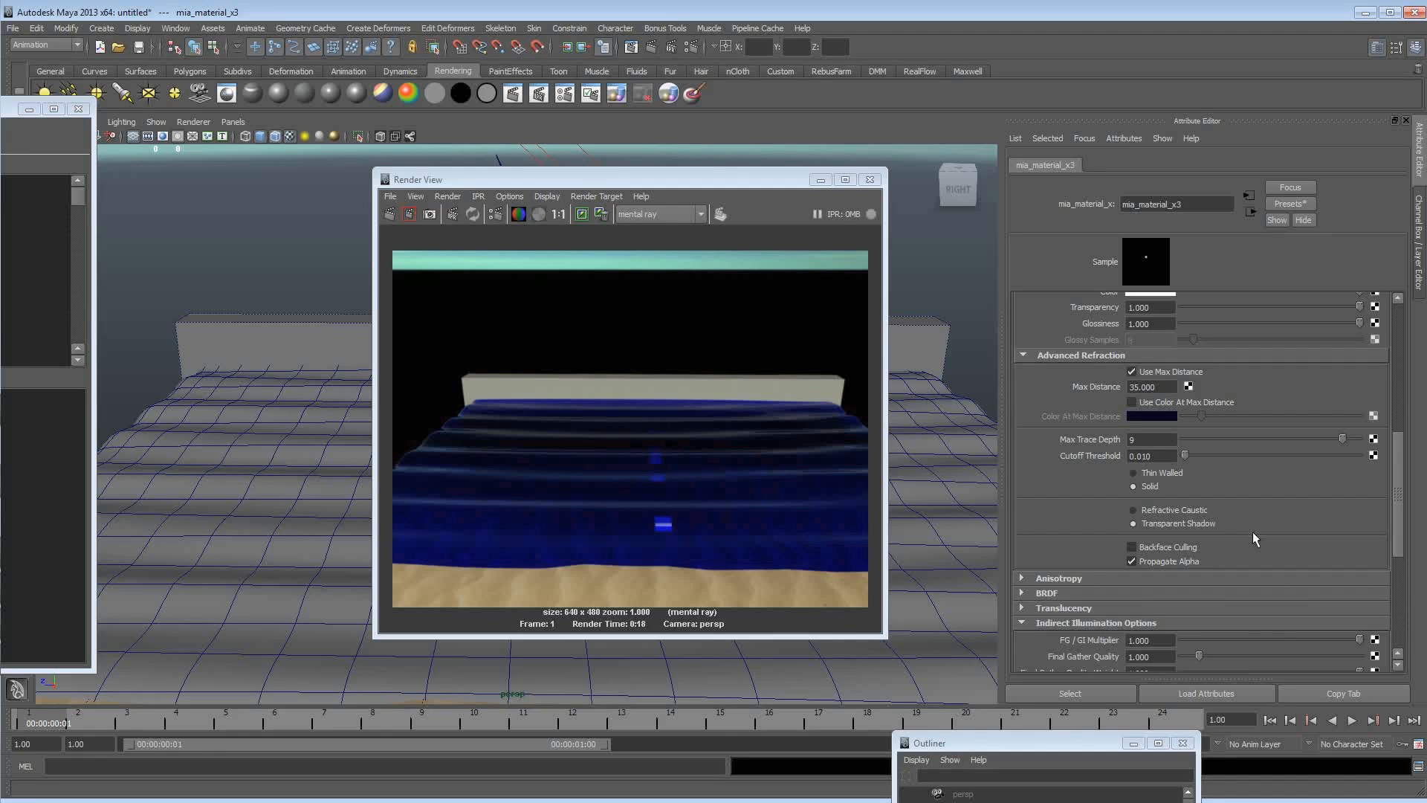
{"action": "scroll", "coordinate": [1252, 539], "scroll_direction": "down", "scroll_amount": 2}
{"action": "scroll", "coordinate": [1253, 536], "scroll_direction": "down", "scroll_amount": 10}
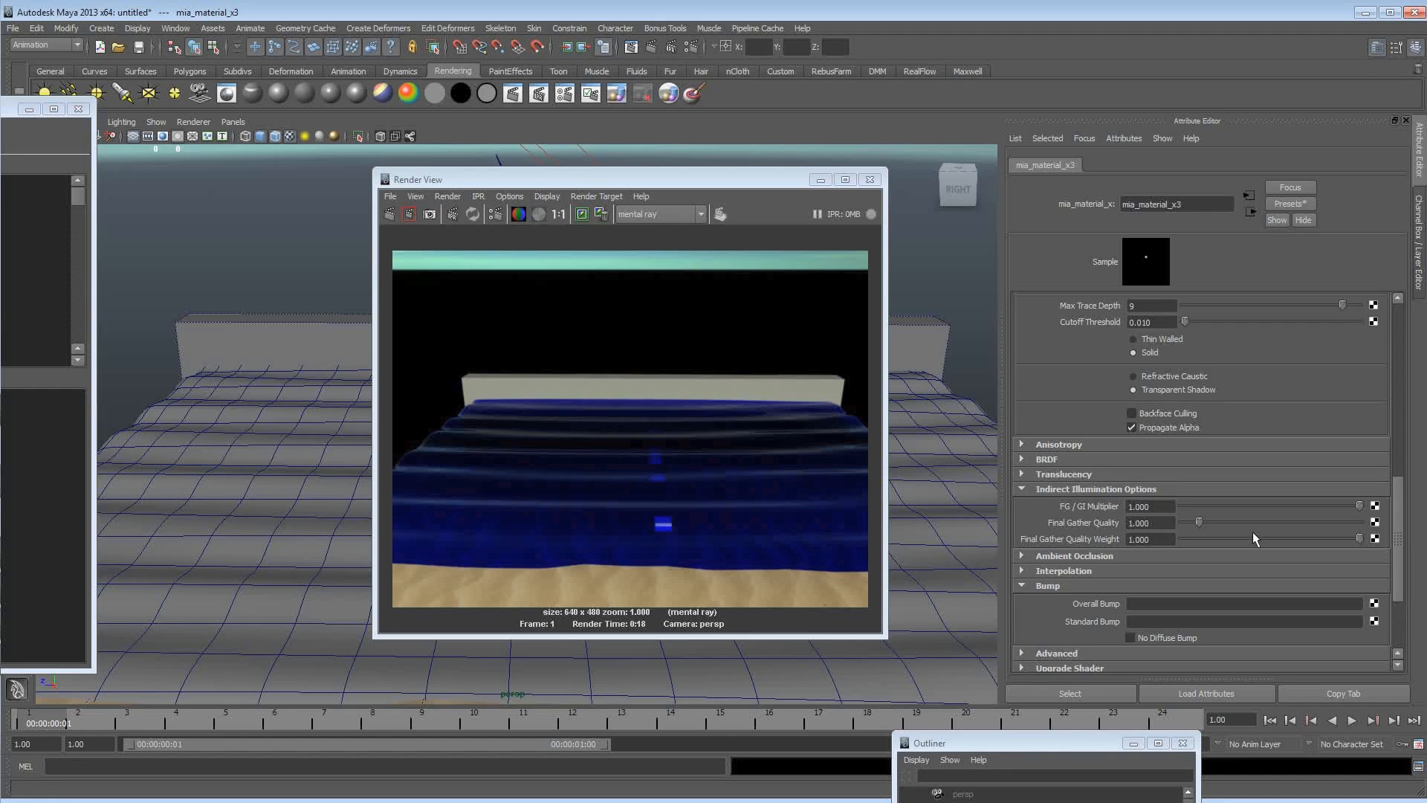
Set the water material's diffuse color to pale blue (hue 240, saturation 0.213, value 0.775) and render the frame.
{"action": "scroll", "coordinate": [1252, 533], "scroll_direction": "up", "scroll_amount": 20}
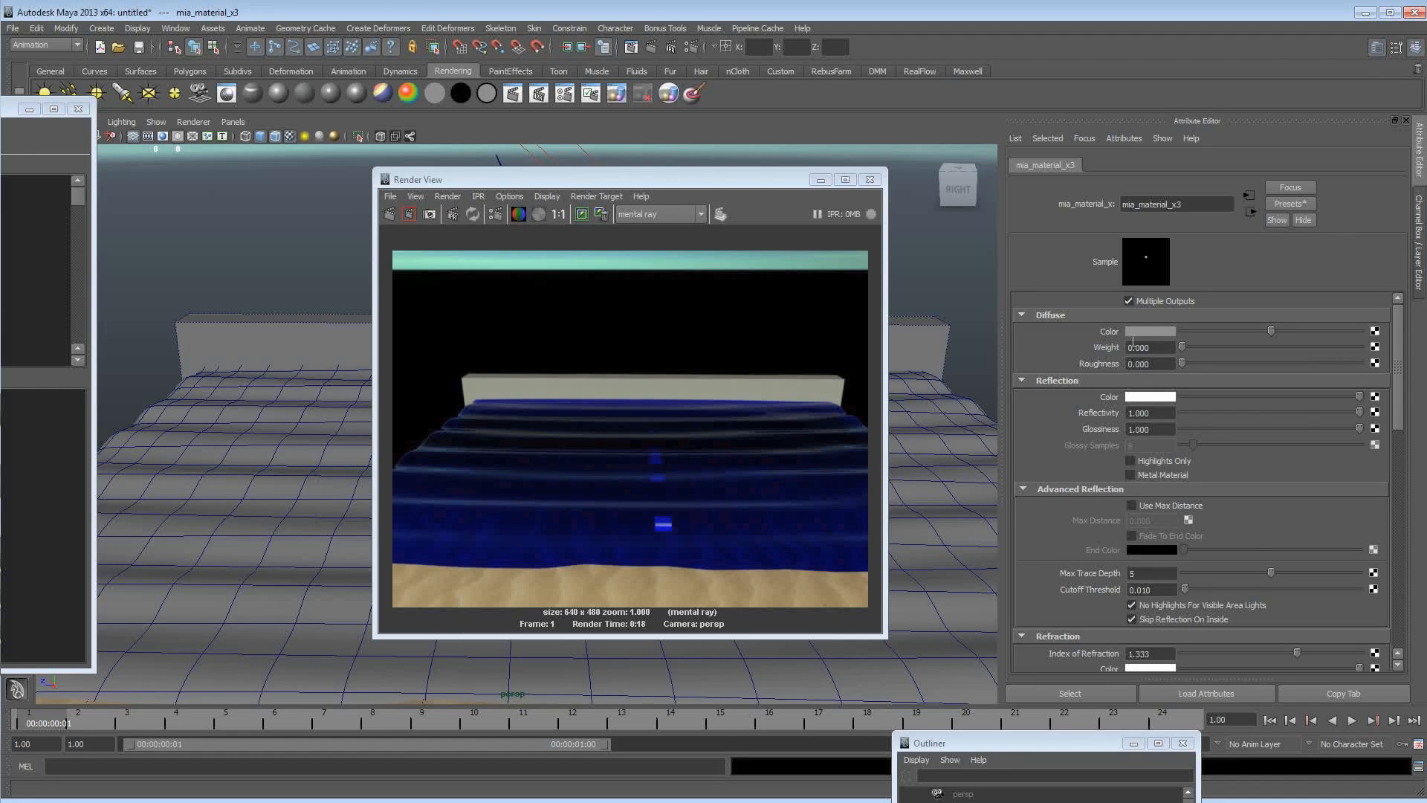
{"action": "left_click", "coordinate": [1141, 333]}
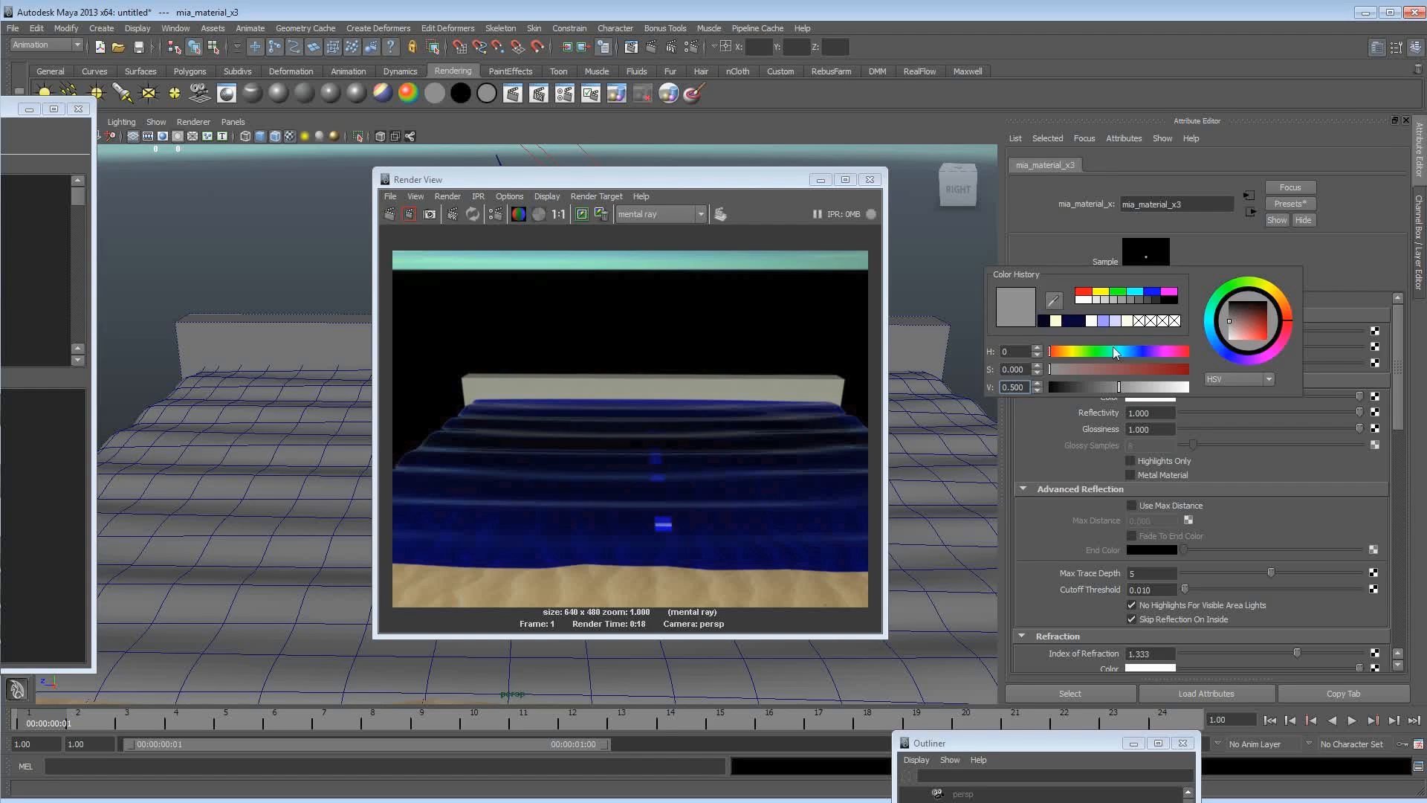
{"action": "left_click", "coordinate": [1074, 320]}
{"action": "left_click_drag", "start_coordinate": [1087, 387], "coordinate": [1159, 397]}
{"action": "left_click", "coordinate": [1068, 368]}
{"action": "left_click_drag", "start_coordinate": [1069, 369], "coordinate": [1081, 369]}
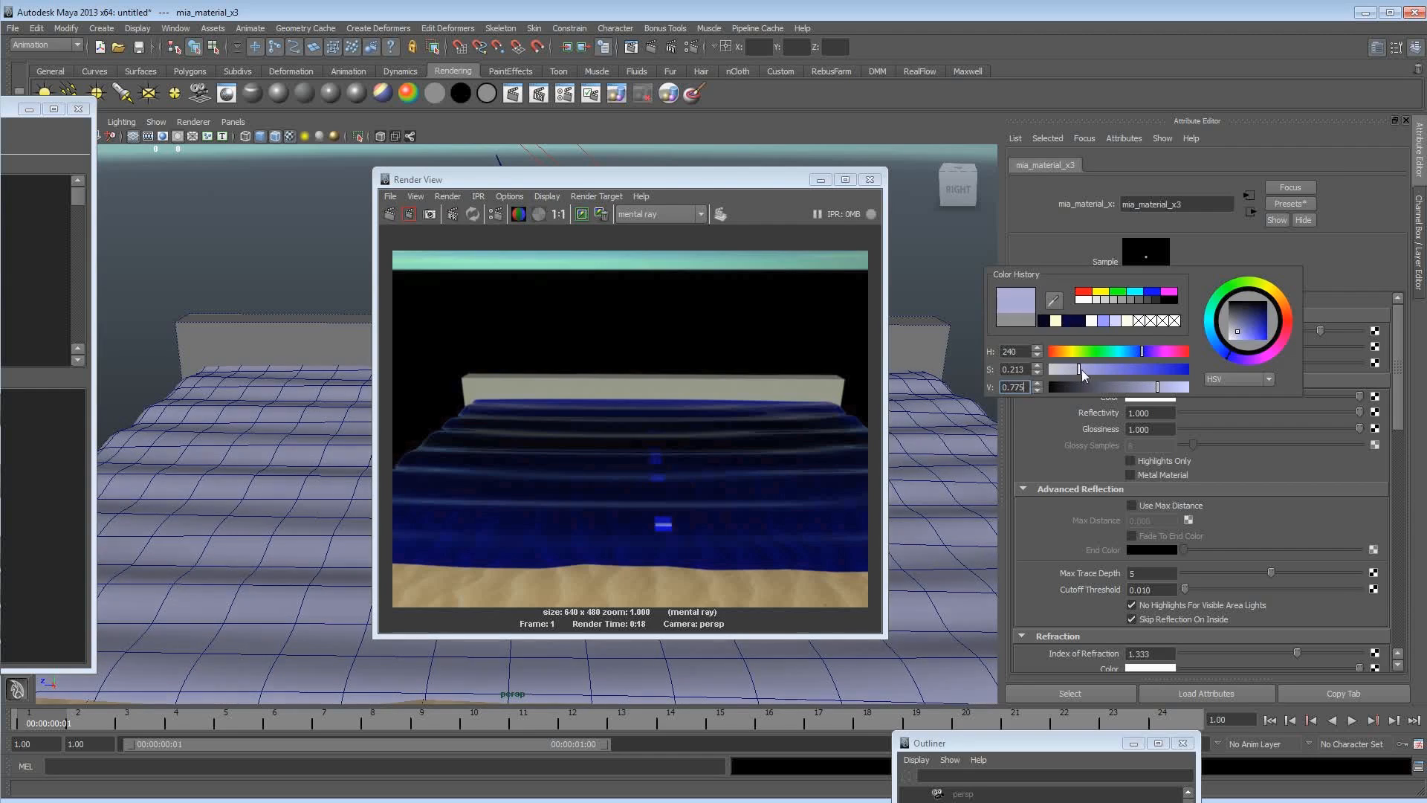
{"action": "left_click", "coordinate": [391, 215]}
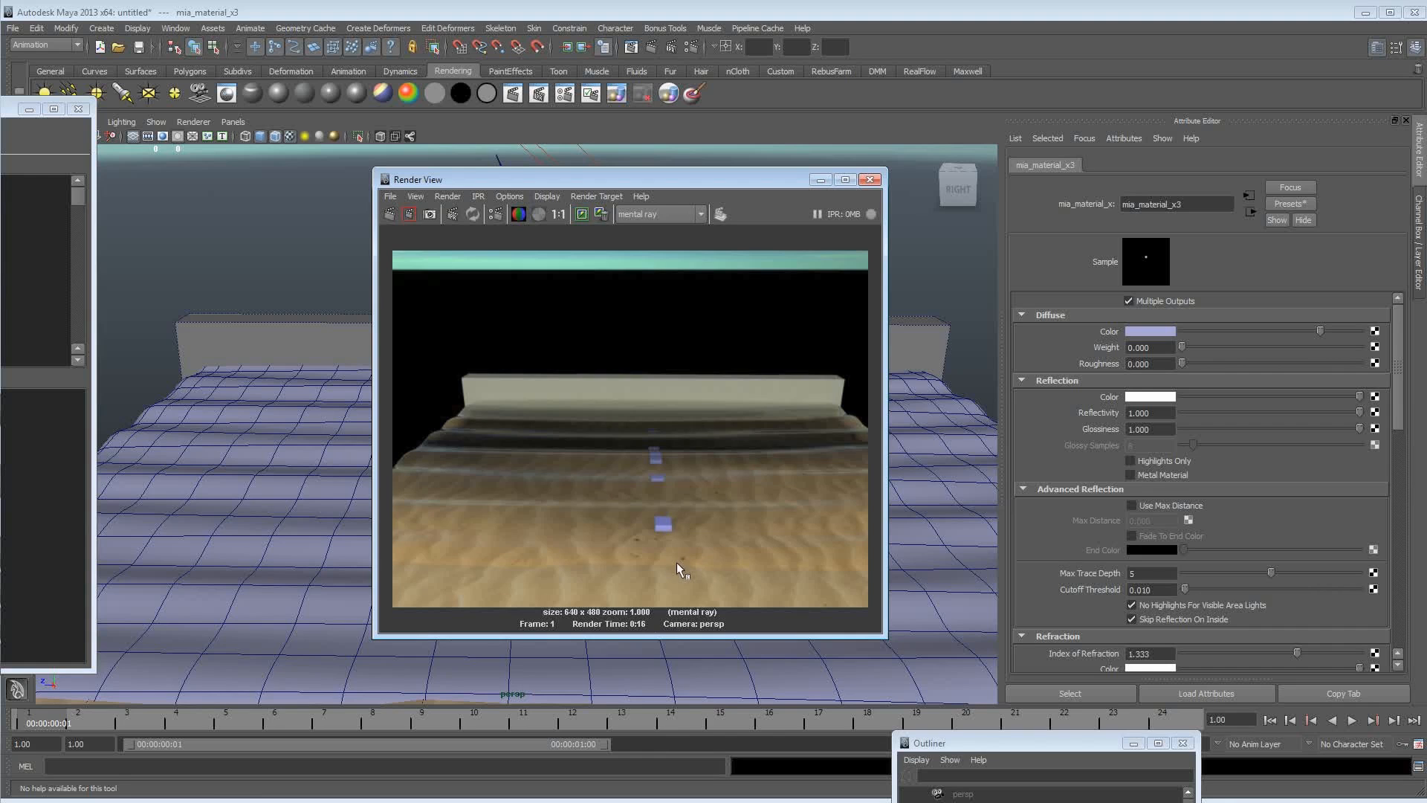
Delete the directional light above the water and the image based lighting environment.
{"action": "left_click", "coordinate": [871, 181]}
{"action": "left_click_drag", "start_coordinate": [754, 220], "coordinate": [572, 282], "text": "alt"}
{"action": "left_click", "coordinate": [567, 299]}
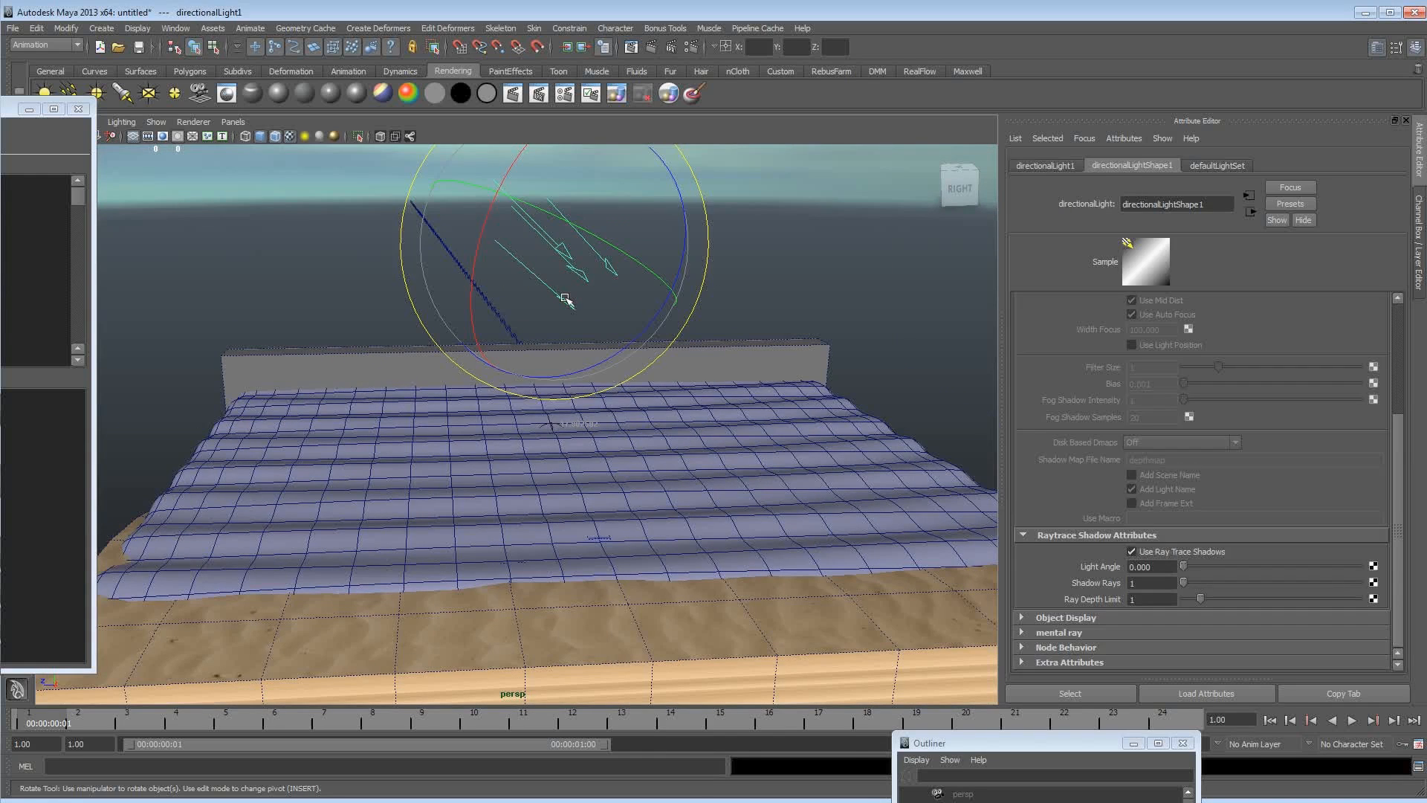
{"action": "key", "text": "Delete"}
{"action": "left_click", "coordinate": [692, 46]}
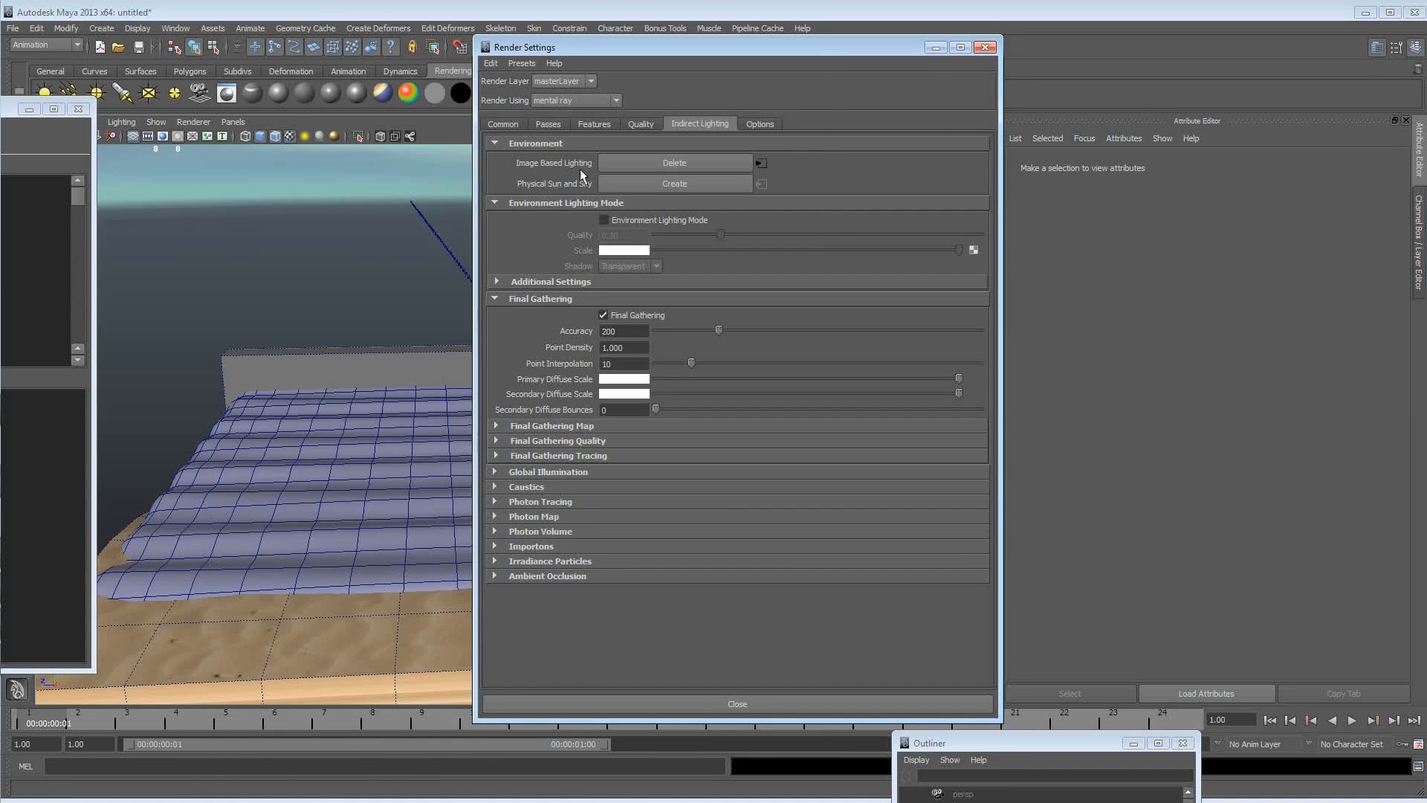
{"action": "left_click", "coordinate": [673, 162]}
Switch the renderer from mental ray to V-Ray, show the V-Ray frame buffer and close the render settings.
{"action": "left_click", "coordinate": [576, 99]}
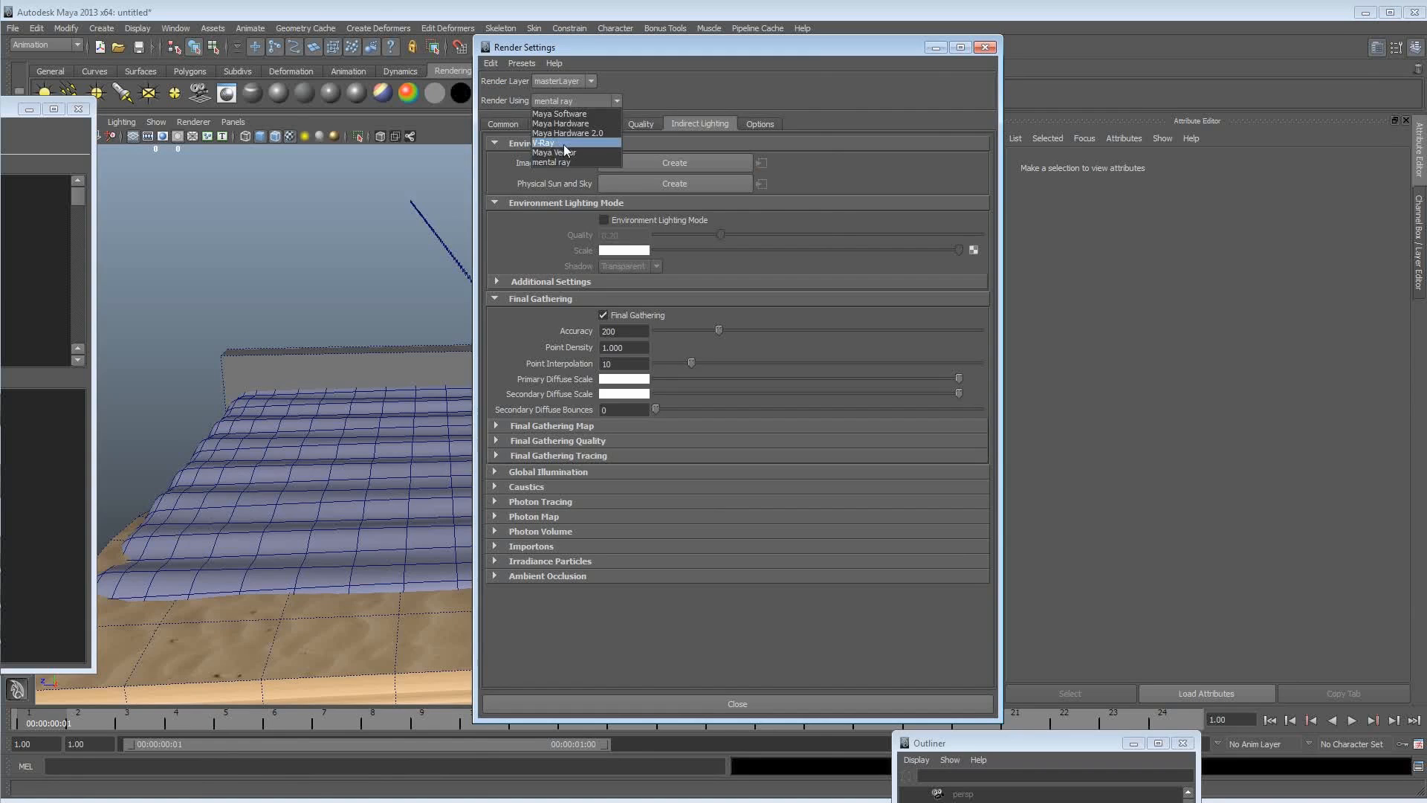
{"action": "left_click", "coordinate": [564, 141]}
{"action": "scroll", "coordinate": [556, 535], "scroll_direction": "down", "scroll_amount": 5}
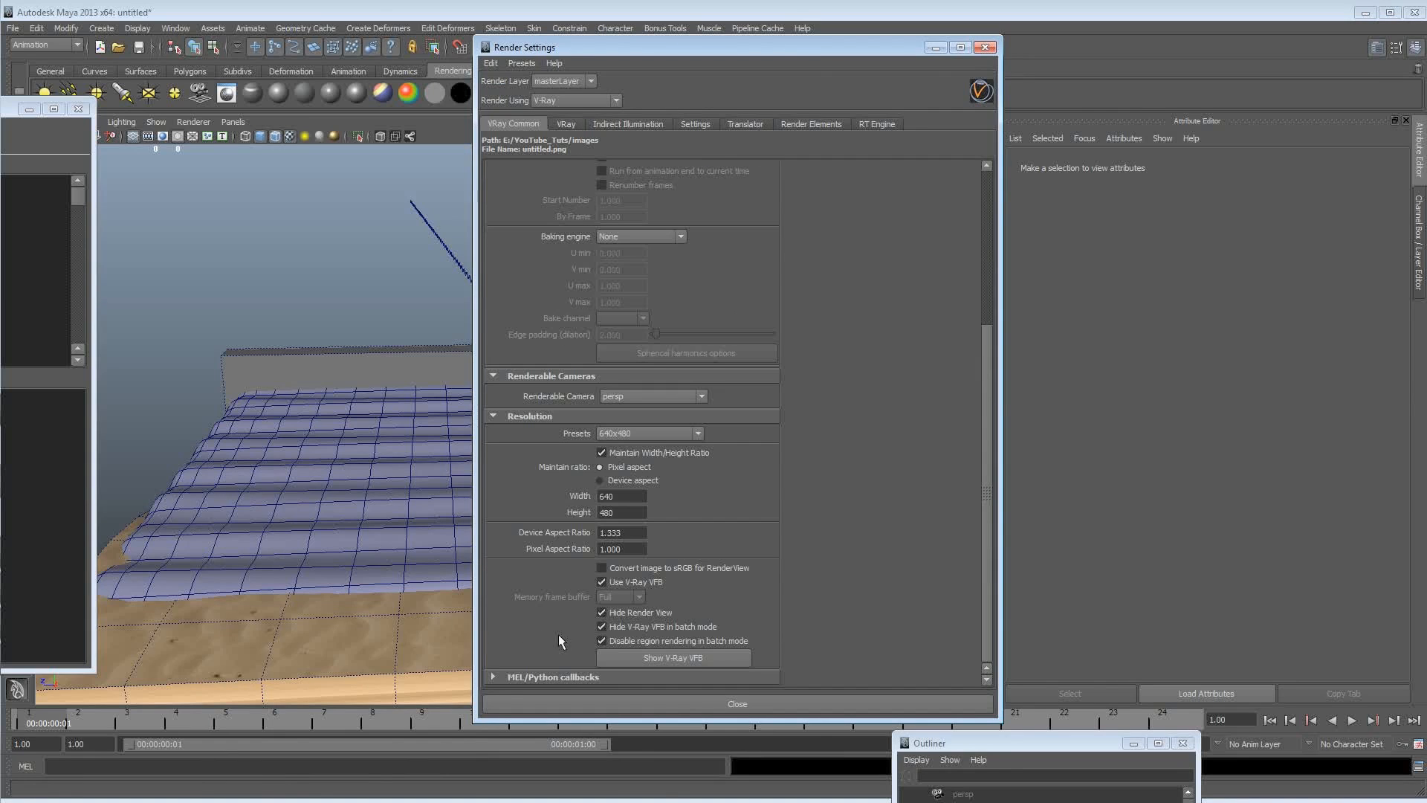
{"action": "left_click", "coordinate": [667, 654]}
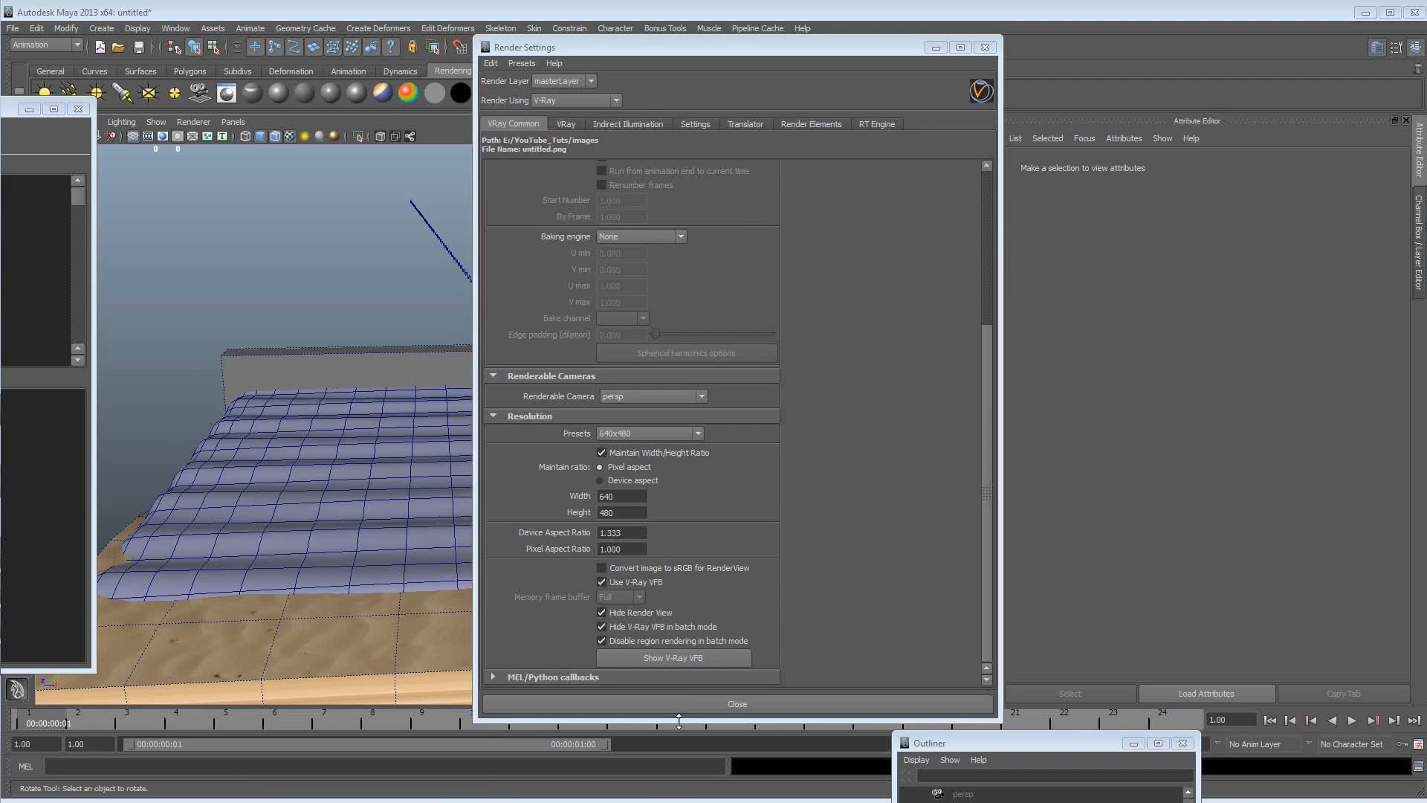
{"action": "left_click", "coordinate": [738, 703]}
Delete the wave deformer handle above the water, then select the water mesh and turn off its smooth preview.
{"action": "left_click_drag", "start_coordinate": [671, 671], "coordinate": [508, 482], "text": "alt"}
{"action": "left_click_drag", "start_coordinate": [371, 307], "coordinate": [306, 338]}
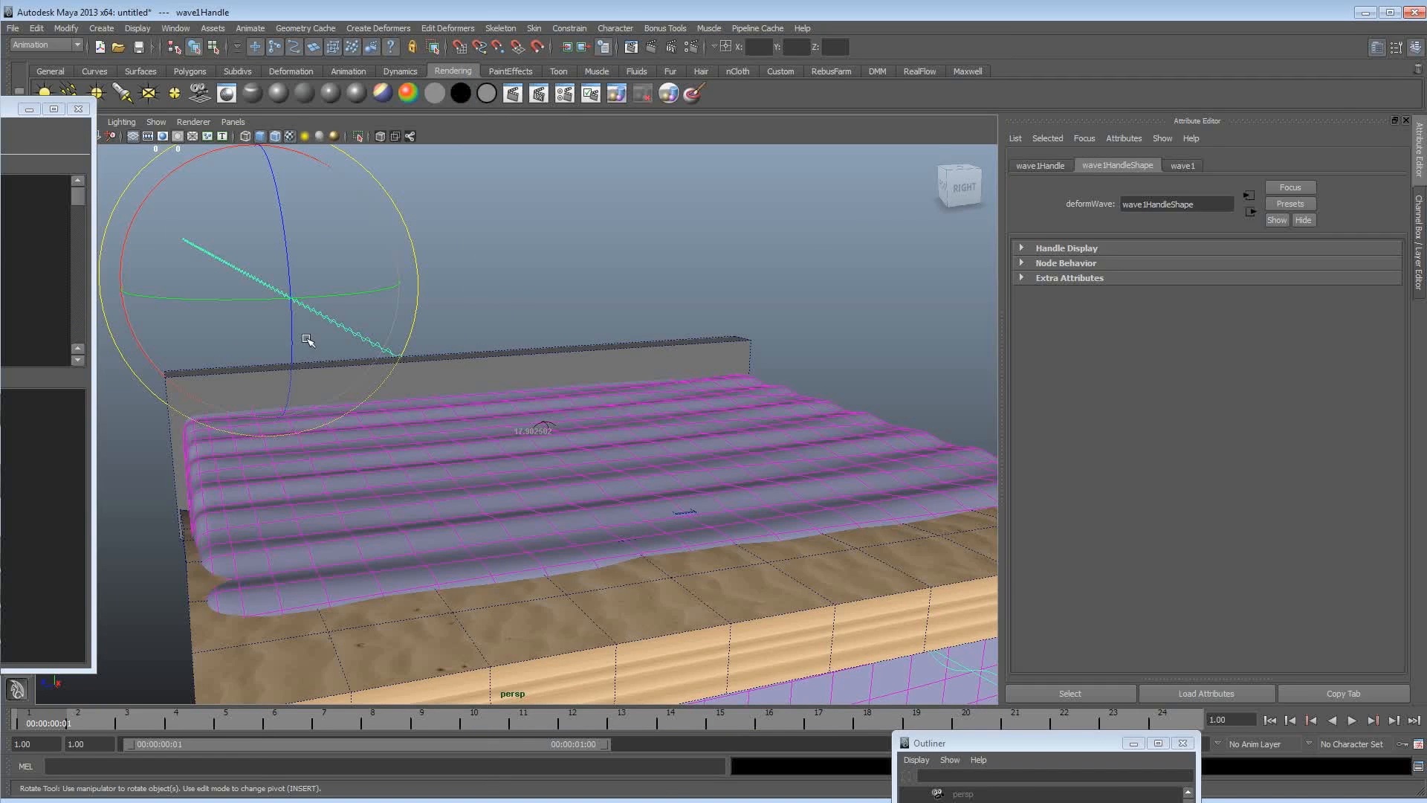
{"action": "key", "text": "Delete"}
{"action": "left_click", "coordinate": [365, 513]}
{"action": "middle_click_drag", "start_coordinate": [365, 513], "coordinate": [484, 506], "text": "alt"}
{"action": "key", "text": "1"}
{"action": "mouse_move", "coordinate": [474, 513]}
{"action": "left_mouse_down", "text": "alt"}
{"action": "mouse_move", "coordinate": [453, 514]}
{"action": "mouse_move", "coordinate": [475, 514]}
{"action": "left_mouse_up", "text": "alt"}
{"action": "middle_click_drag", "start_coordinate": [476, 514], "coordinate": [501, 502], "text": "alt"}
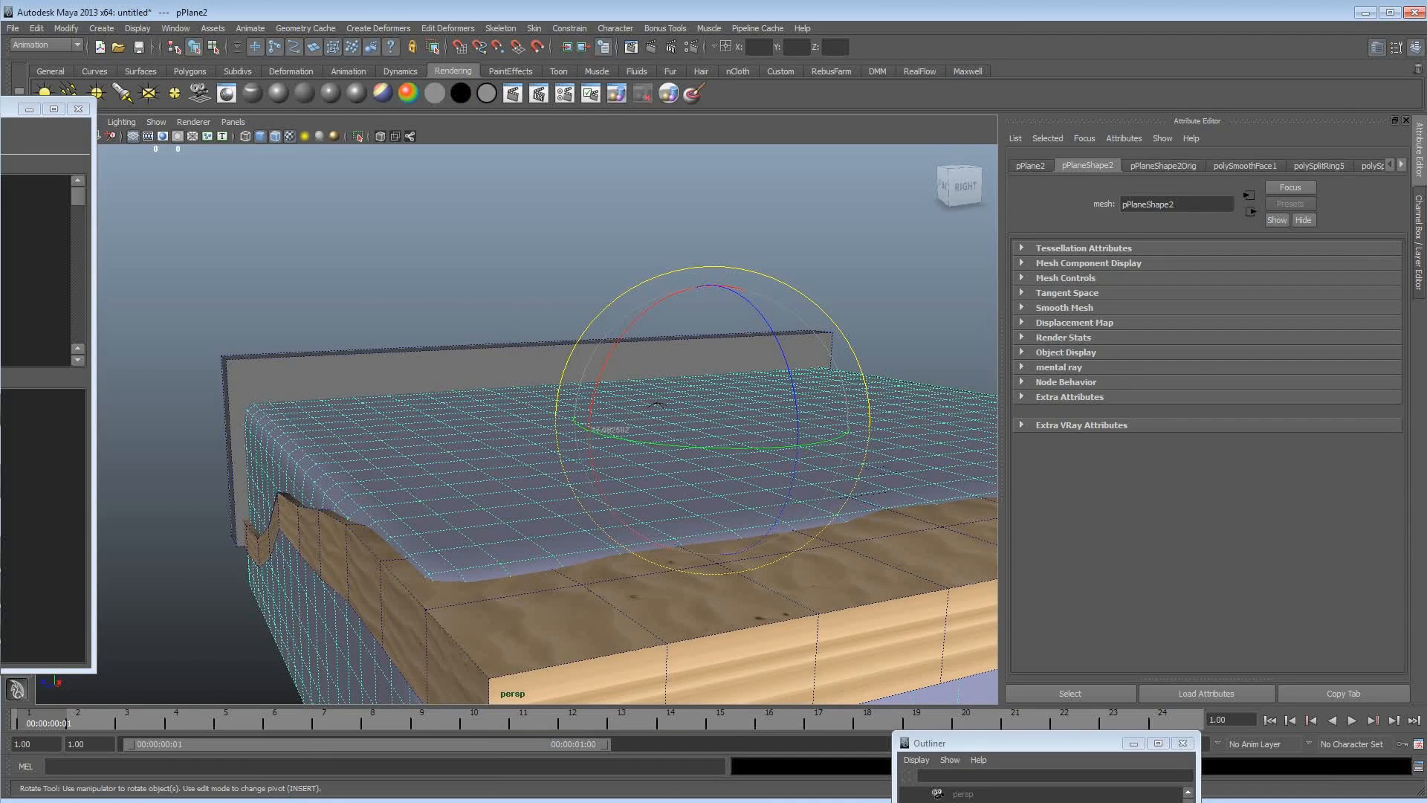
Assign the VRayMtl1 material to the selected water mesh.
{"action": "left_click_drag", "start_coordinate": [2, 110], "coordinate": [890, 236]}
{"action": "left_click", "coordinate": [569, 291]}
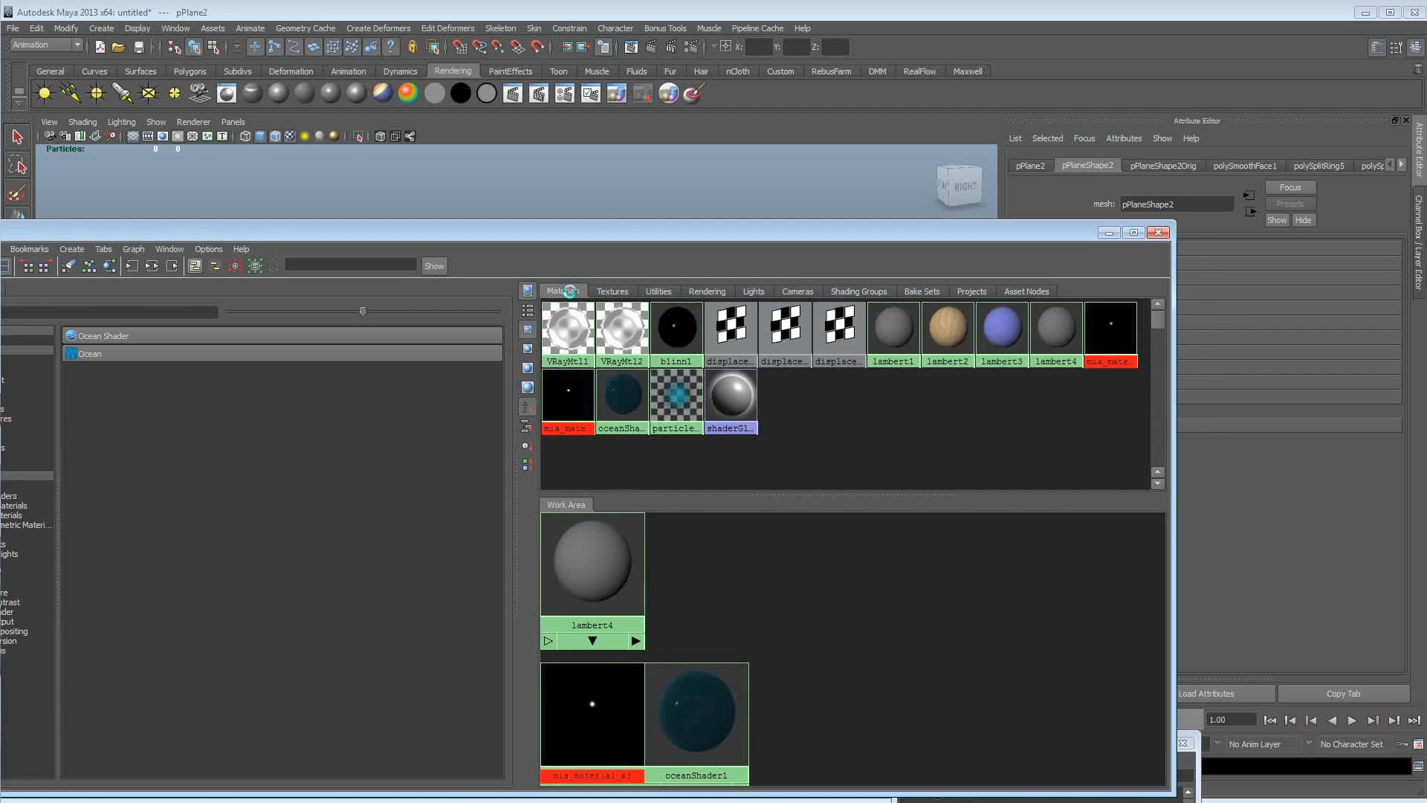
{"action": "left_click", "coordinate": [565, 331]}
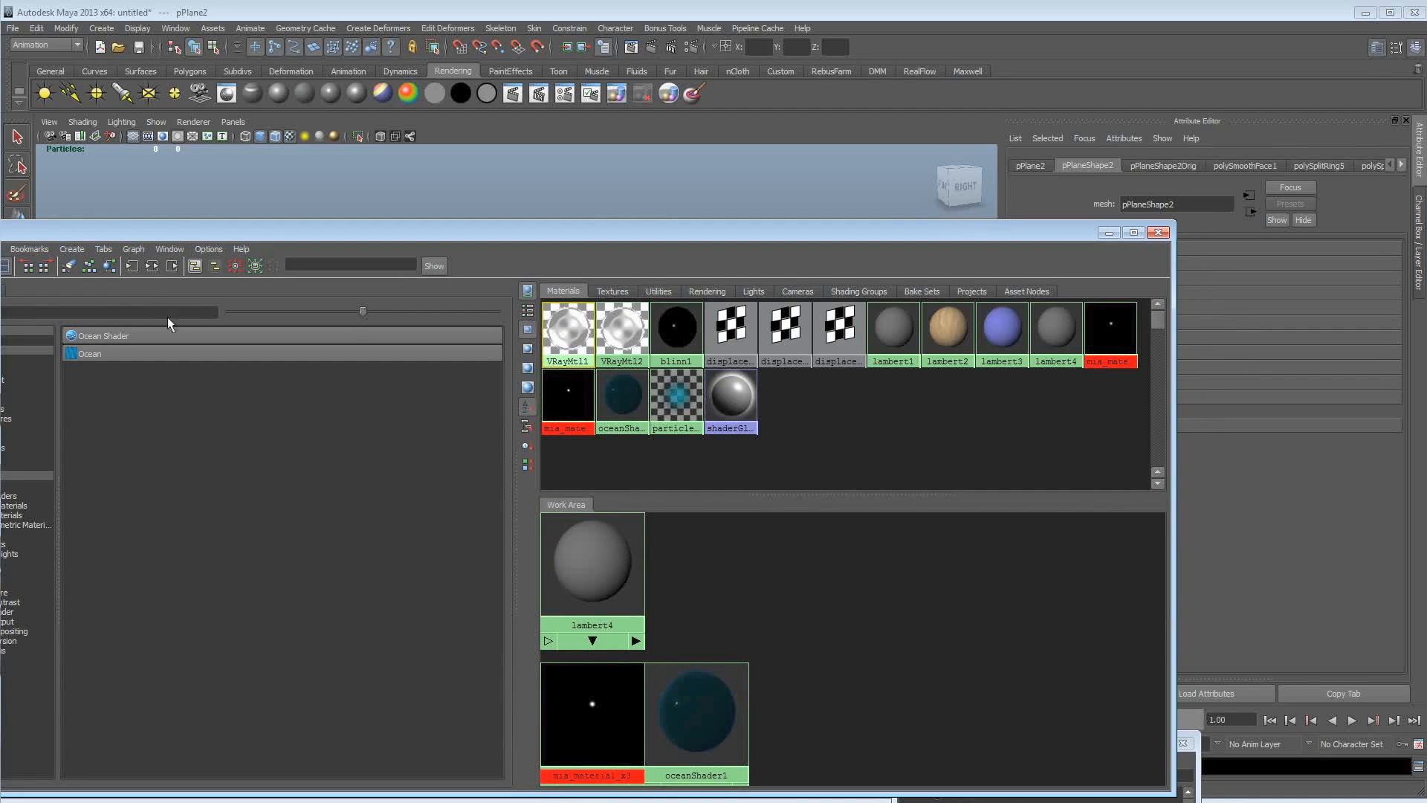
{"action": "left_click", "coordinate": [151, 265]}
{"action": "left_click_drag", "start_coordinate": [681, 242], "coordinate": [695, 670]}
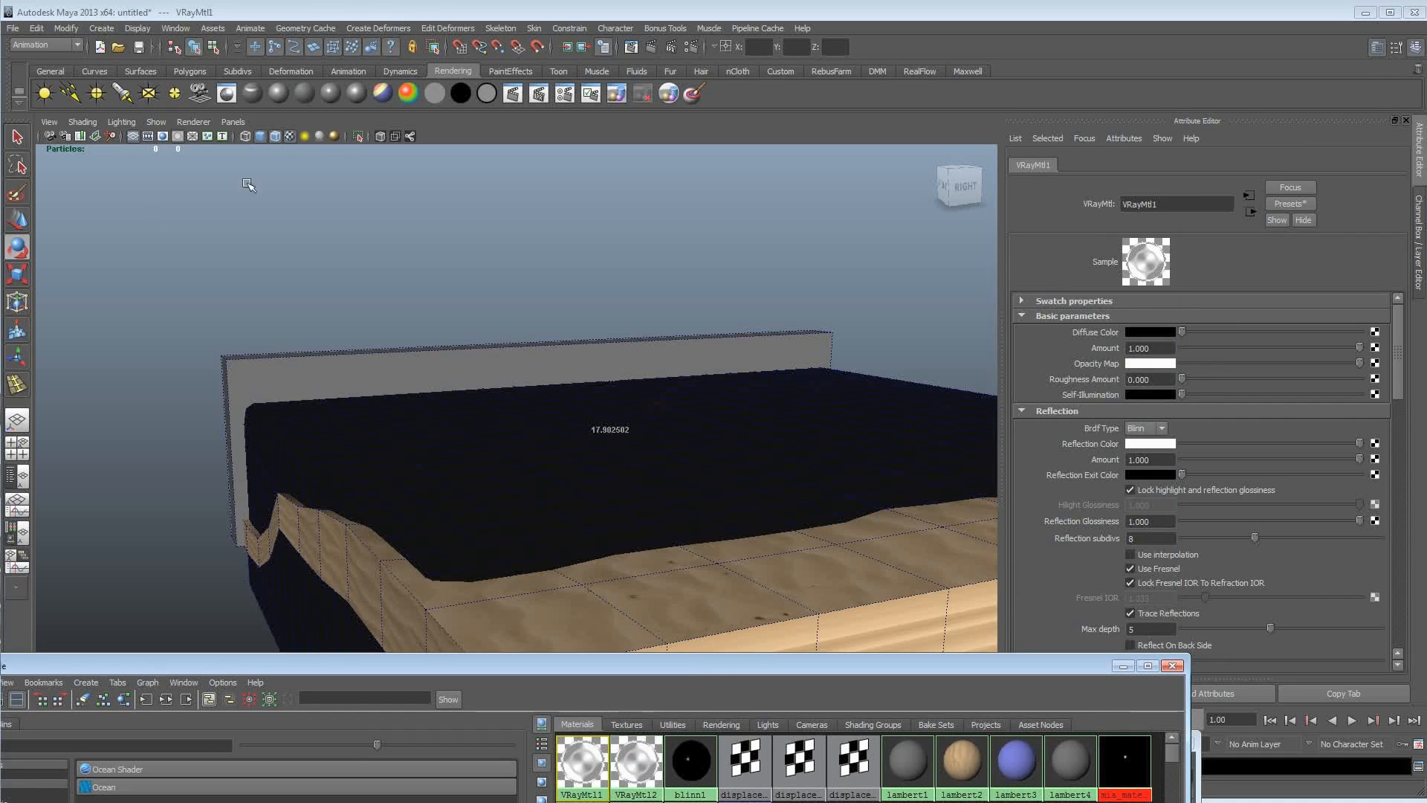
Select VRayLightDome1 in the Outliner and enable the dome light.
{"action": "left_click", "coordinate": [176, 28]}
{"action": "left_click", "coordinate": [199, 136]}
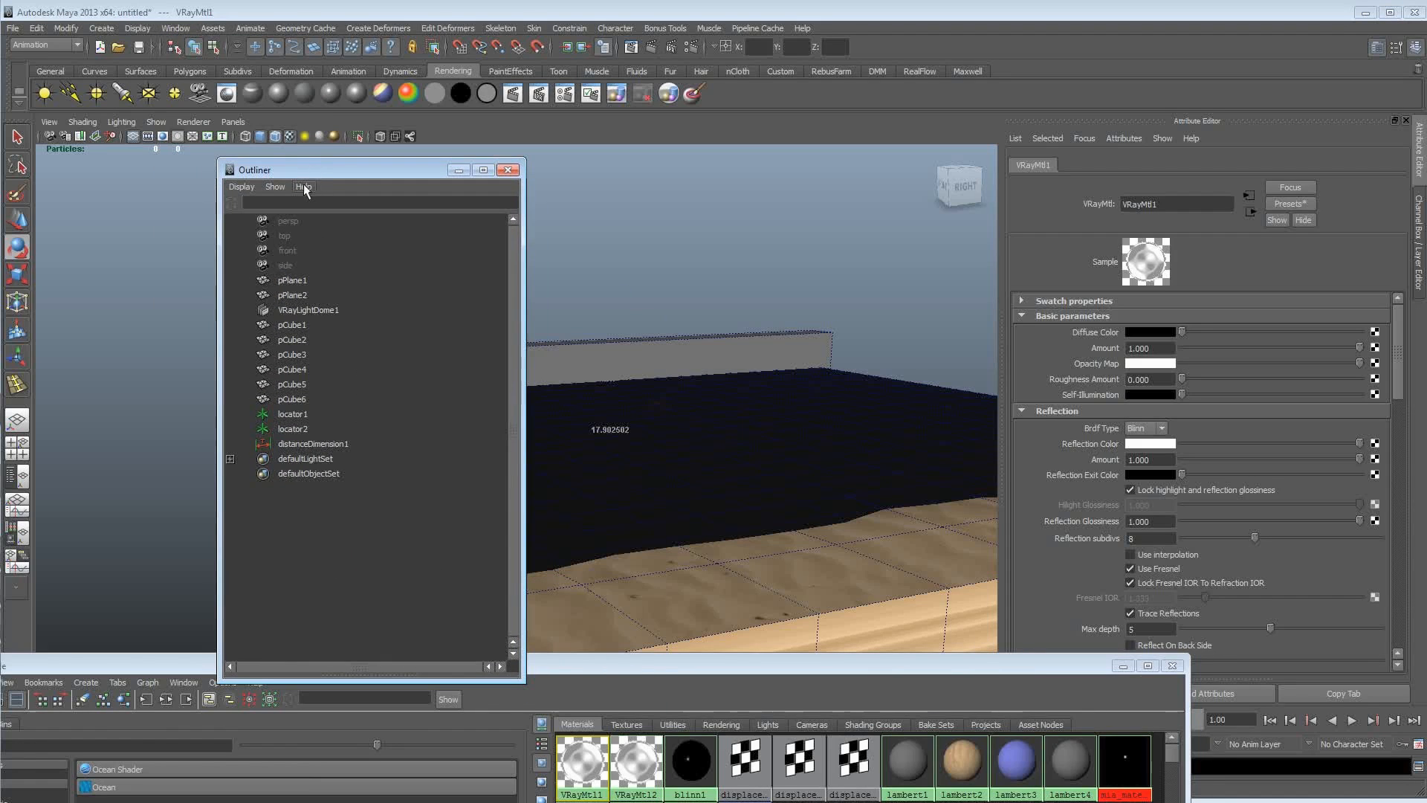
{"action": "left_click", "coordinate": [313, 309]}
{"action": "left_click", "coordinate": [1130, 317]}
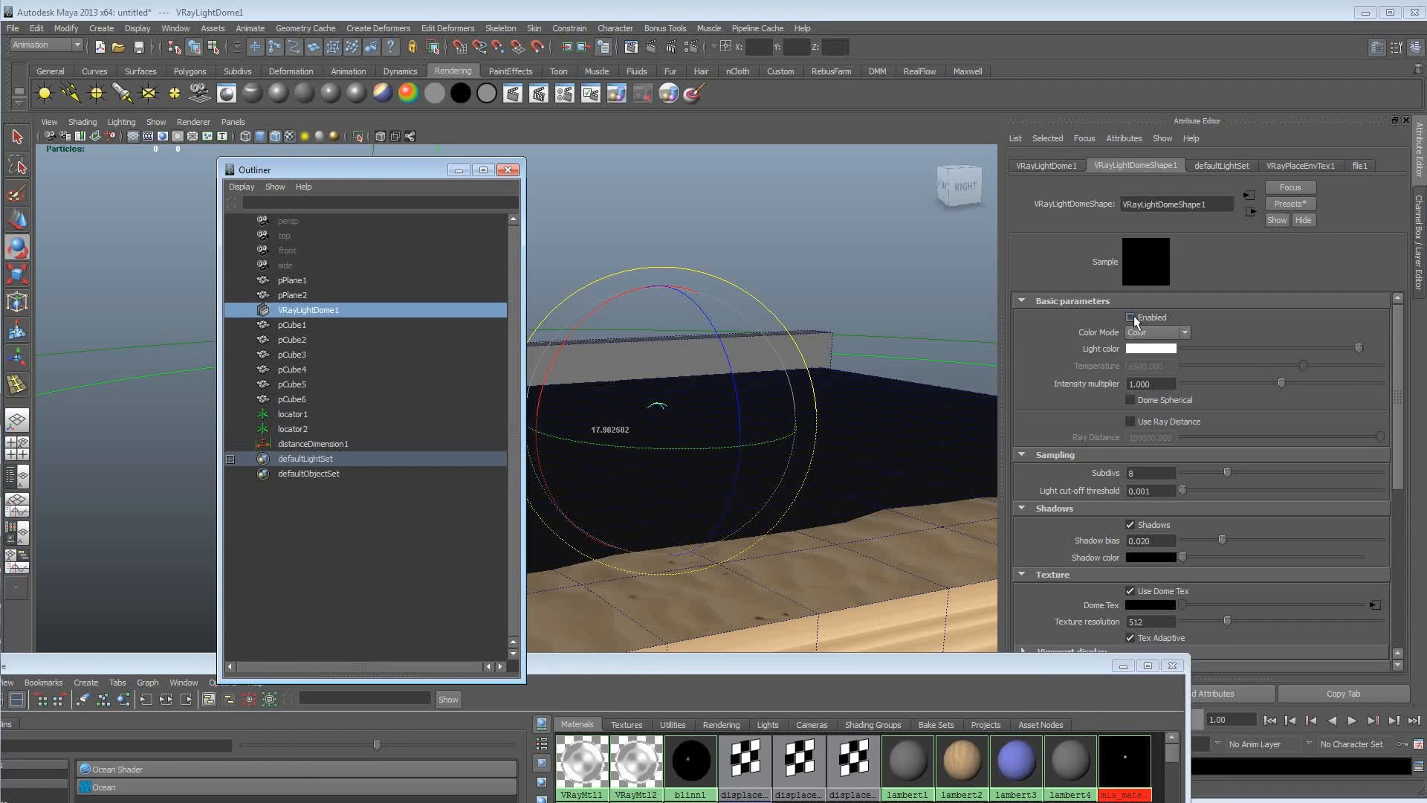
{"action": "left_click", "coordinate": [457, 170]}
{"action": "middle_click_drag", "start_coordinate": [855, 472], "coordinate": [758, 426], "text": "alt"}
Examine VRayMtl1's diffuse, reflection, Fresnel and refraction settings, including the refraction IOR and fog color.
{"action": "left_click", "coordinate": [582, 762]}
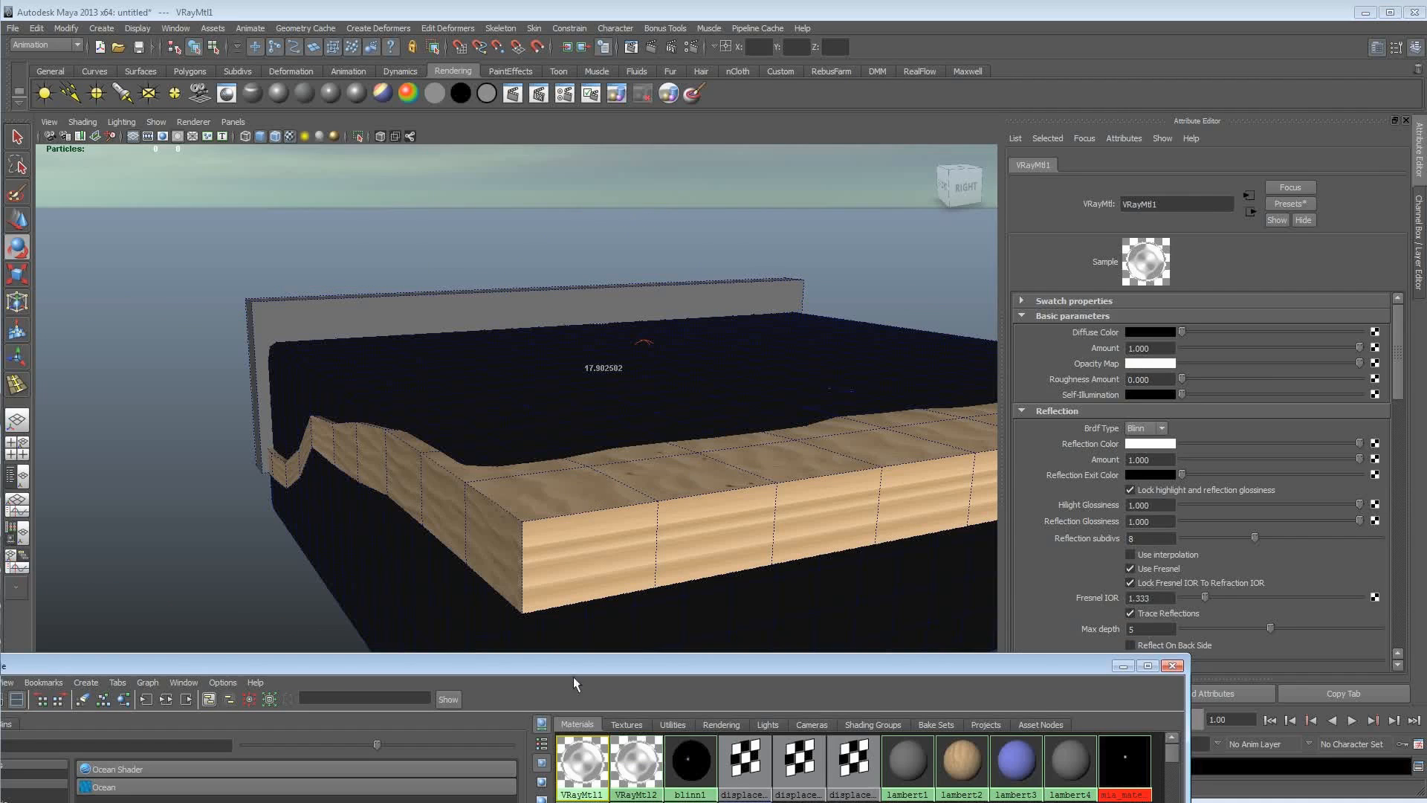
{"action": "left_click_drag", "start_coordinate": [852, 660], "coordinate": [551, 662]}
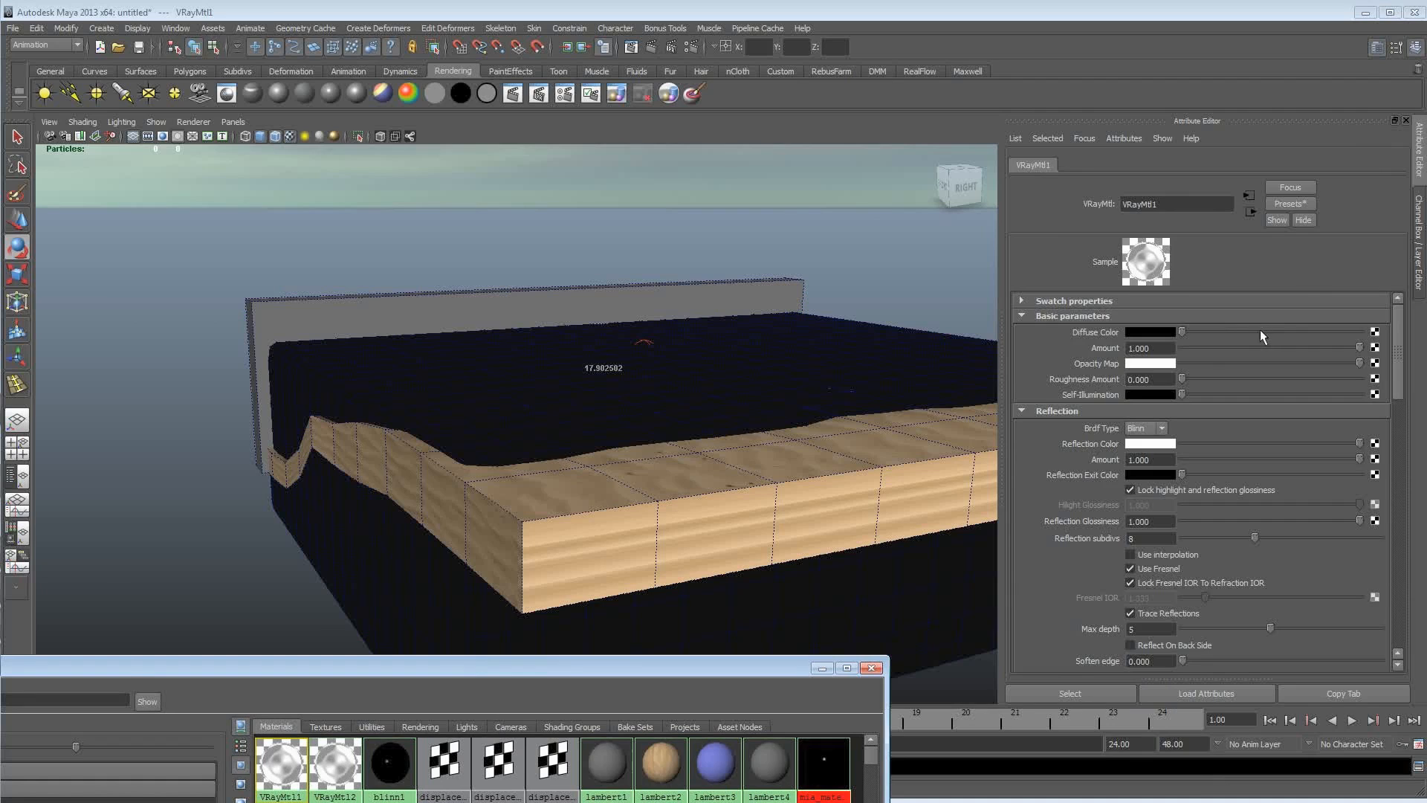
{"action": "scroll", "coordinate": [1137, 457], "scroll_direction": "down", "scroll_amount": 2}
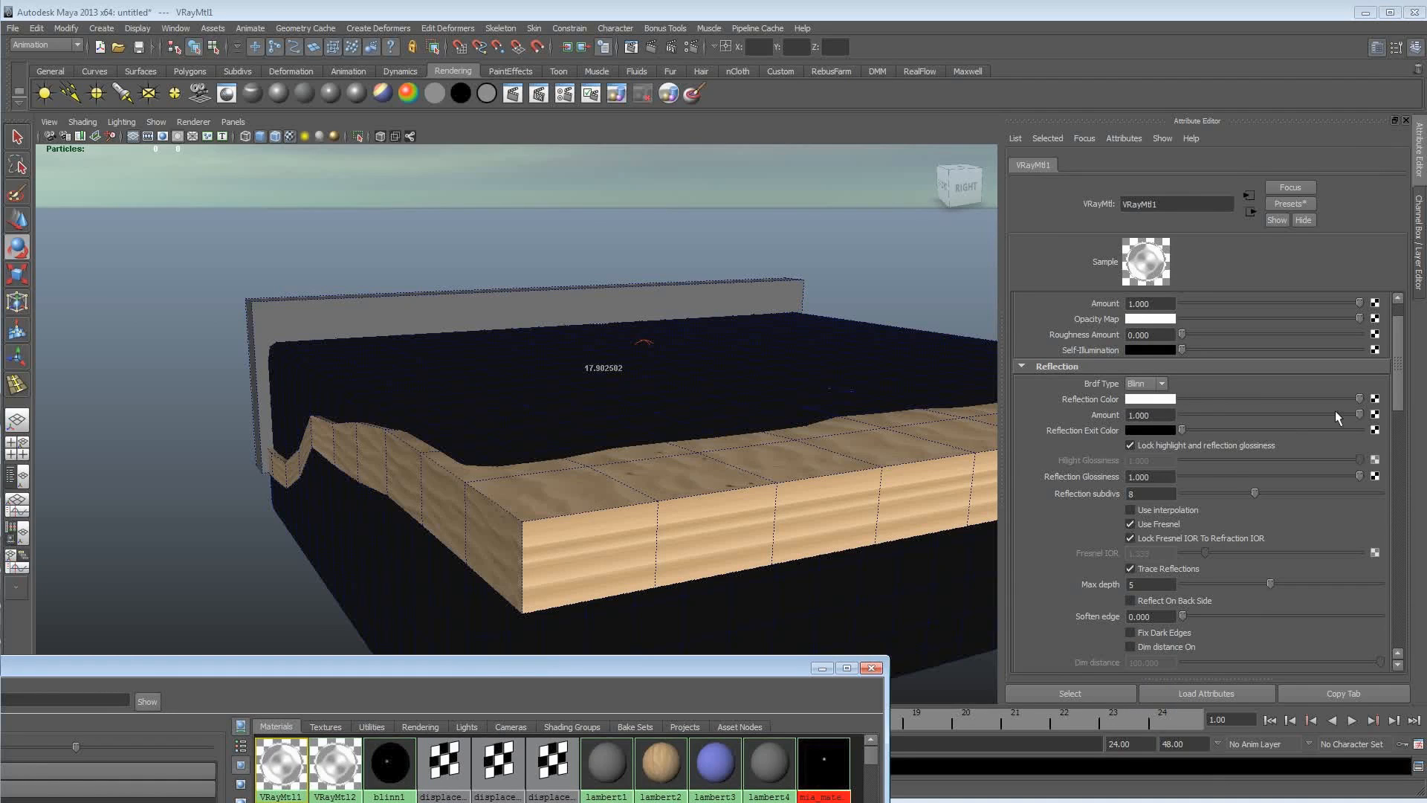
{"action": "scroll", "coordinate": [1130, 498], "scroll_direction": "down", "scroll_amount": 2}
{"action": "scroll", "coordinate": [1081, 485], "scroll_direction": "down", "scroll_amount": 4}
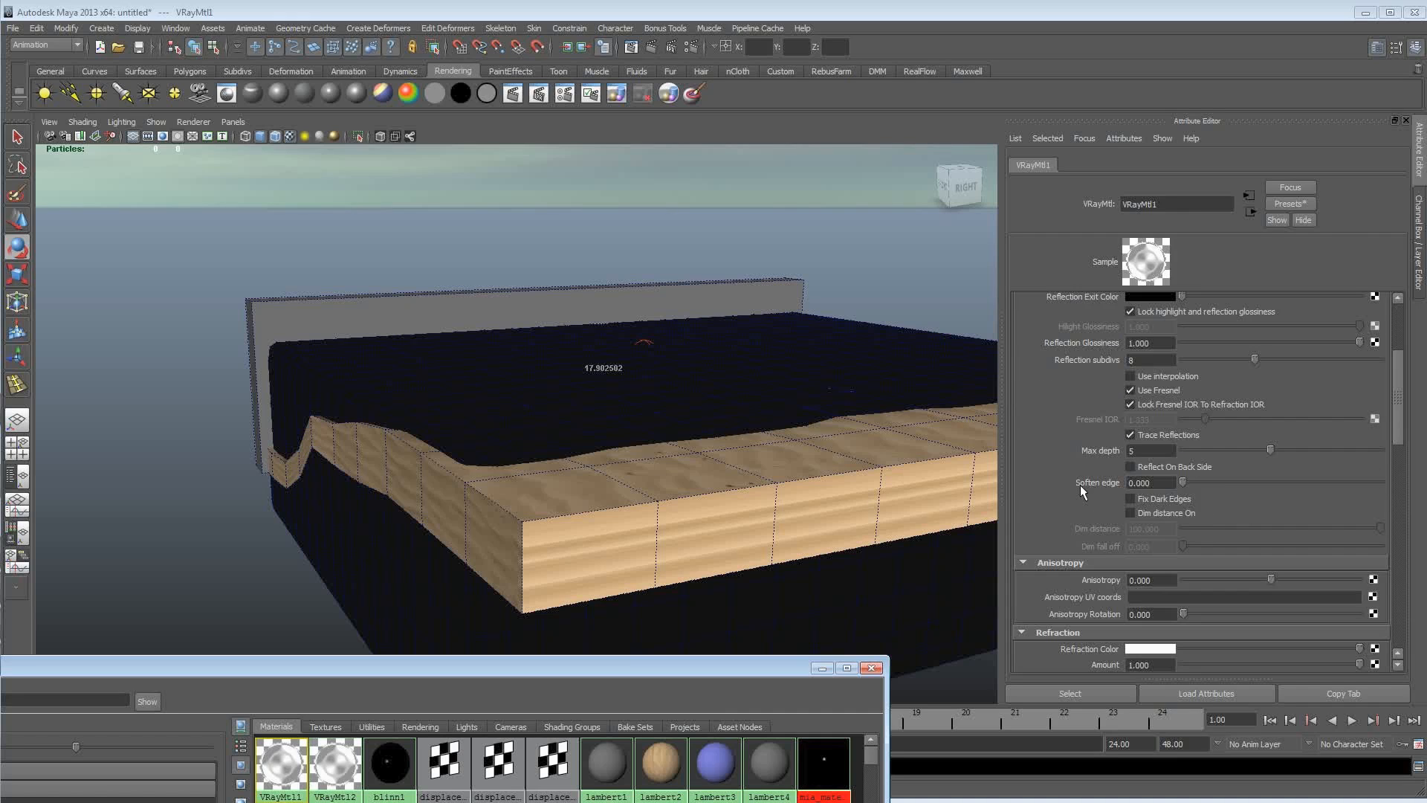
{"action": "scroll", "coordinate": [1072, 542], "scroll_direction": "down", "scroll_amount": 4}
{"action": "scroll", "coordinate": [1086, 545], "scroll_direction": "down", "scroll_amount": 2}
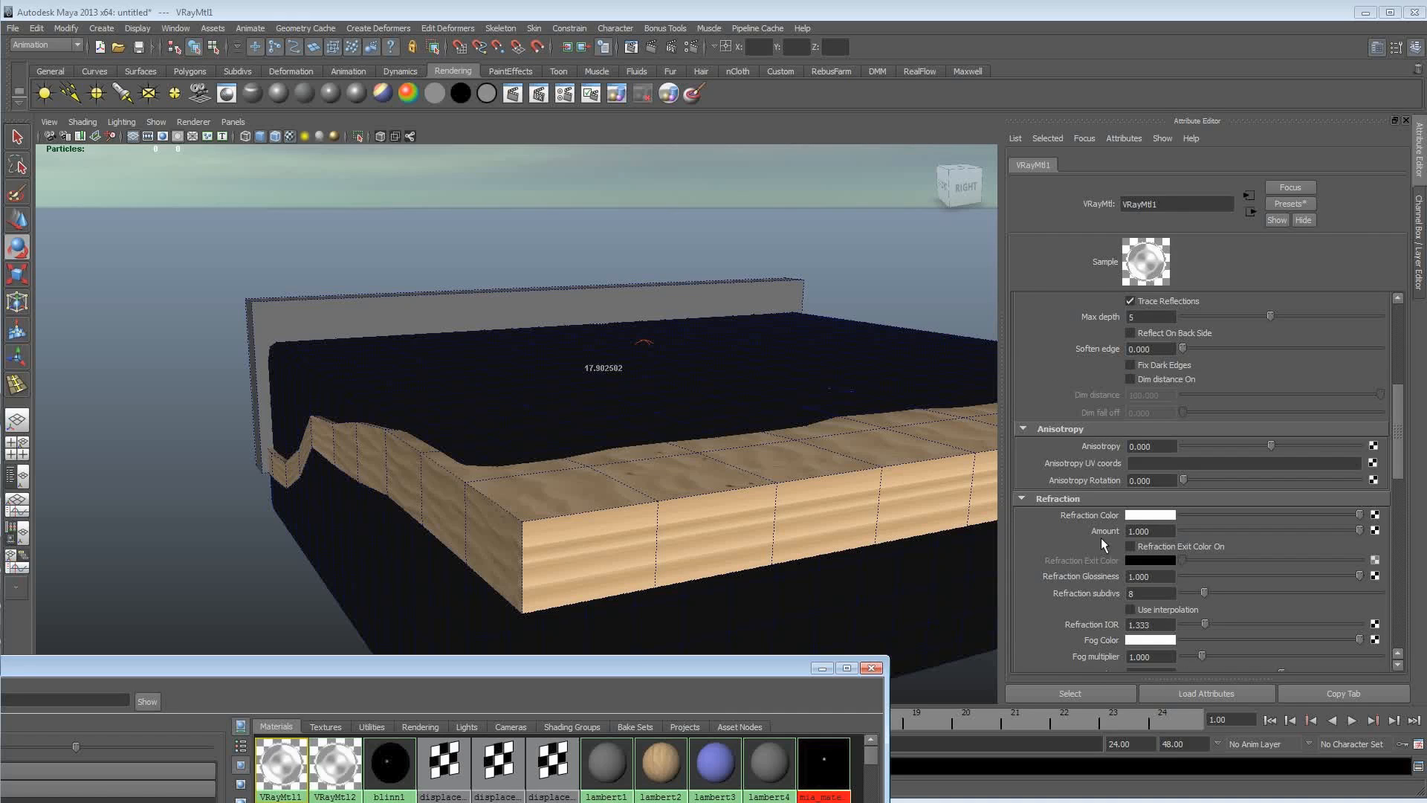
{"action": "scroll", "coordinate": [1082, 524], "scroll_direction": "down", "scroll_amount": 4}
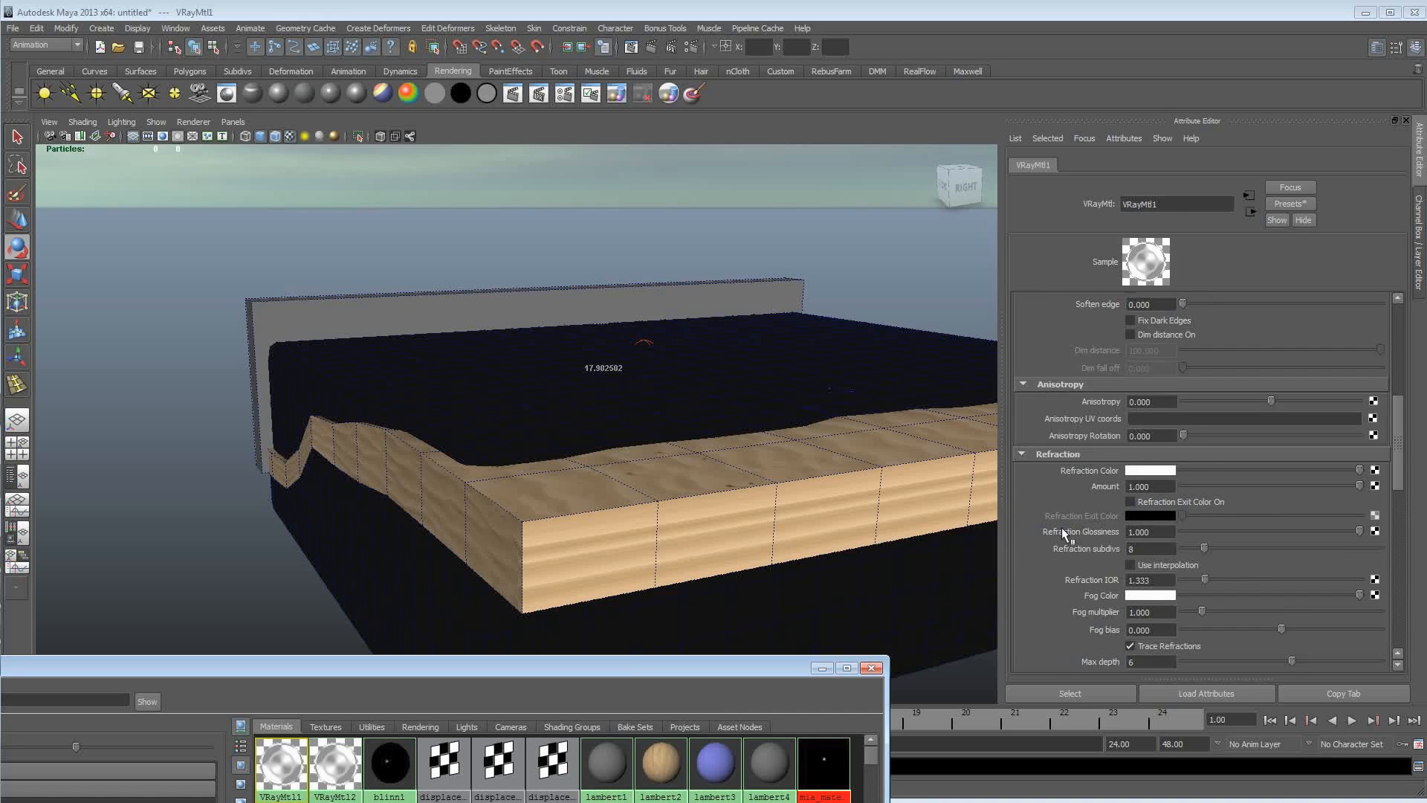
{"action": "scroll", "coordinate": [1166, 511], "scroll_direction": "up", "scroll_amount": 8}
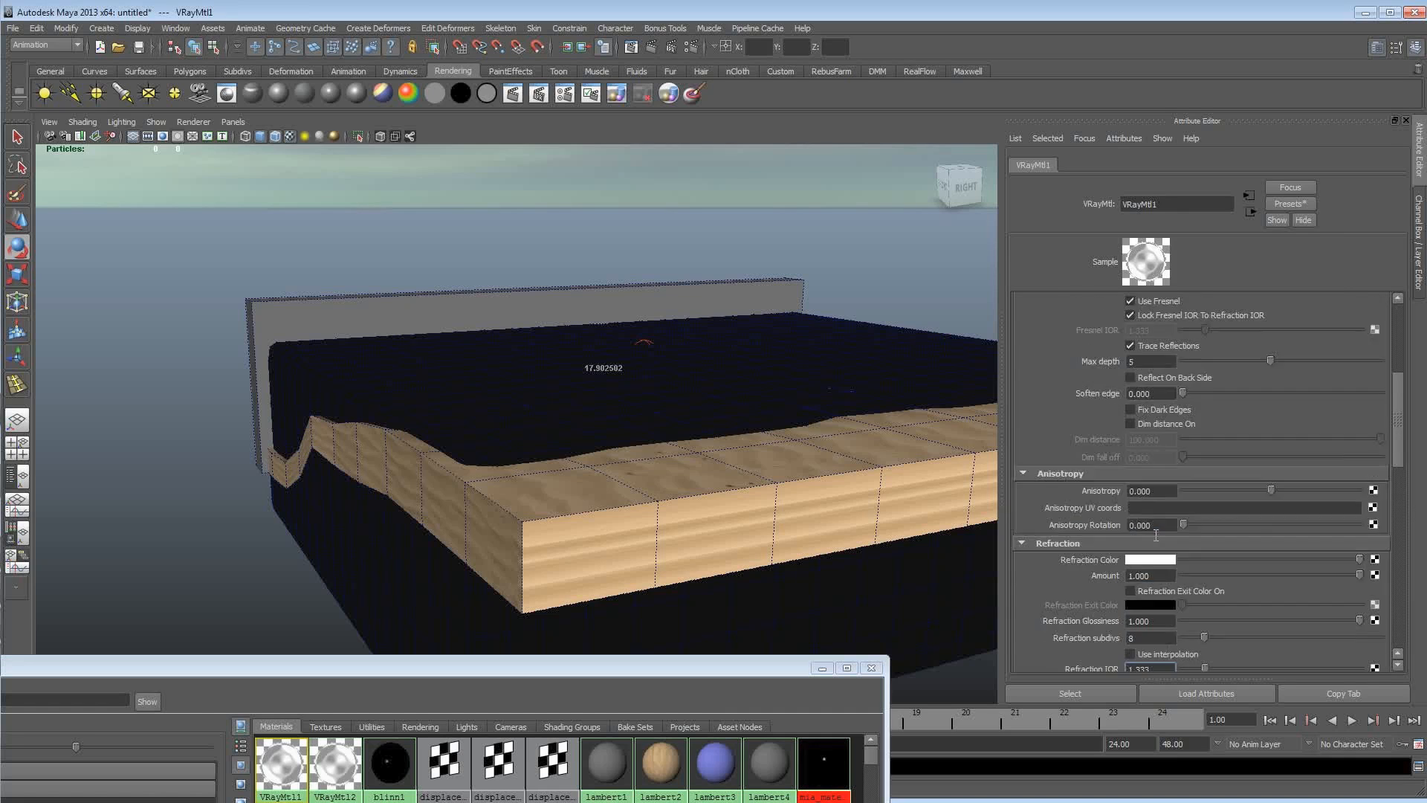
{"action": "scroll", "coordinate": [1188, 467], "scroll_direction": "up", "scroll_amount": 2}
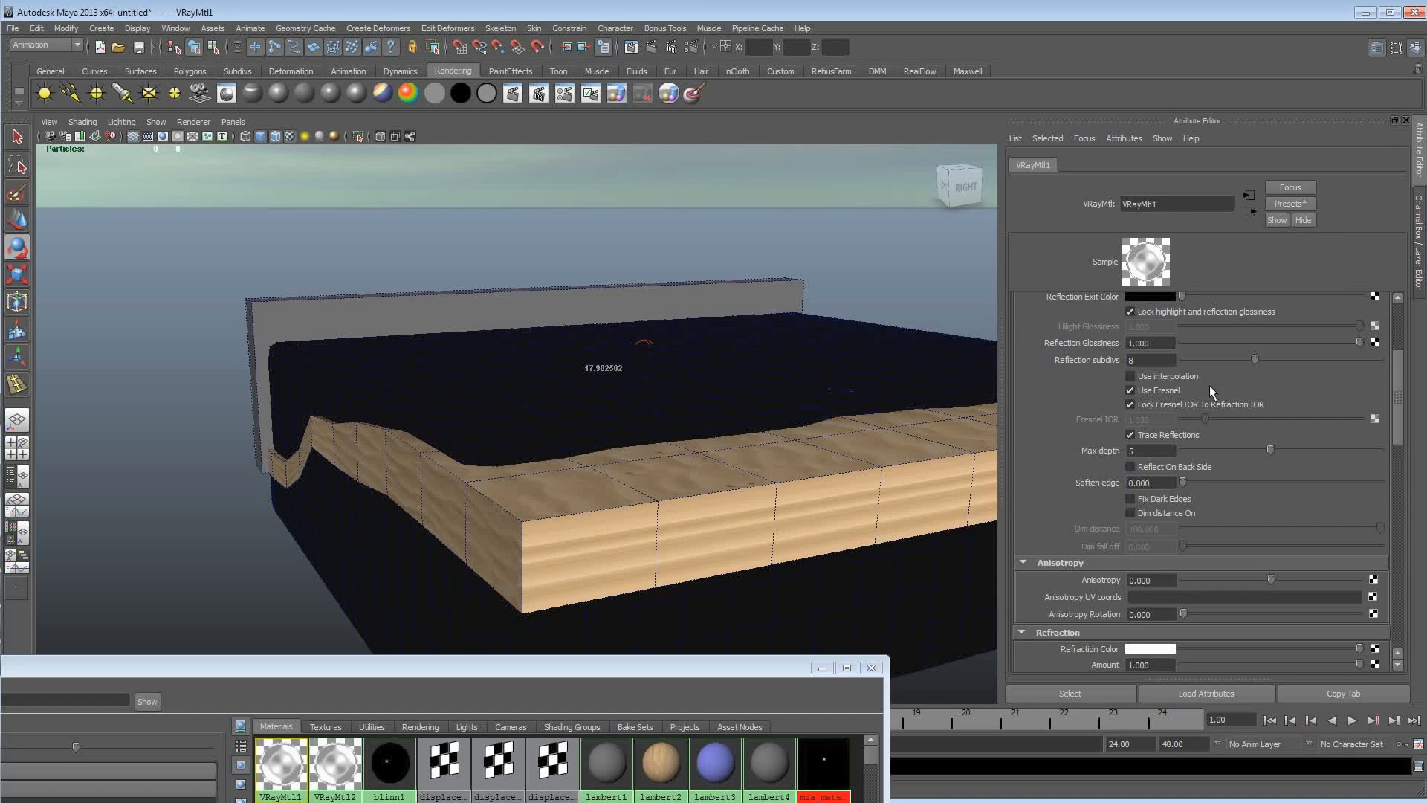
{"action": "scroll", "coordinate": [1056, 595], "scroll_direction": "down", "scroll_amount": 8}
{"action": "scroll", "coordinate": [1048, 628], "scroll_direction": "down", "scroll_amount": 2}
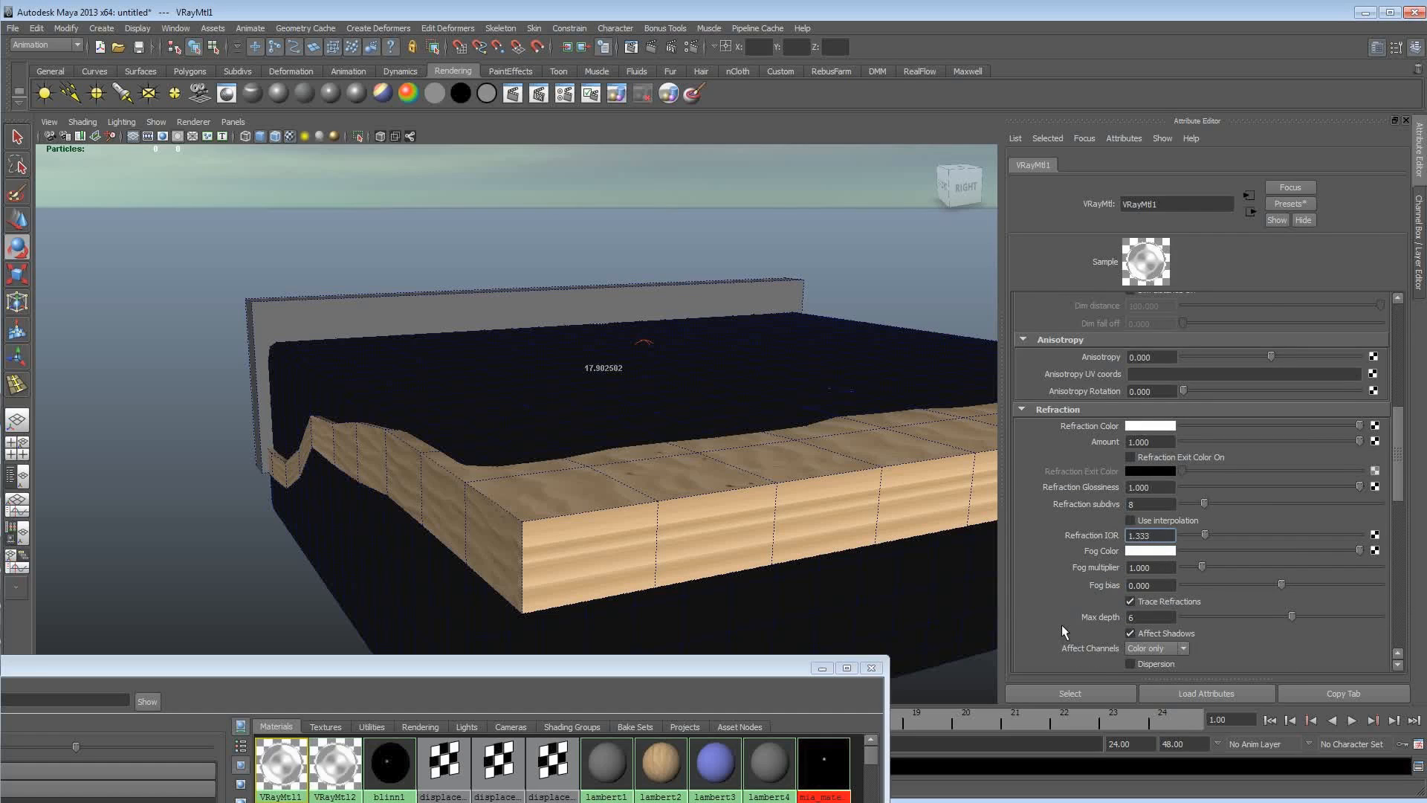
{"action": "scroll", "coordinate": [1061, 626], "scroll_direction": "down", "scroll_amount": 2}
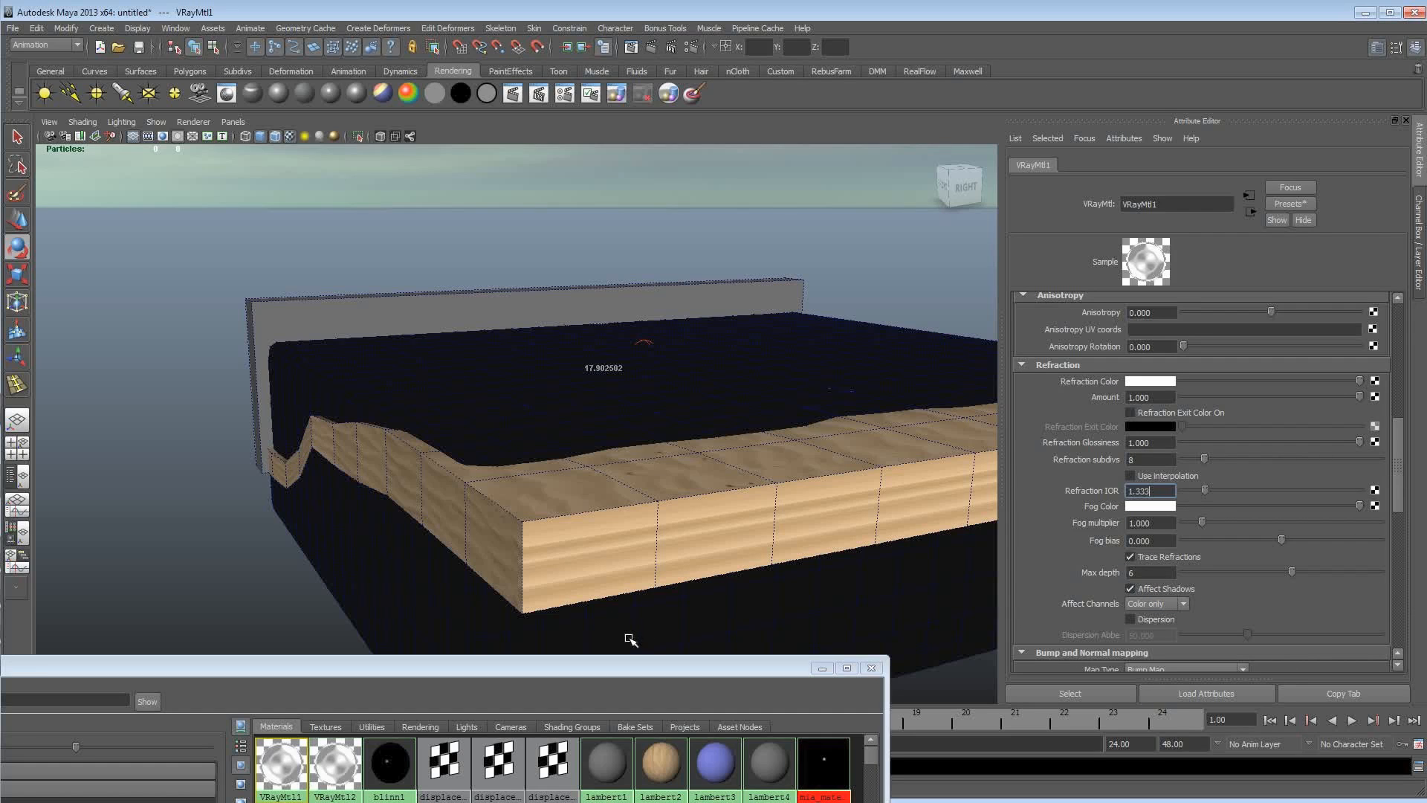
Frame the water facing the back wall, close the render settings and render the view with V-Ray.
{"action": "left_click_drag", "start_coordinate": [564, 378], "coordinate": [488, 424], "text": "alt"}
{"action": "left_click_drag", "start_coordinate": [591, 668], "coordinate": [1015, 755]}
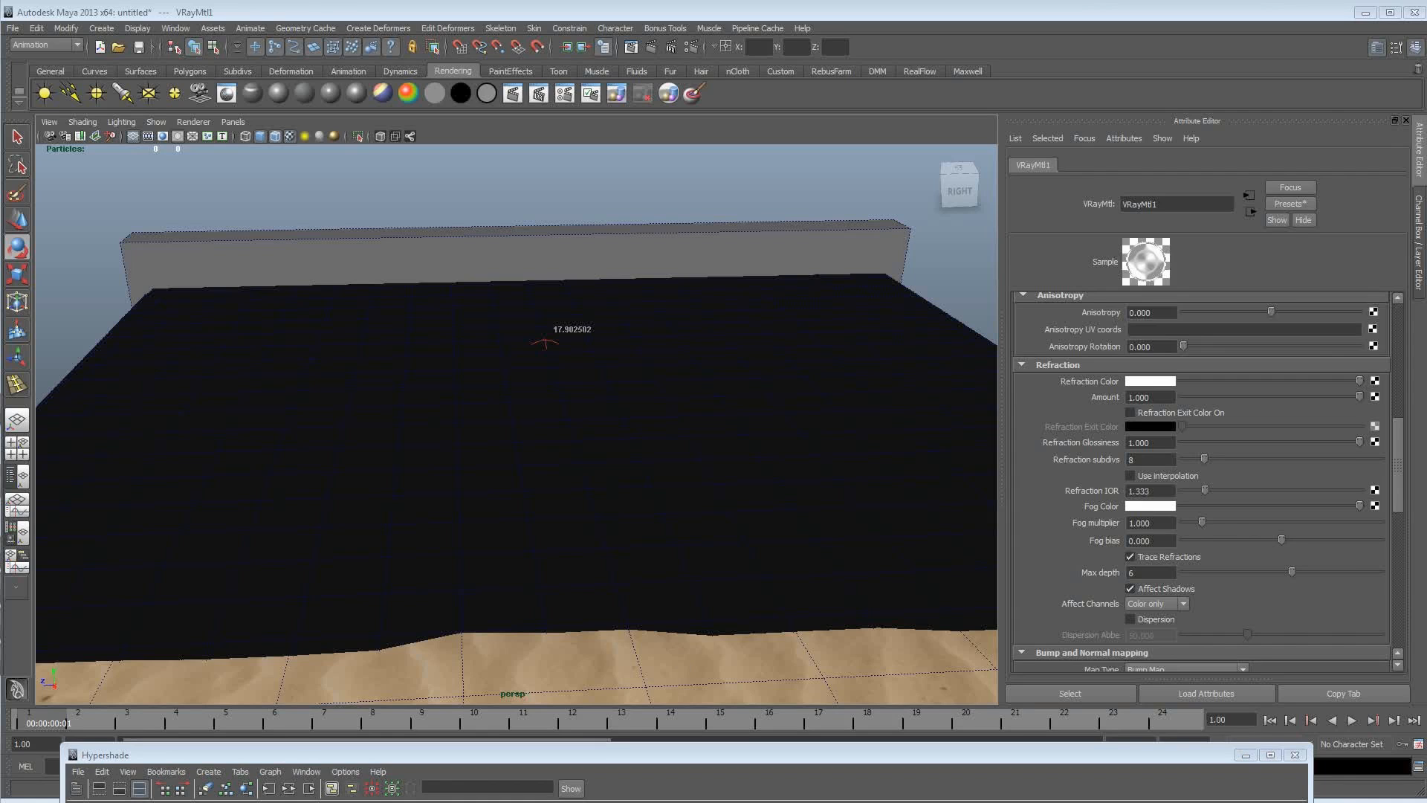
{"action": "left_click_drag", "start_coordinate": [657, 463], "coordinate": [649, 463], "text": "alt"}
{"action": "left_click", "coordinate": [691, 47]}
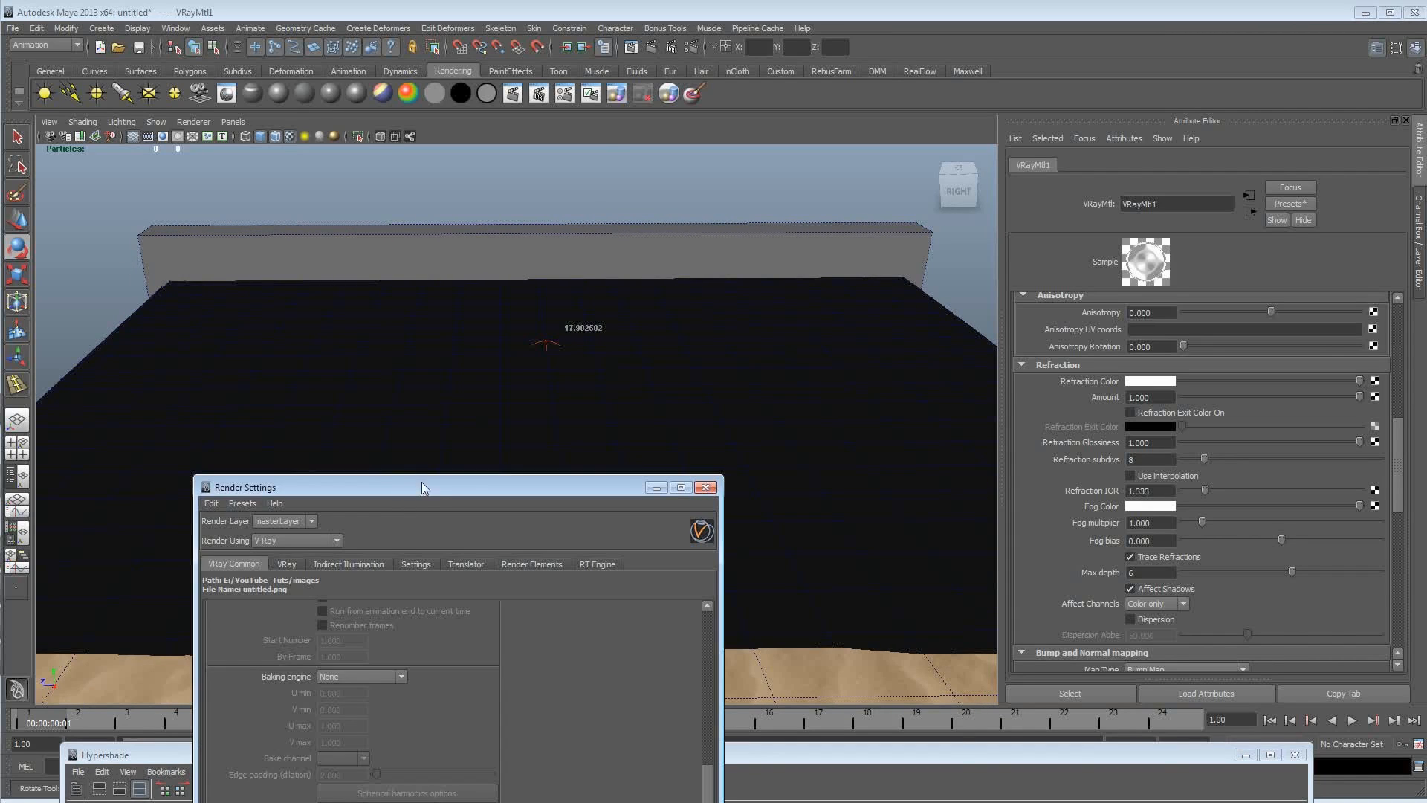
{"action": "left_click_drag", "start_coordinate": [422, 481], "coordinate": [1022, 229]}
{"action": "left_click", "coordinate": [1303, 230]}
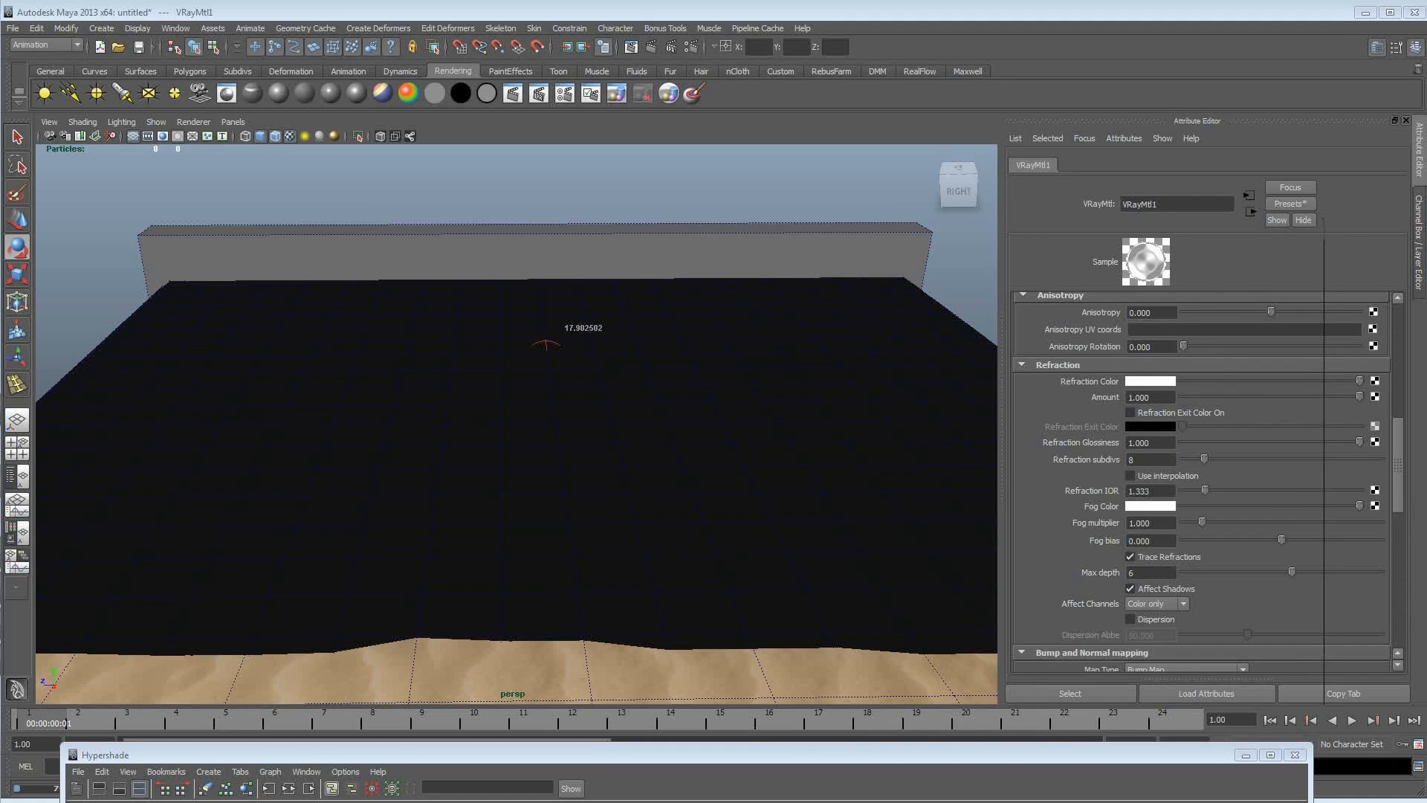
{"action": "left_click_drag", "start_coordinate": [857, 228], "coordinate": [728, 134]}
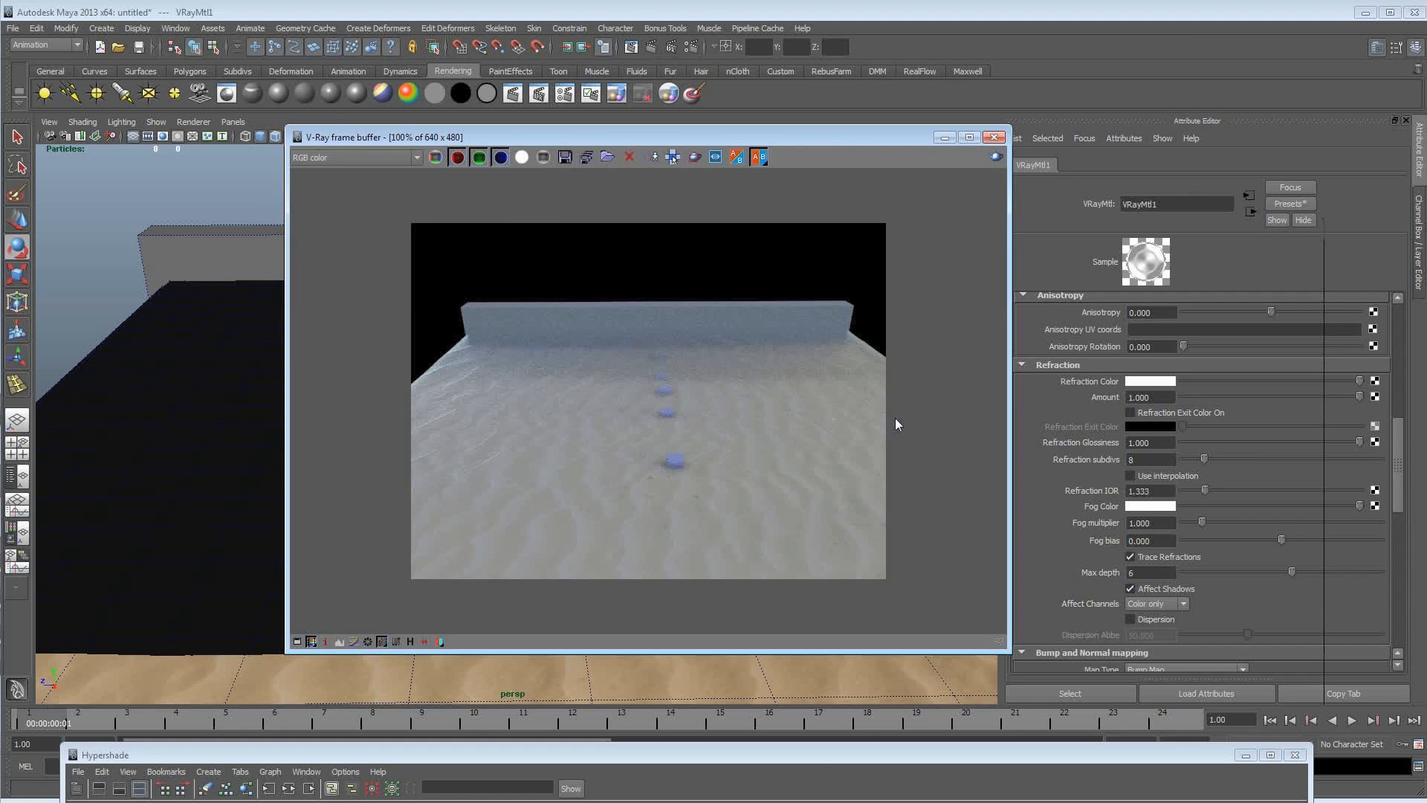
Examine VRayMtl1's shading network in the Hypershade, including the displacement shader and the file3 texture feeding it.
{"action": "left_click_drag", "start_coordinate": [815, 757], "coordinate": [759, 196]}
{"action": "left_click", "coordinate": [691, 255]}
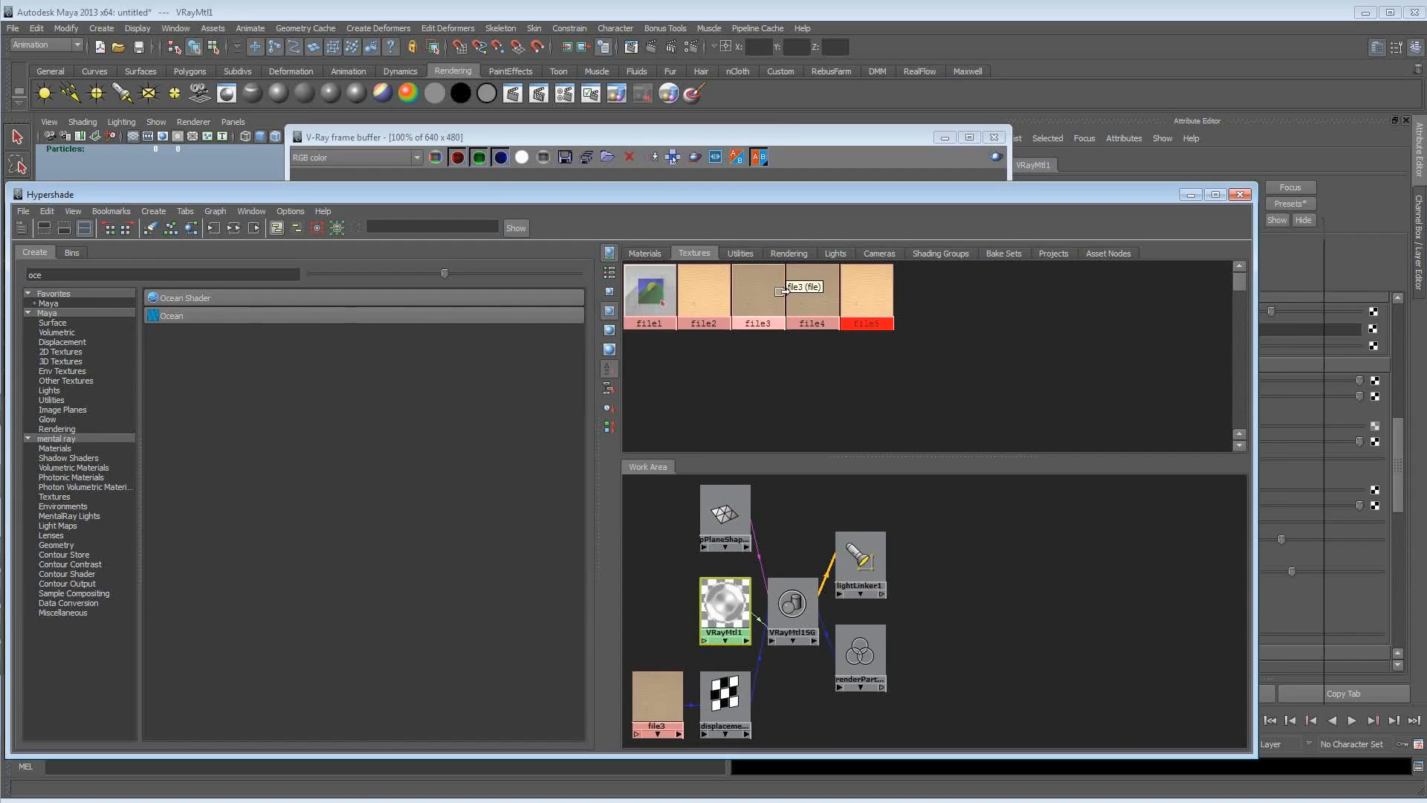
{"action": "mouse_move", "coordinate": [724, 599]}
{"action": "left_mouse_down"}
{"action": "mouse_move", "coordinate": [695, 602]}
{"action": "mouse_move", "coordinate": [703, 588]}
{"action": "left_mouse_up"}
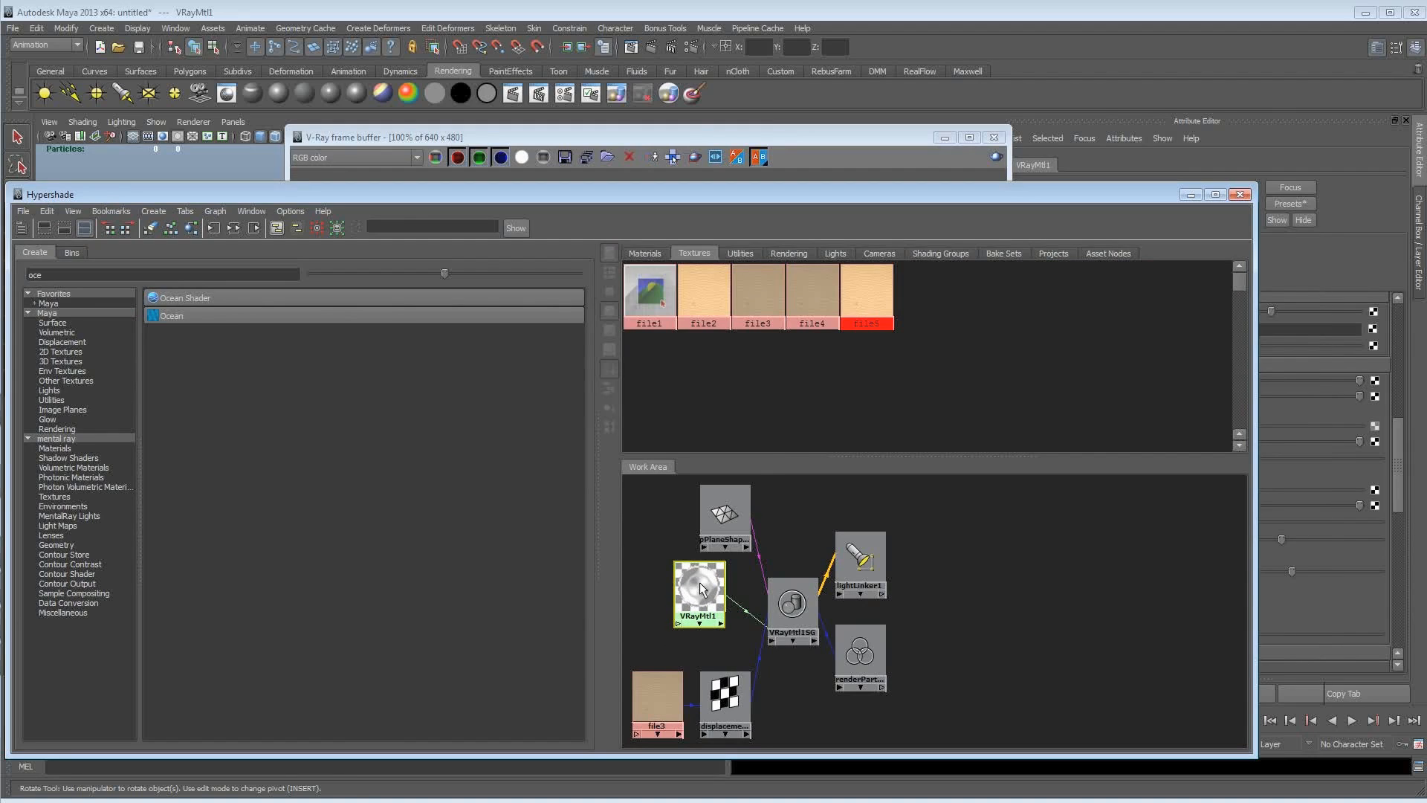
{"action": "left_click", "coordinate": [719, 700]}
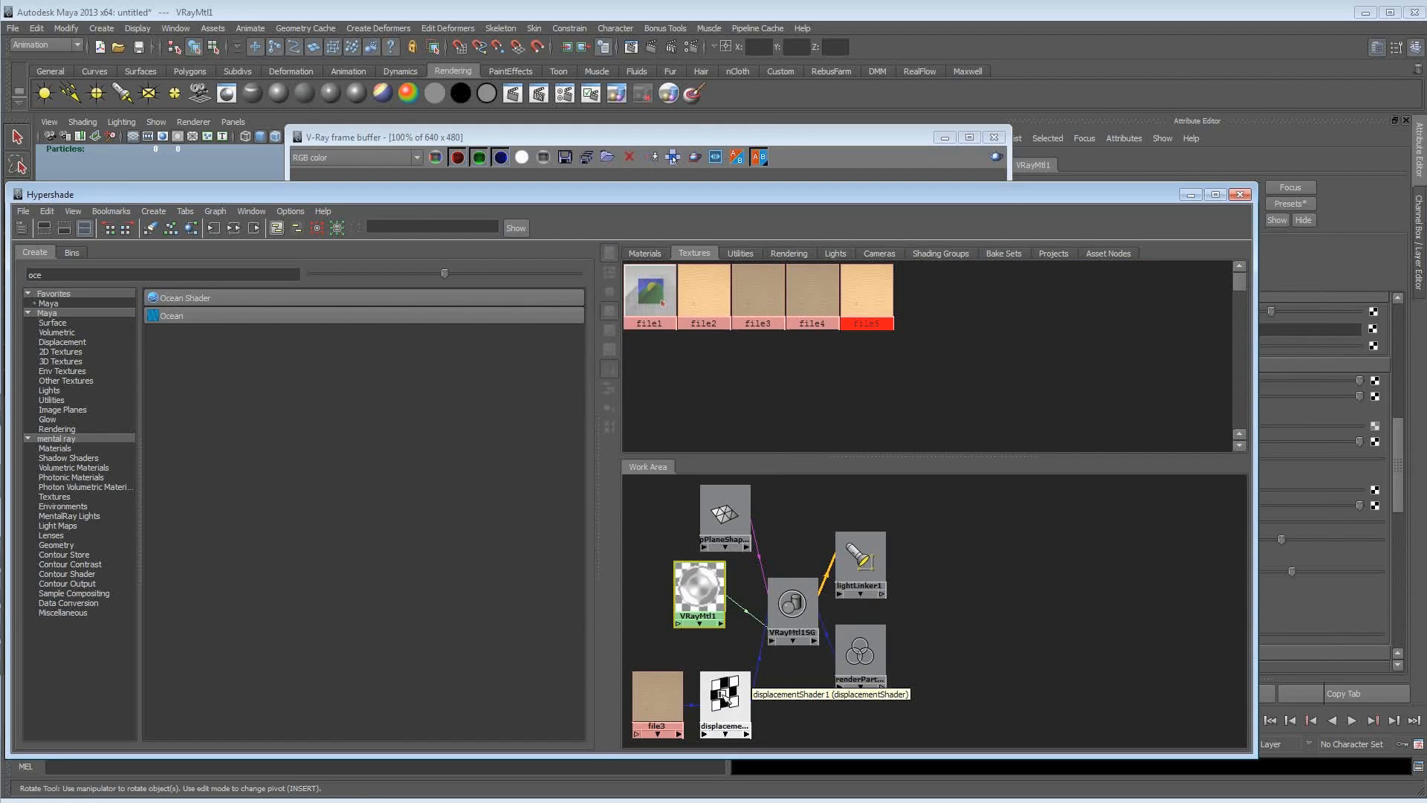
{"action": "left_click", "coordinate": [657, 703]}
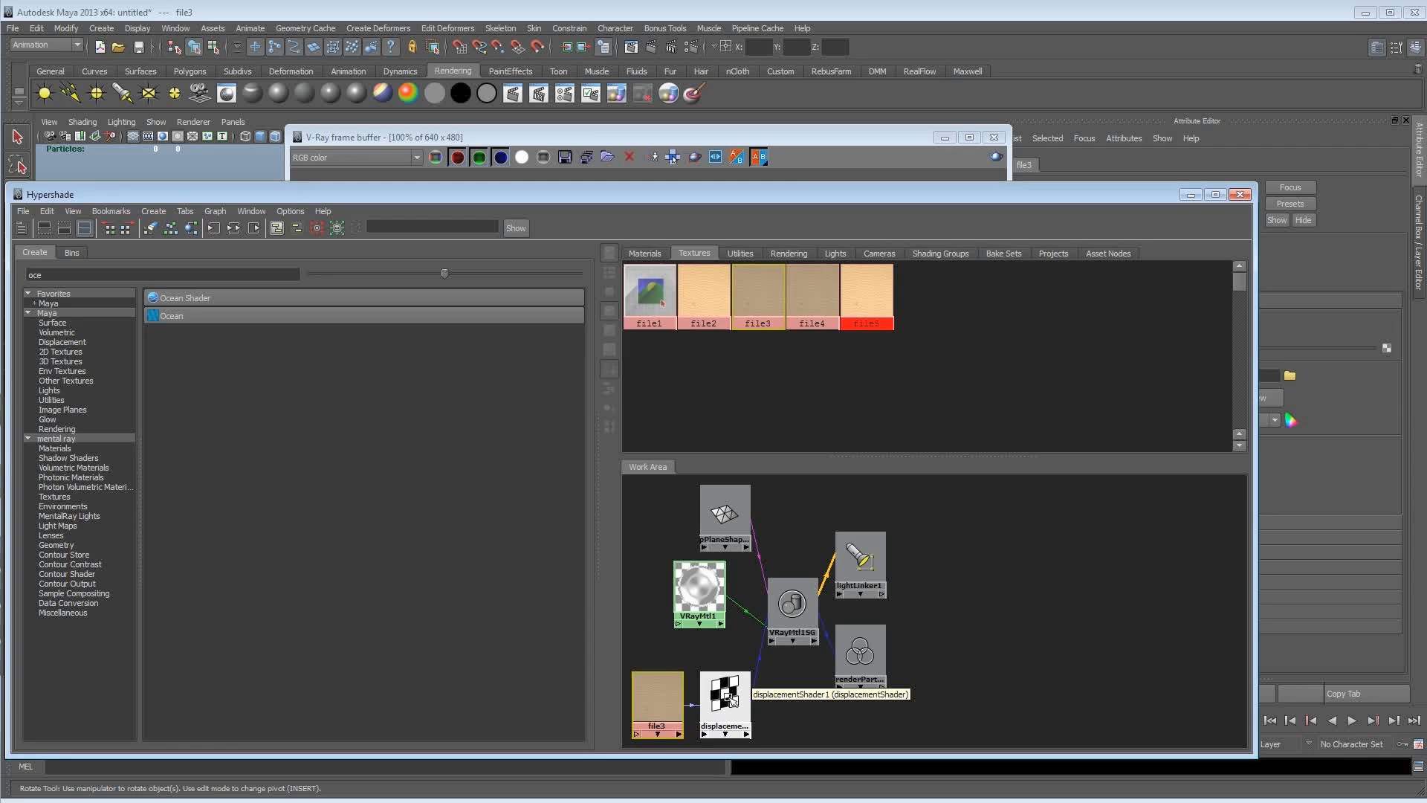
{"action": "left_click", "coordinate": [678, 601]}
{"action": "left_click_drag", "start_coordinate": [917, 193], "coordinate": [831, 635]}
Turn the view to see the sandy slope and water from the side and render it again.
{"action": "left_click_drag", "start_coordinate": [746, 136], "coordinate": [757, 108]}
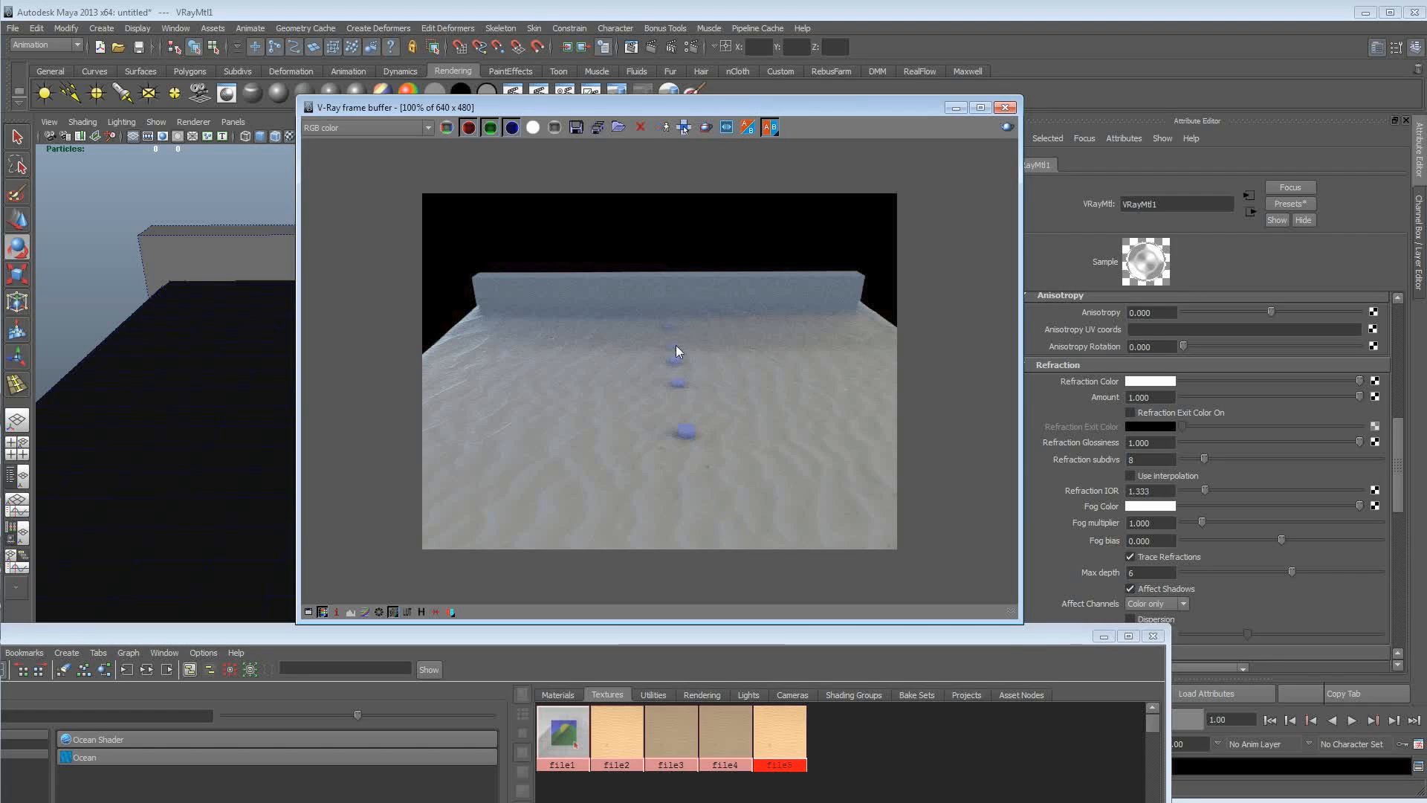
{"action": "left_click_drag", "start_coordinate": [952, 634], "coordinate": [908, 660]}
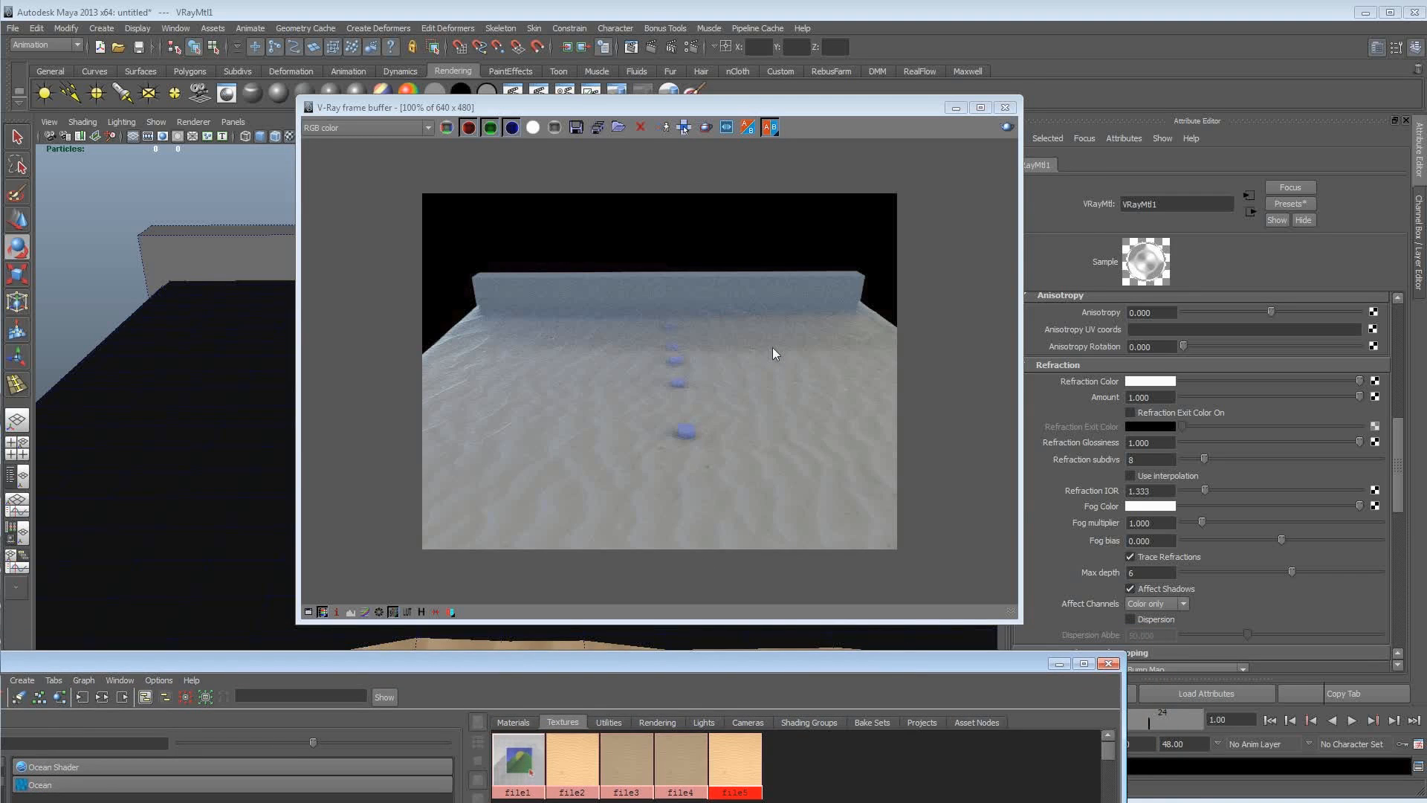
{"action": "left_click_drag", "start_coordinate": [766, 108], "coordinate": [742, 151]}
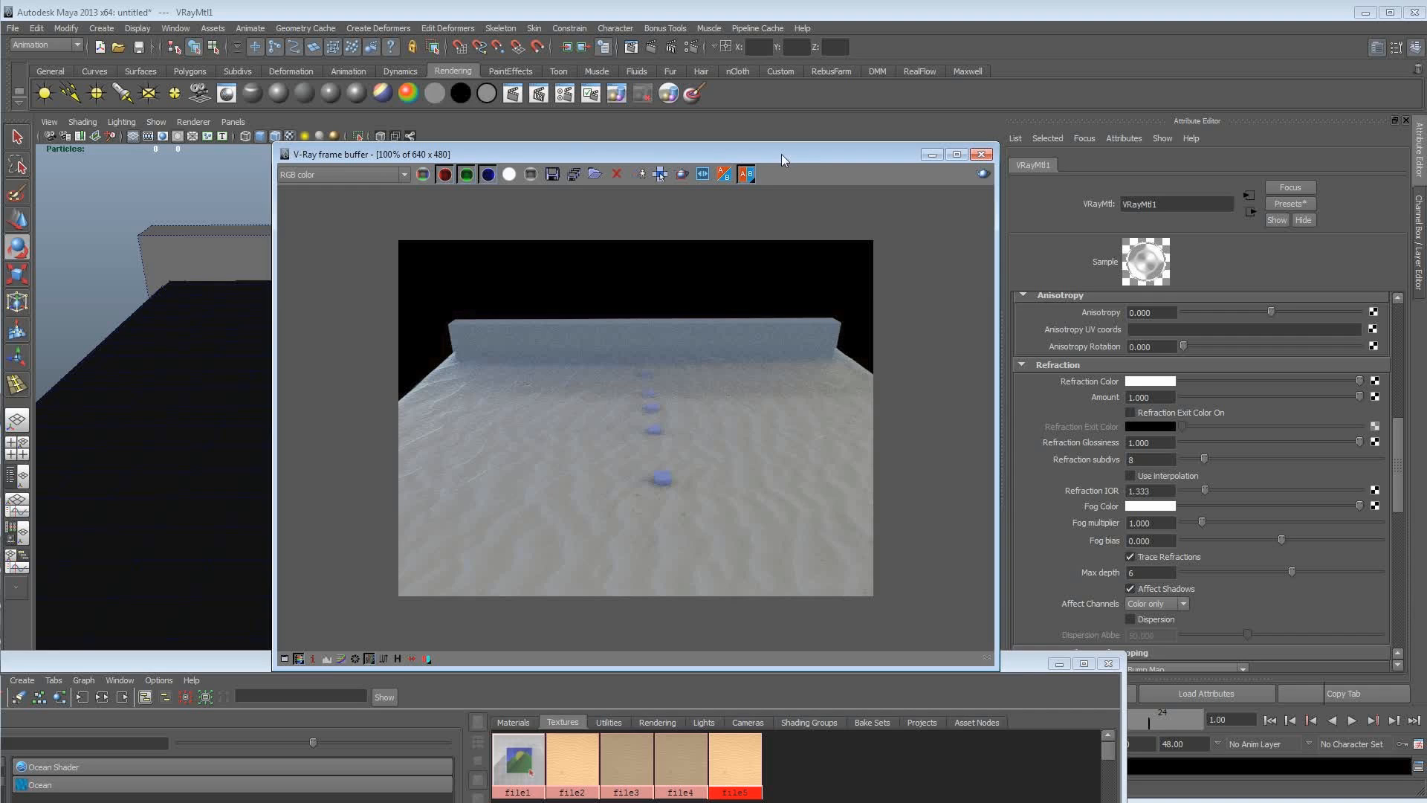
{"action": "left_click_drag", "start_coordinate": [782, 154], "coordinate": [1299, 190]}
{"action": "left_click_drag", "start_coordinate": [596, 386], "coordinate": [549, 361], "text": "alt"}
{"action": "left_click_drag", "start_coordinate": [1002, 192], "coordinate": [436, 164]}
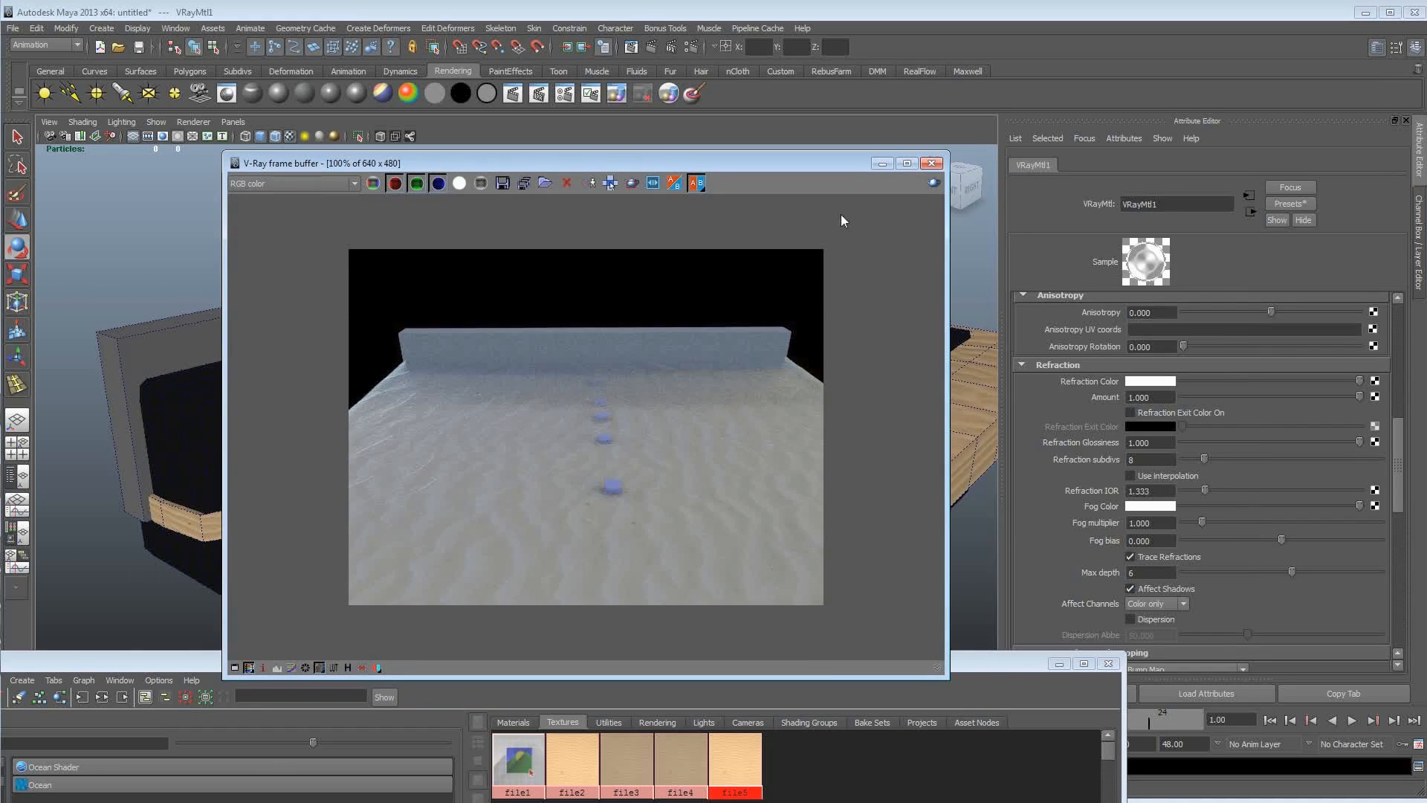
{"action": "left_click", "coordinate": [929, 185]}
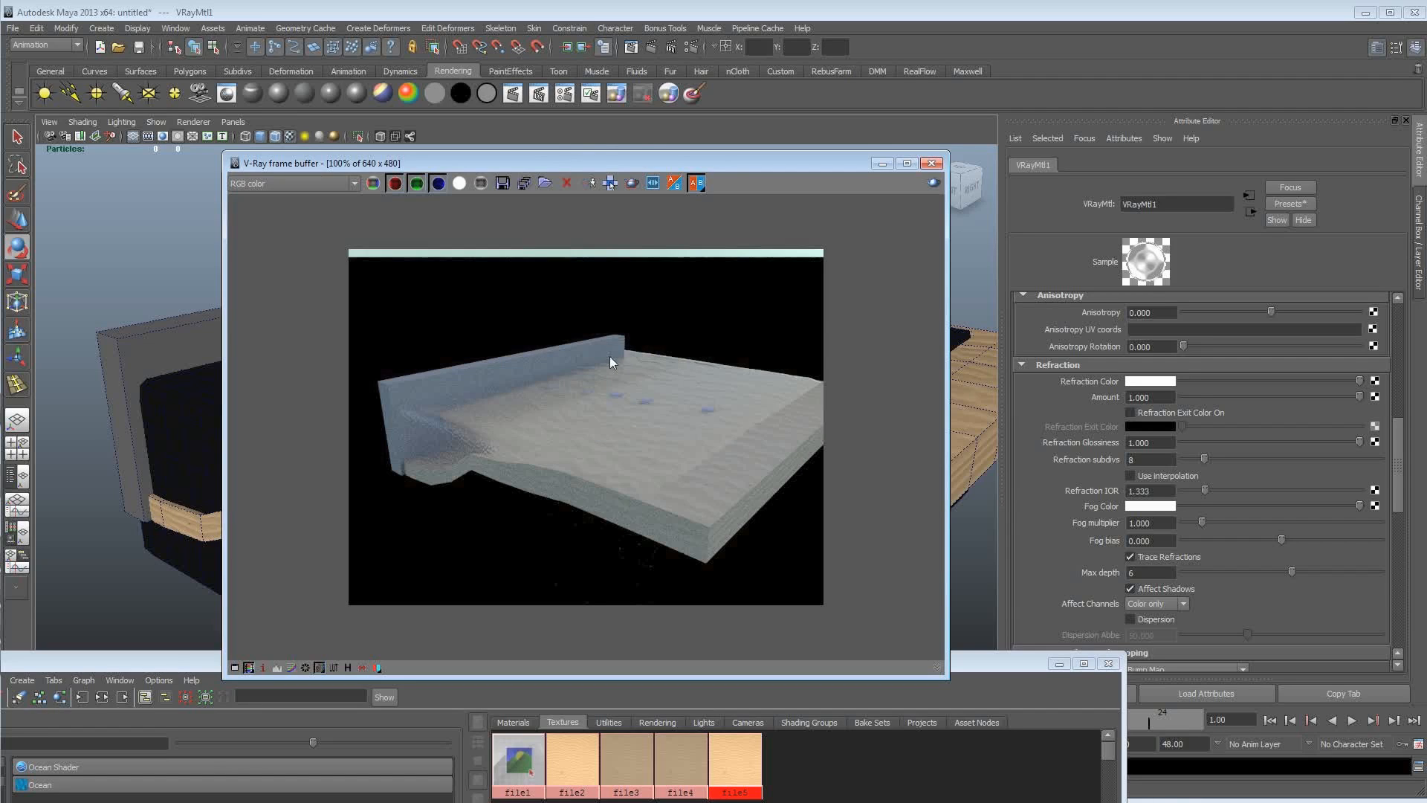
Check the render's alpha channel in the V-Ray frame buffer, then return to the RGB color view.
{"action": "left_click_drag", "start_coordinate": [634, 163], "coordinate": [645, 124]}
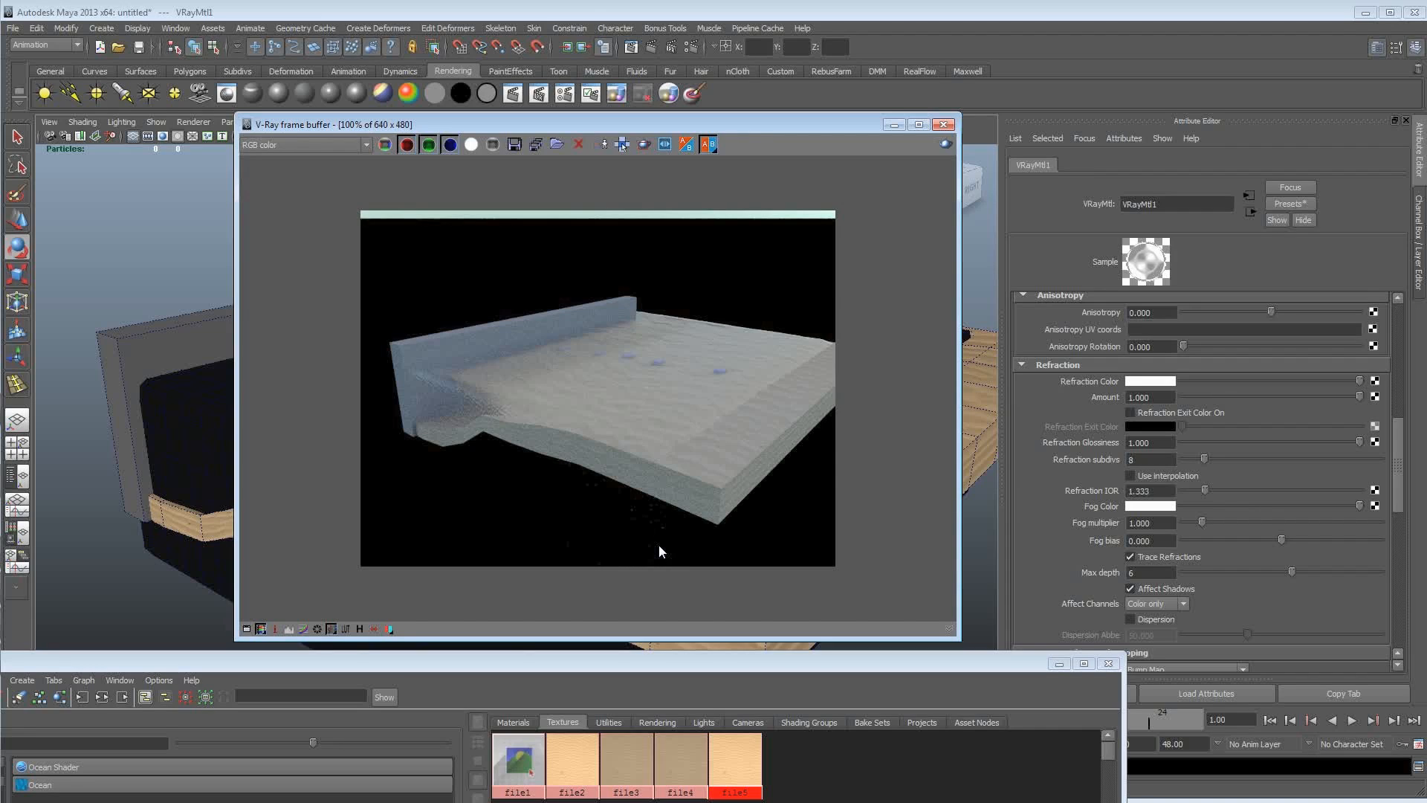
{"action": "left_click", "coordinate": [471, 145]}
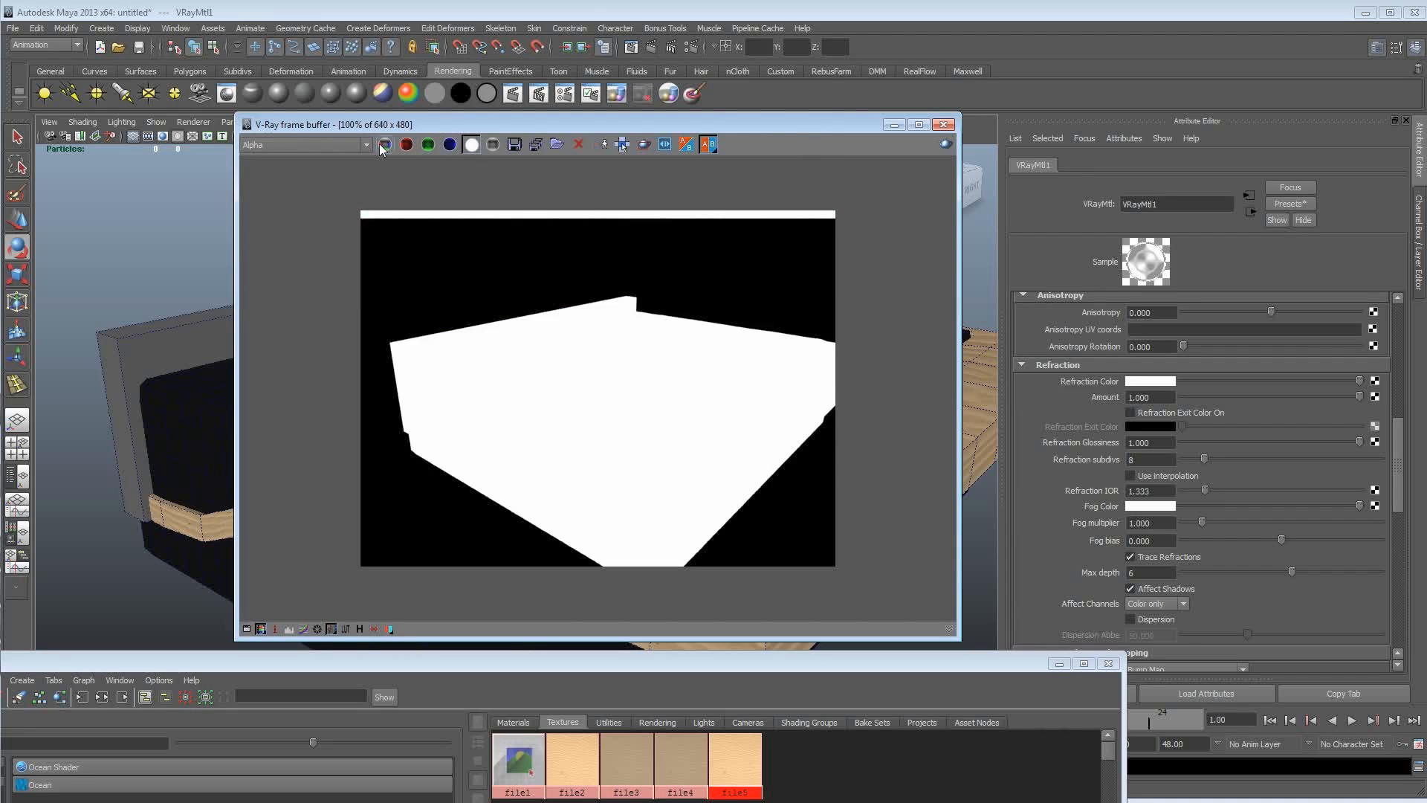
{"action": "left_click", "coordinate": [384, 145]}
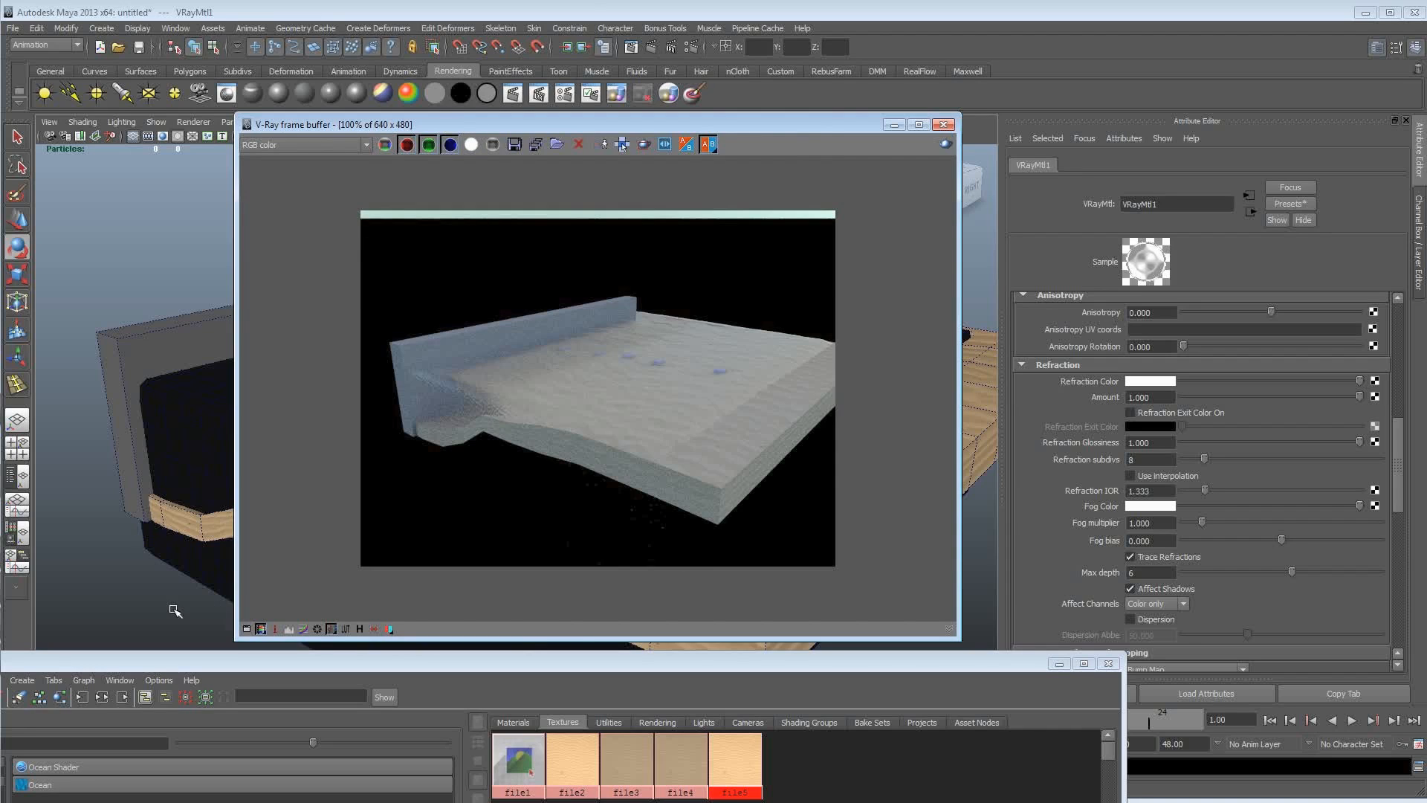